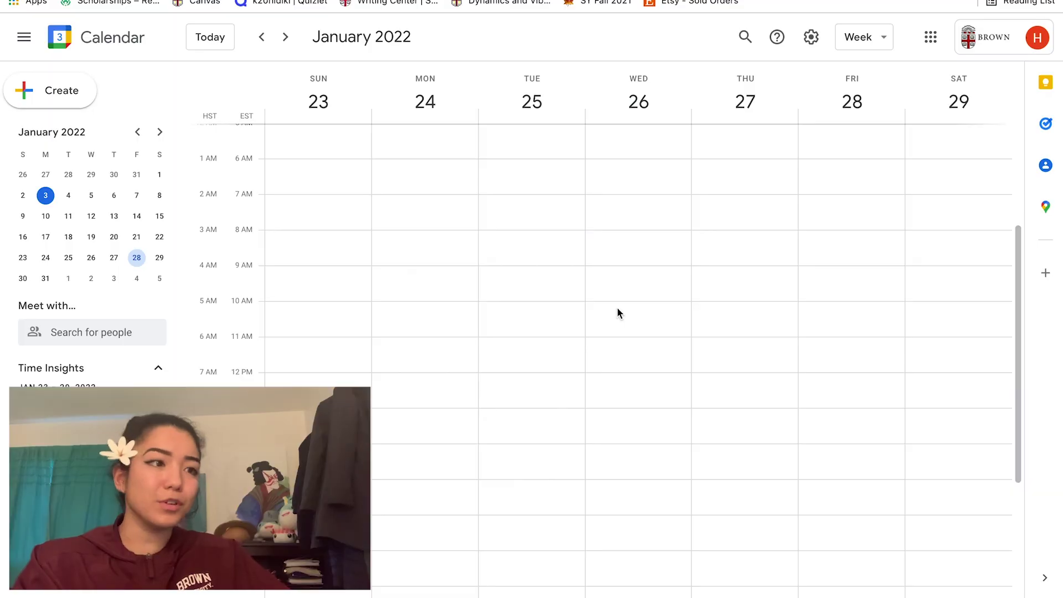
Look over the calendar view options and settings page, then return to the week view.
{"action": "left_click", "coordinate": [877, 39]}
{"action": "left_click", "coordinate": [707, 337]}
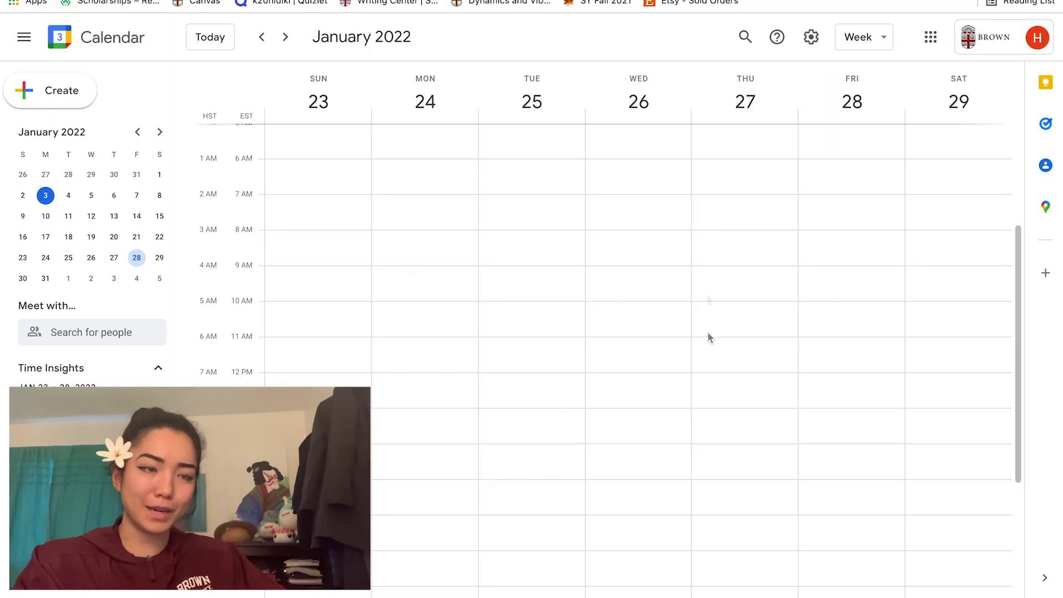
{"action": "left_click", "coordinate": [811, 38]}
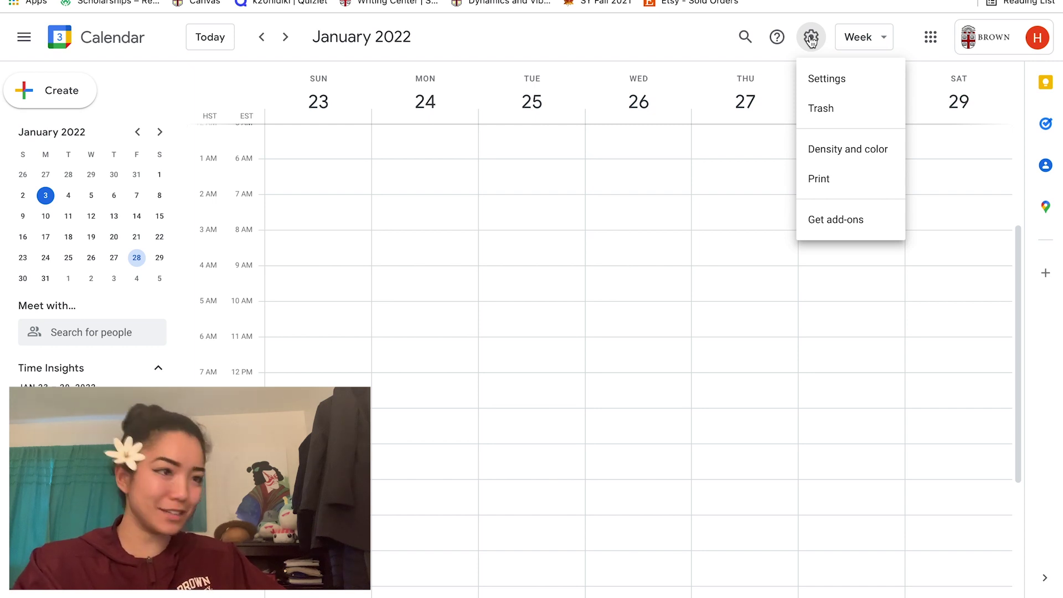
{"action": "left_click", "coordinate": [815, 75]}
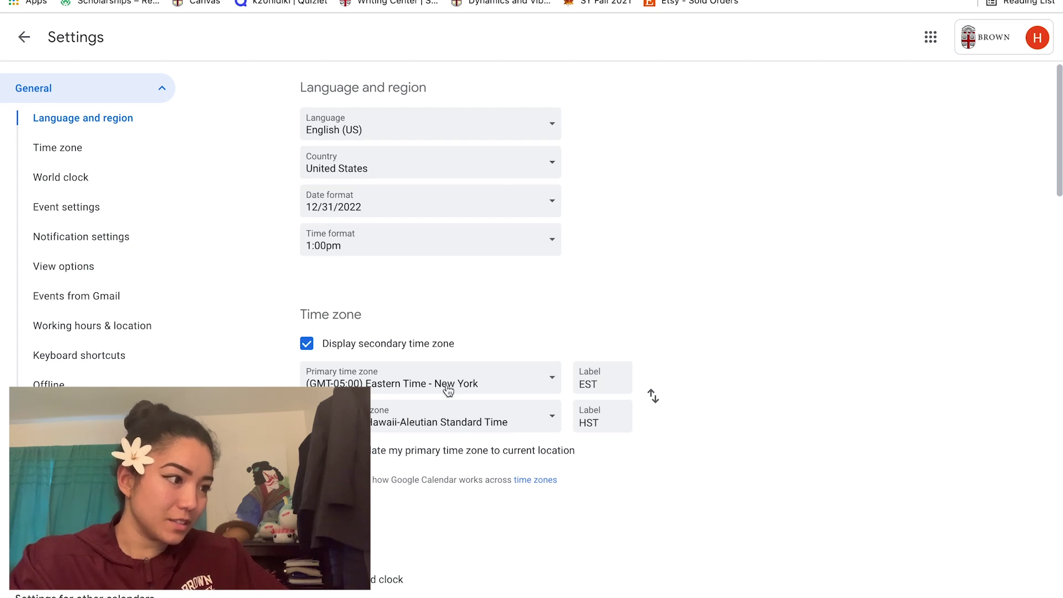
{"action": "left_click", "coordinate": [22, 37]}
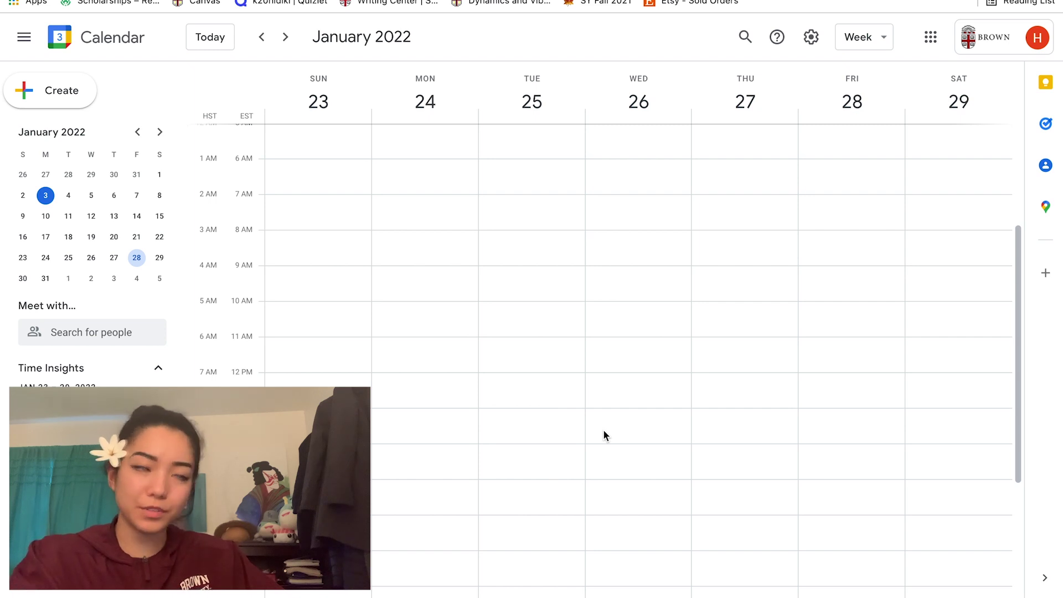
Create a Wednesday 12:00pm event titled APMA 0360 ending at 12:50pm.
{"action": "scroll", "coordinate": [639, 382], "scroll_direction": "down", "scroll_amount": 1}
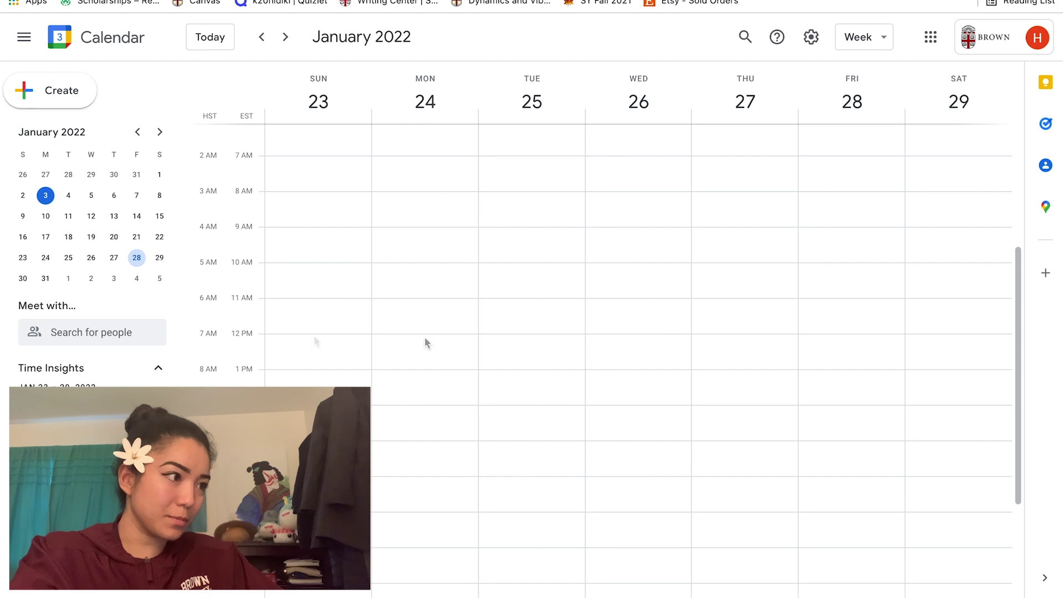
{"action": "left_click", "coordinate": [657, 353]}
{"action": "left_click_drag", "start_coordinate": [636, 368], "coordinate": [637, 346]}
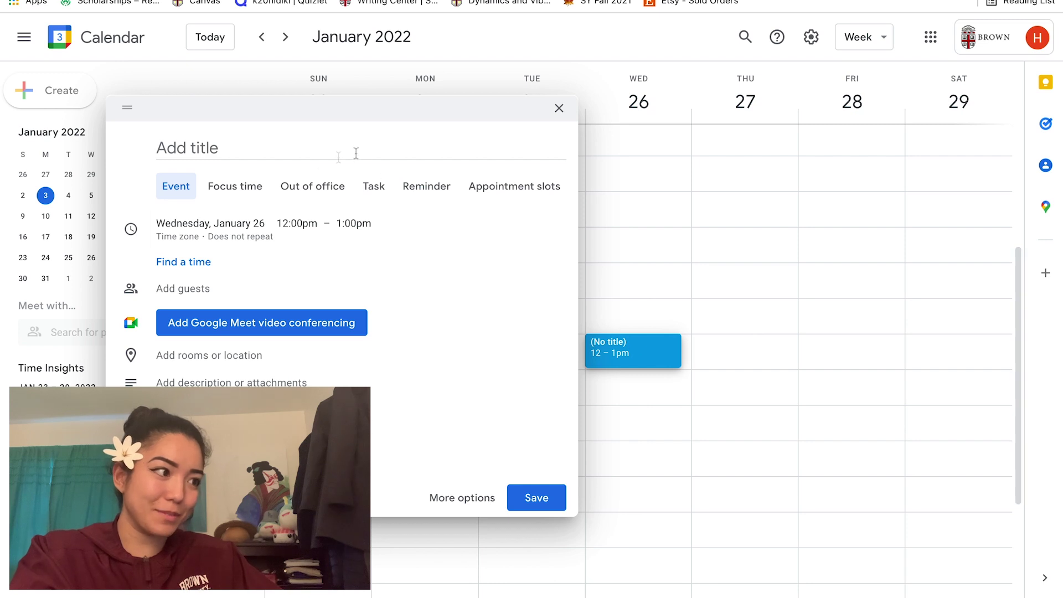
{"action": "left_click", "coordinate": [290, 156]}
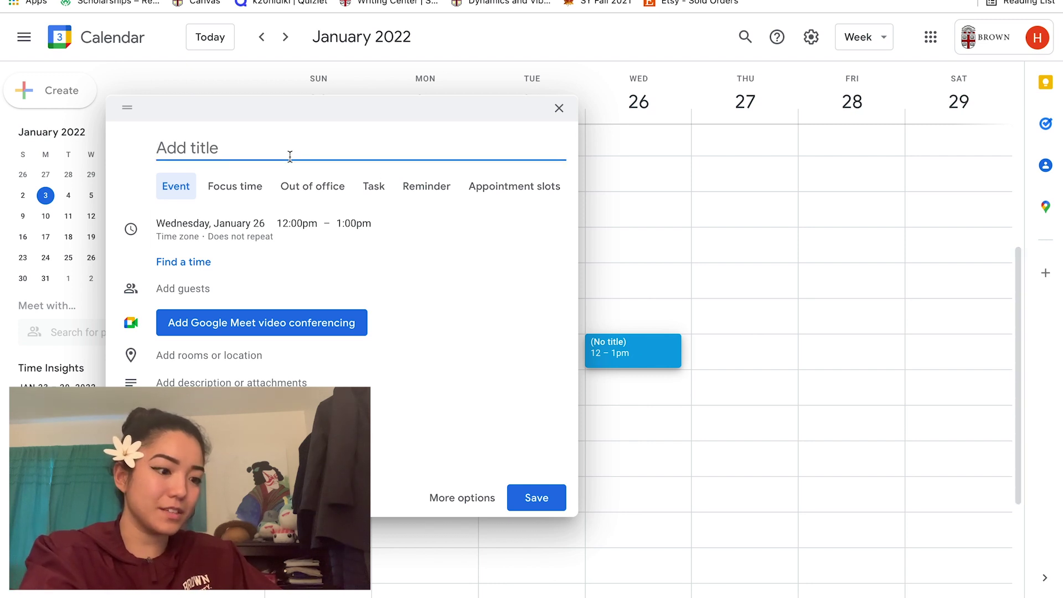
{"action": "type", "text": "APMA "}
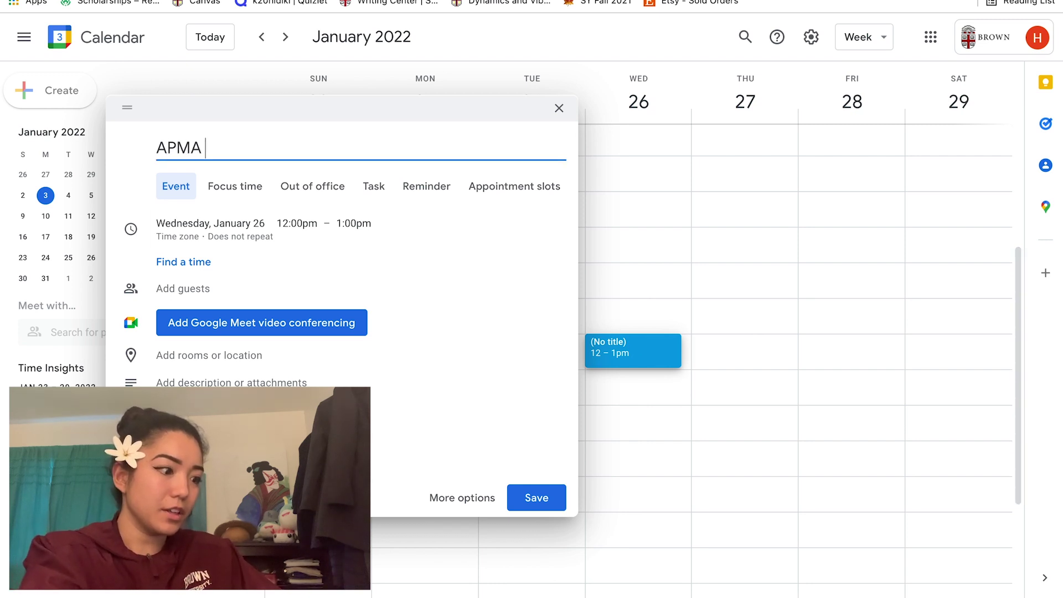
{"action": "type", "text": "0360"}
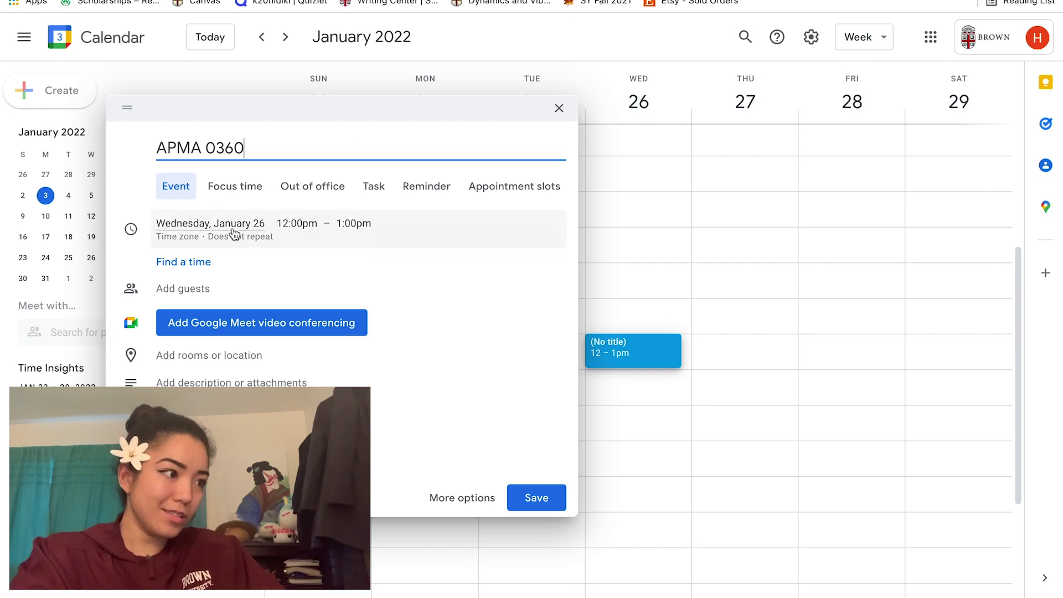
{"action": "left_click", "coordinate": [349, 225]}
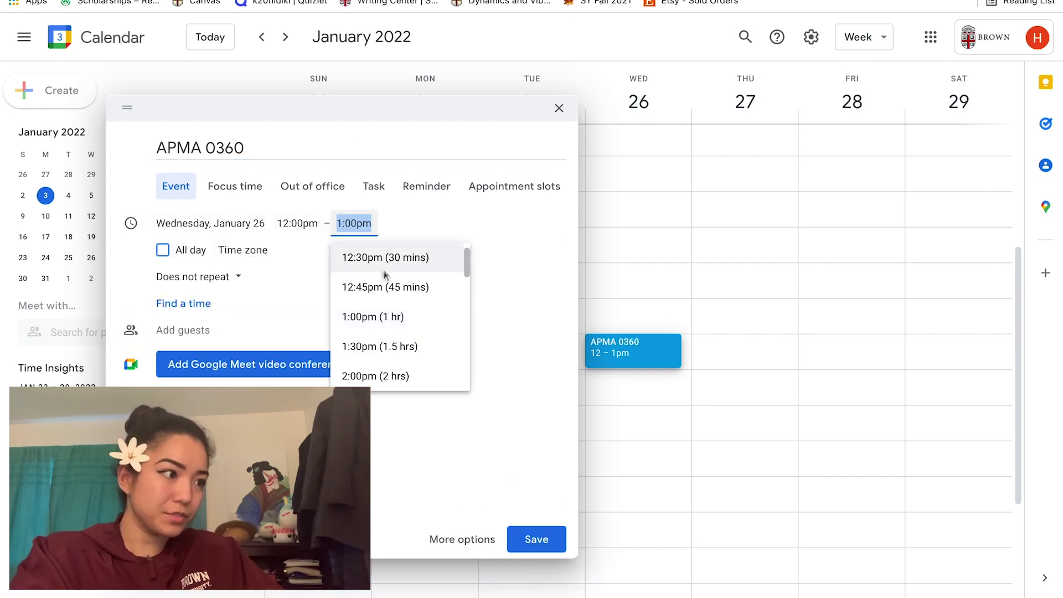
{"action": "key", "text": "BackSpace"}
{"action": "key", "text": "BackSpace"}
{"action": "key", "text": "BackSpace"}
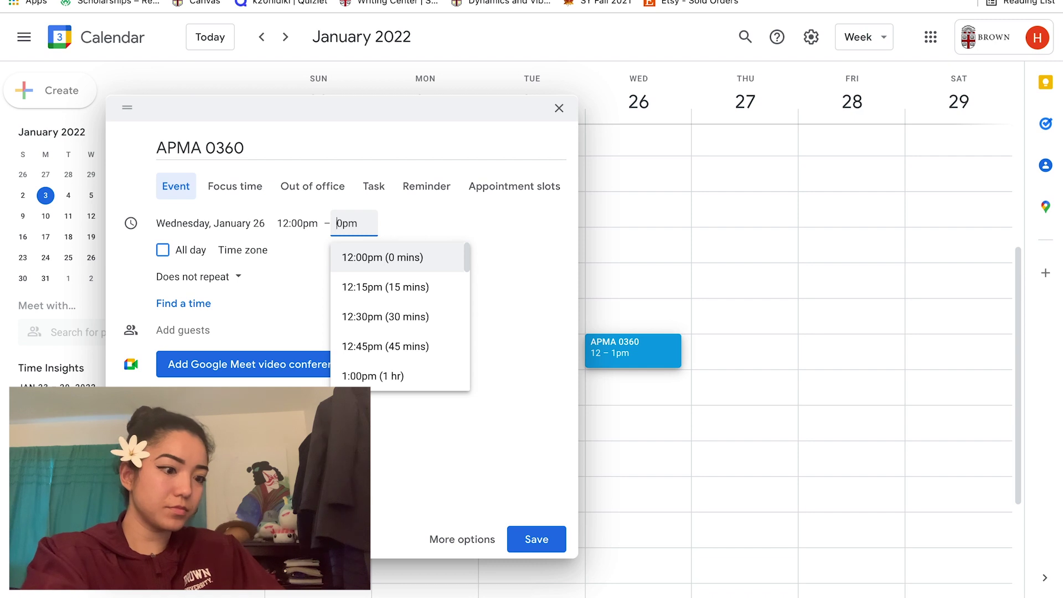
{"action": "type", "text": "12:5"}
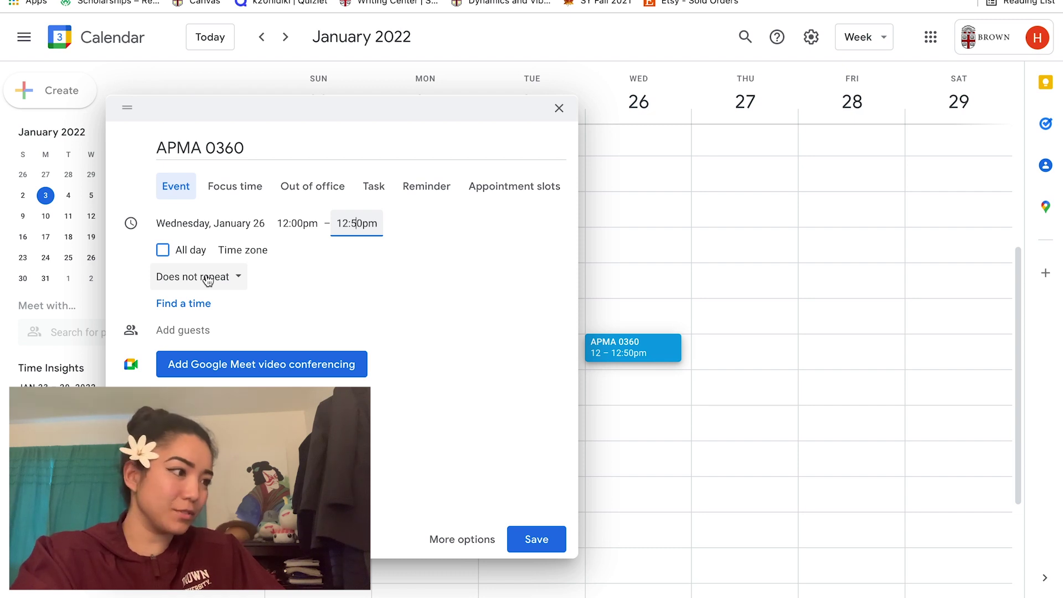
Repeat APMA 0360 every Monday, Wednesday and Friday until May 20, 2022, save, and check next week.
{"action": "left_click", "coordinate": [231, 278]}
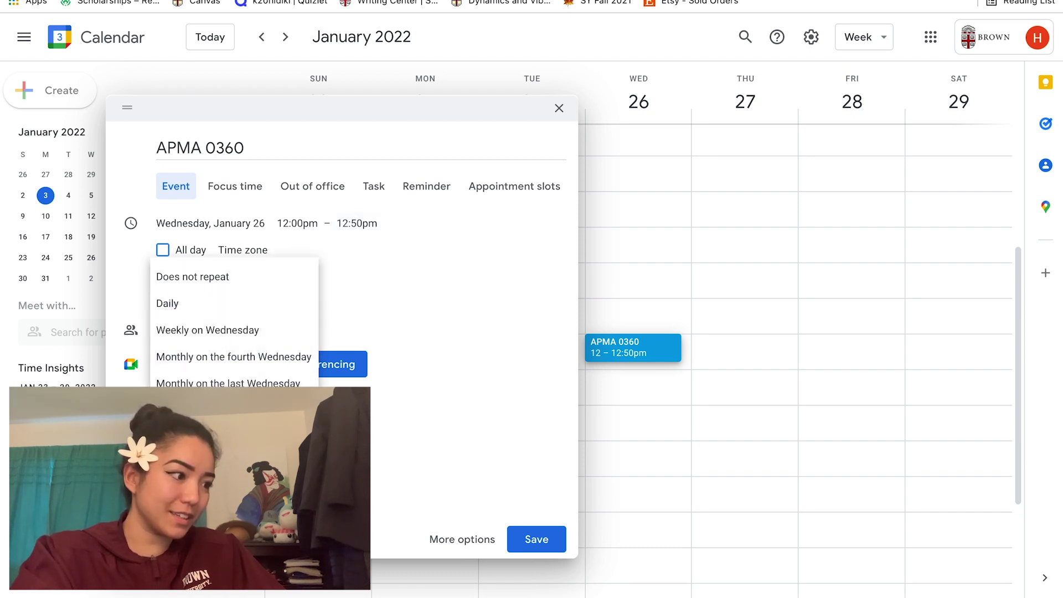
{"action": "left_click", "coordinate": [177, 462]}
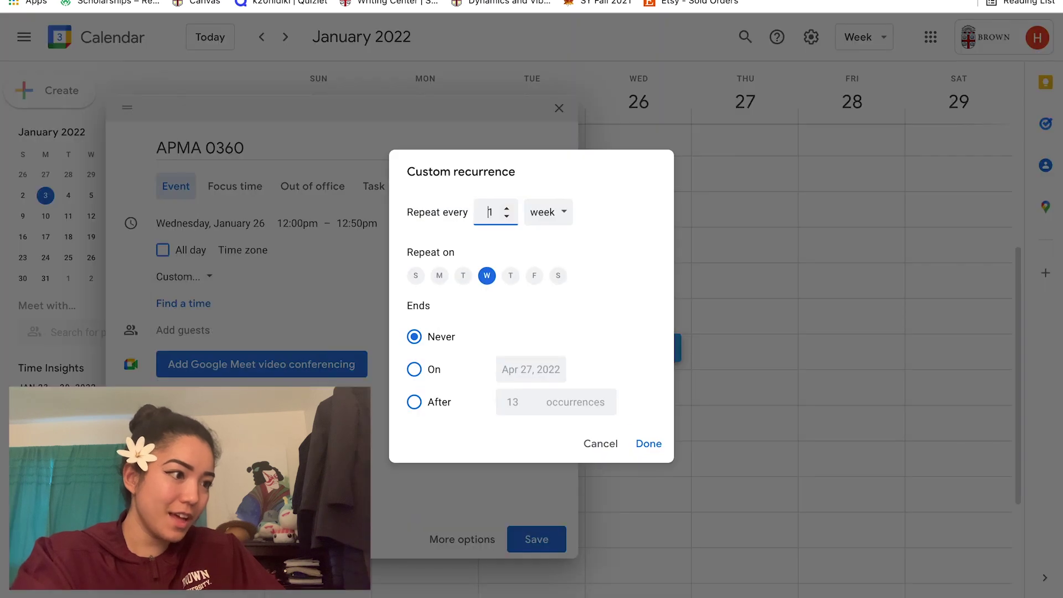
{"action": "left_click", "coordinate": [439, 276]}
{"action": "left_click", "coordinate": [534, 277]}
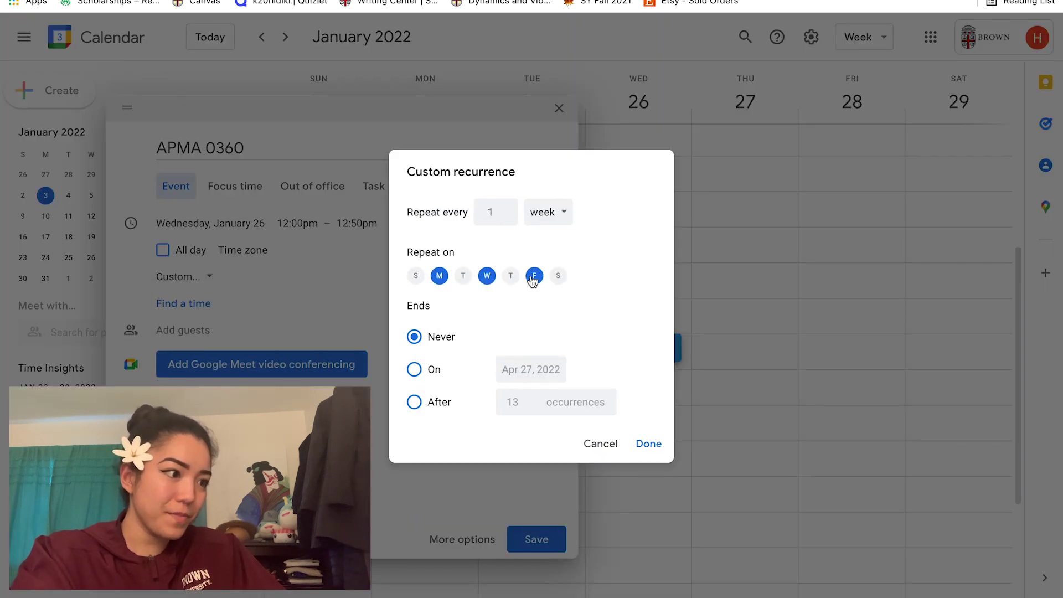
{"action": "left_click", "coordinate": [415, 369]}
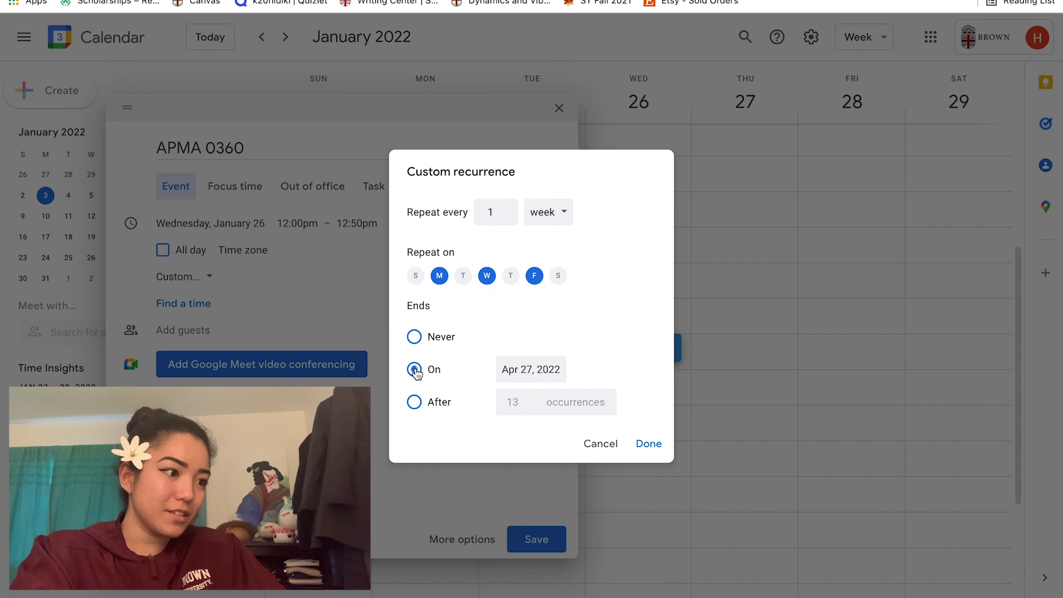
{"action": "left_click", "coordinate": [519, 363]}
{"action": "left_click", "coordinate": [684, 400]}
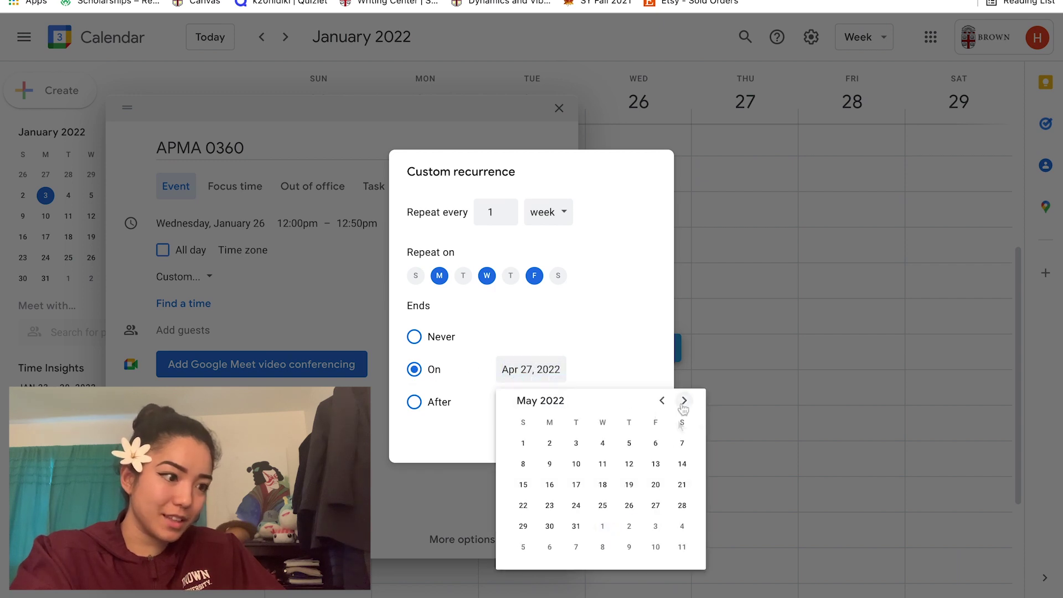
{"action": "left_click", "coordinate": [664, 486]}
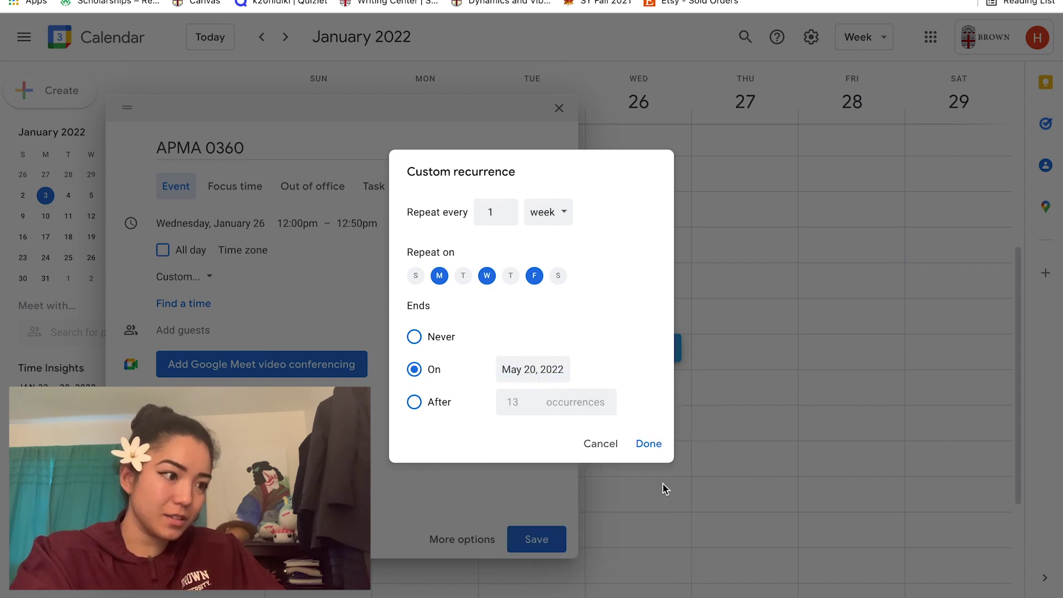
{"action": "left_click", "coordinate": [652, 445]}
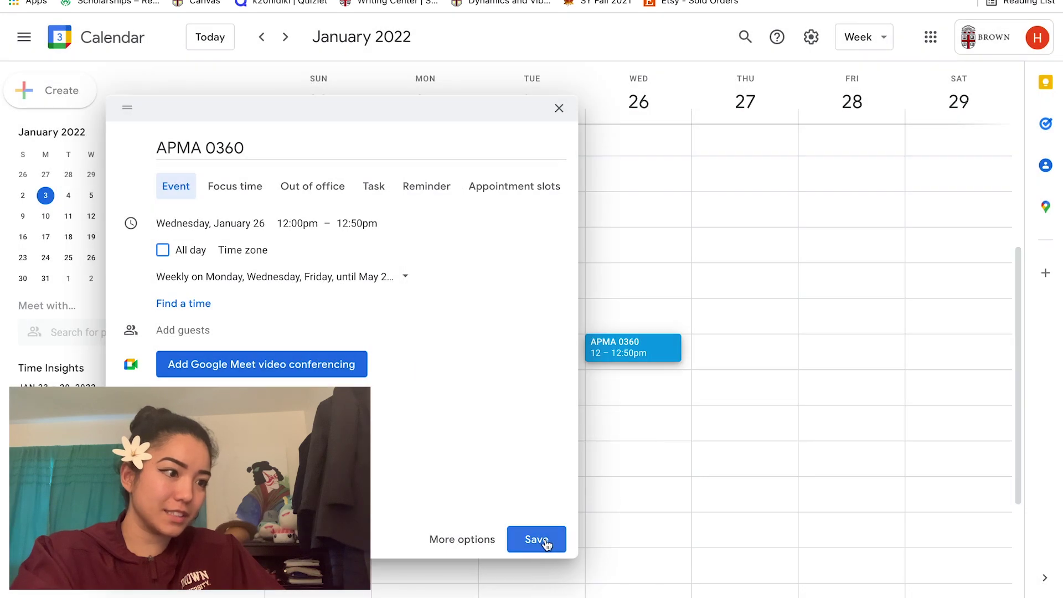
{"action": "left_click", "coordinate": [536, 539]}
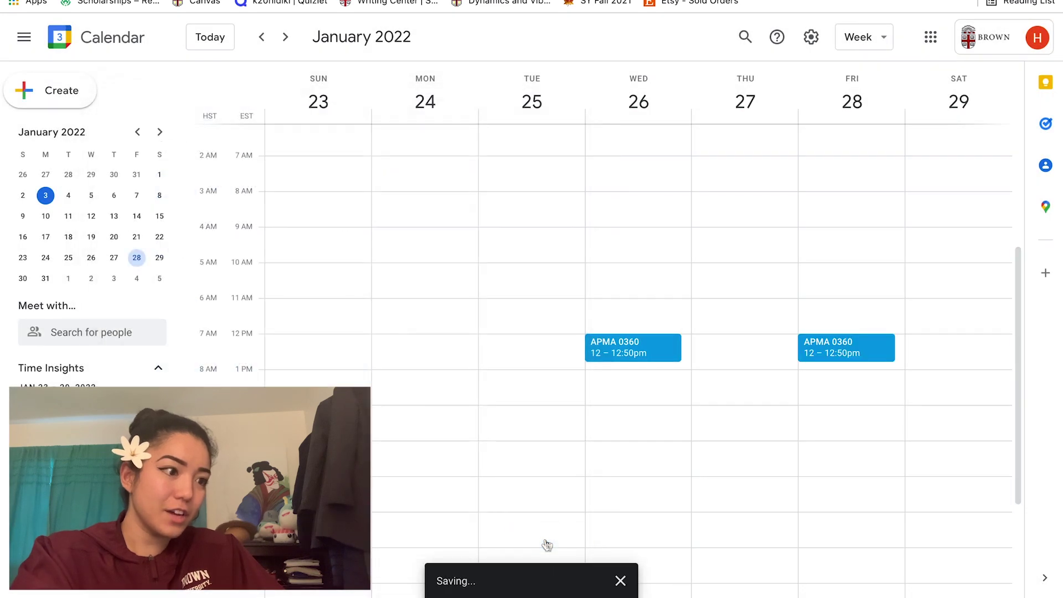
{"action": "left_click", "coordinate": [286, 37]}
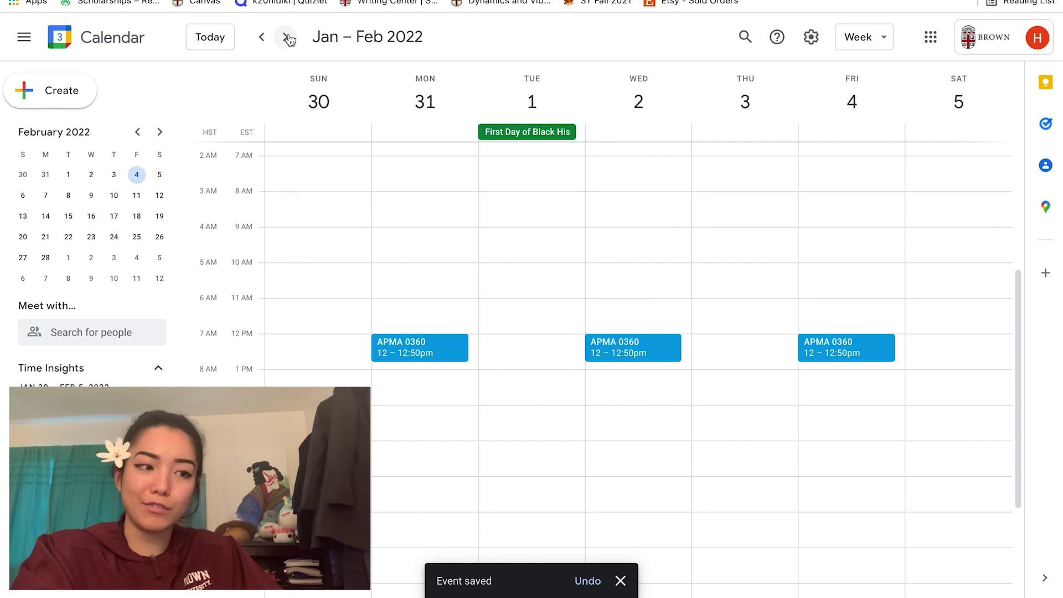
{"action": "left_click", "coordinate": [260, 37]}
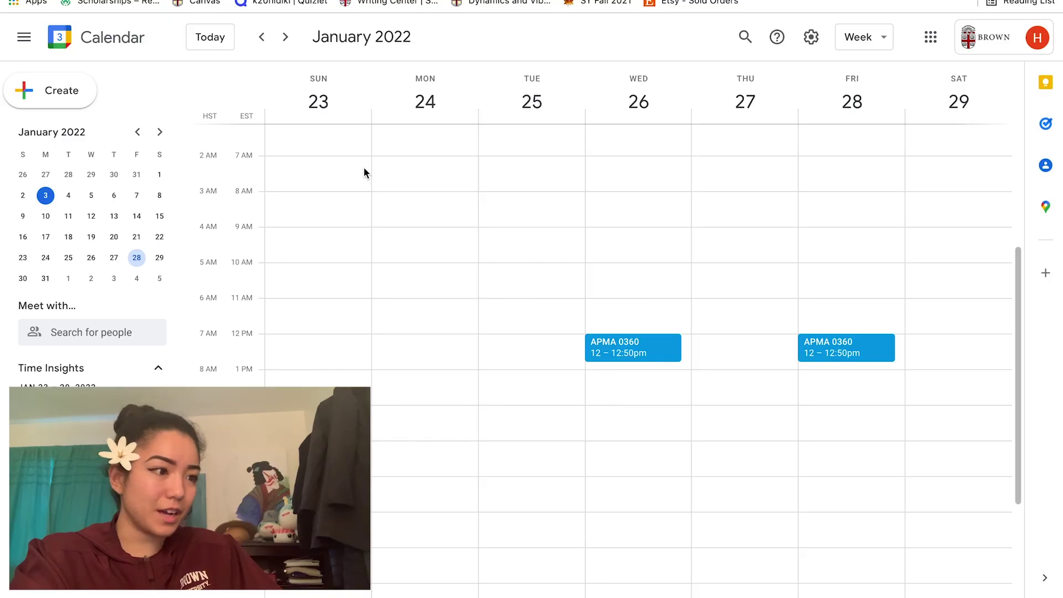
Create a new Wednesday event from 10:00am to 10:50am.
{"action": "left_click", "coordinate": [625, 278]}
{"action": "left_click", "coordinate": [358, 229]}
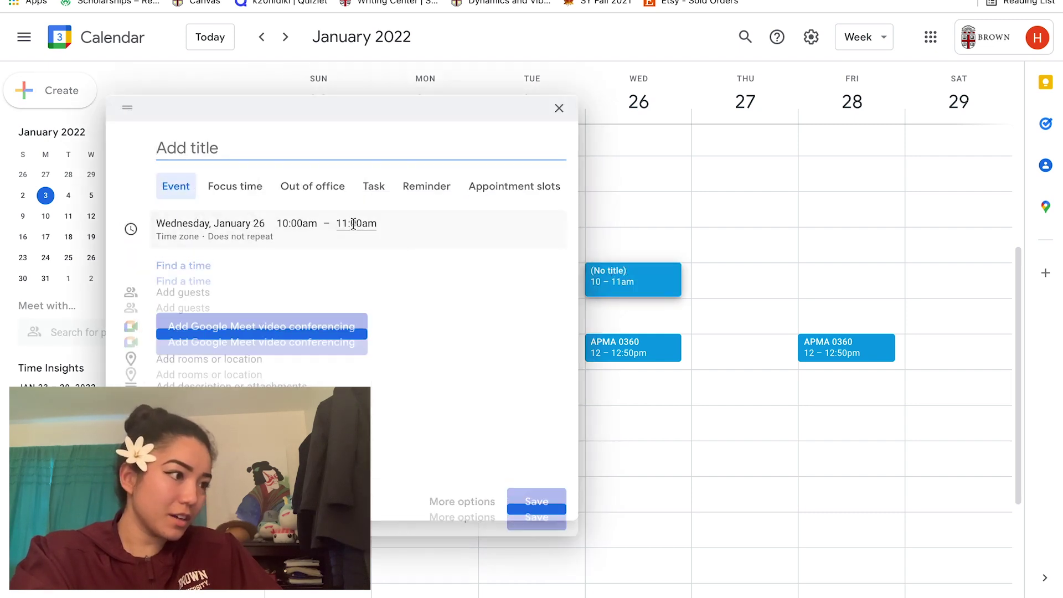
{"action": "type", "text": "10:"}
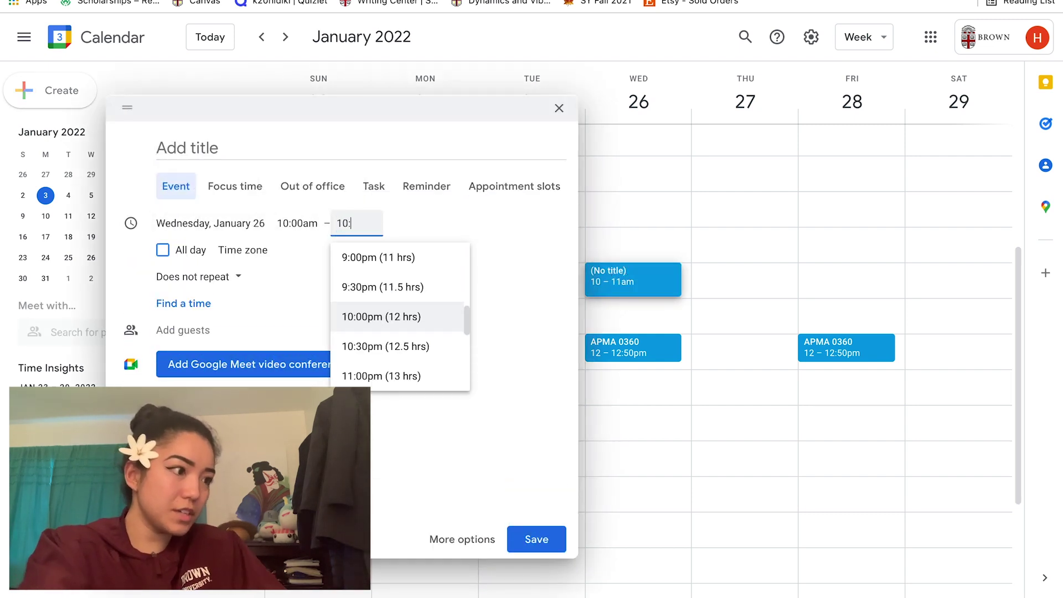
{"action": "type", "text": "50am"}
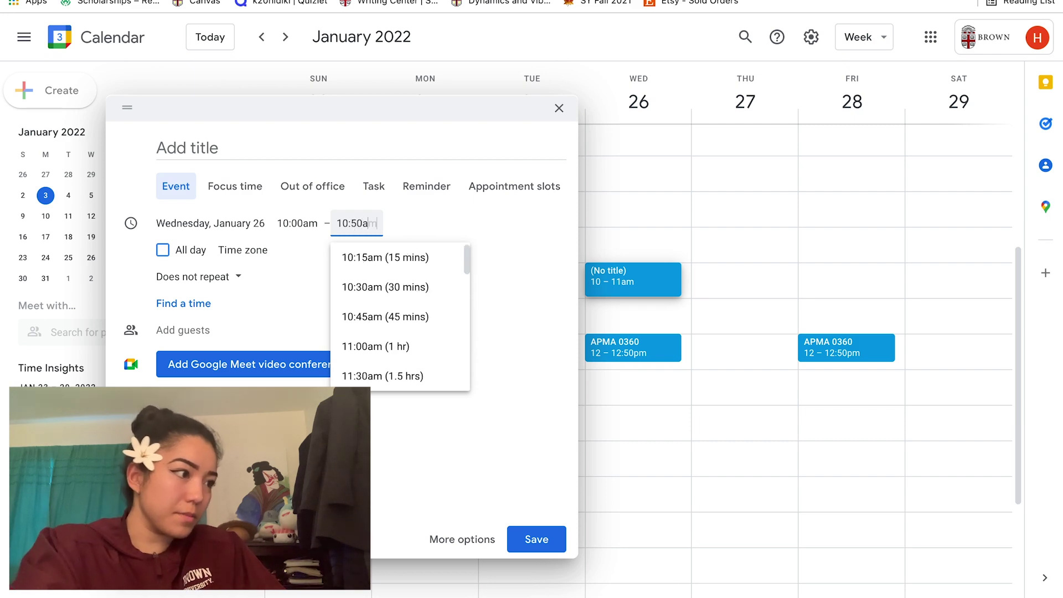
{"action": "key", "text": "Return"}
Repeat it Monday/Wednesday/Friday until May 20, 2022, save, and title it ENGN 0520 going forward.
{"action": "left_click", "coordinate": [223, 280]}
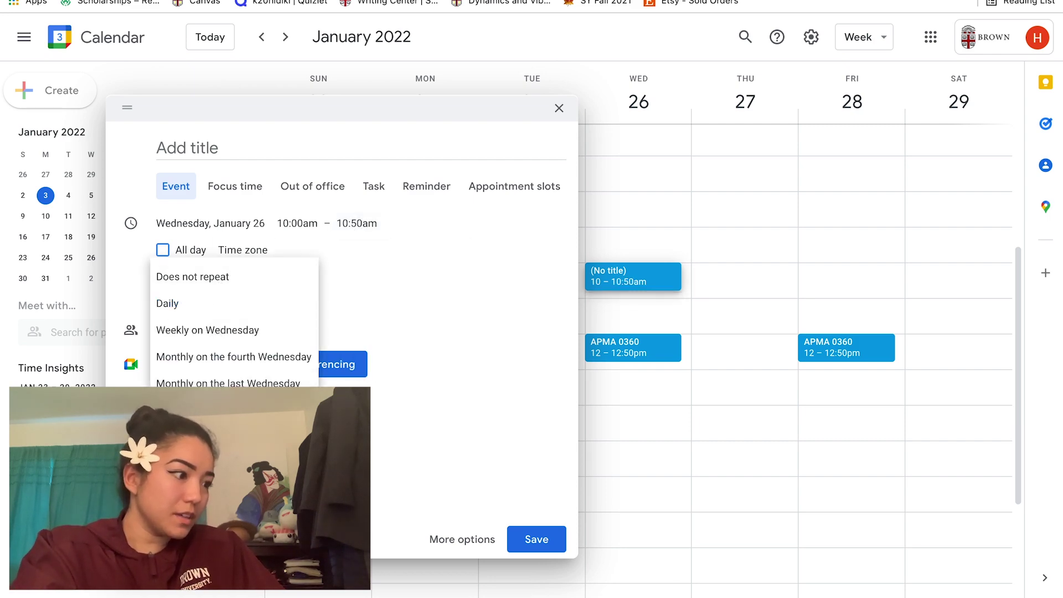
{"action": "left_click", "coordinate": [183, 462]}
{"action": "left_click", "coordinate": [439, 275]}
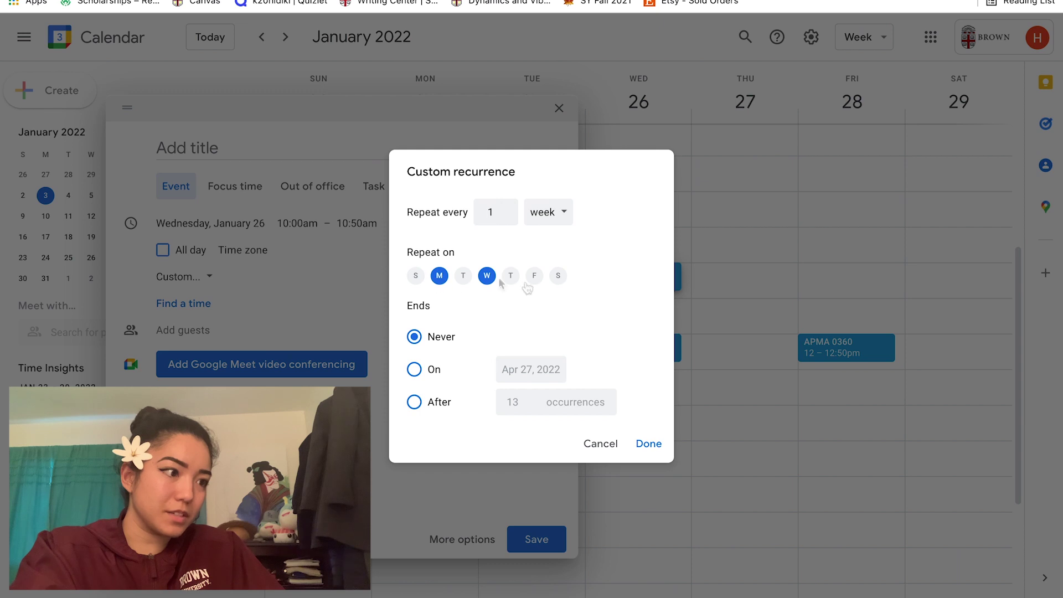
{"action": "left_click", "coordinate": [536, 277]}
{"action": "left_click", "coordinate": [421, 369]}
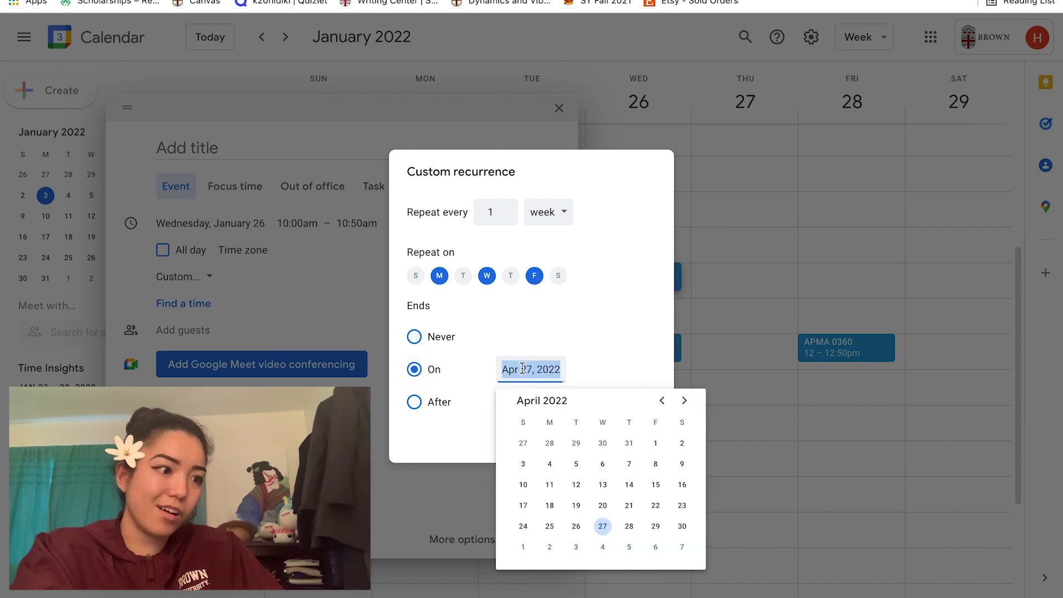
{"action": "left_click", "coordinate": [685, 400]}
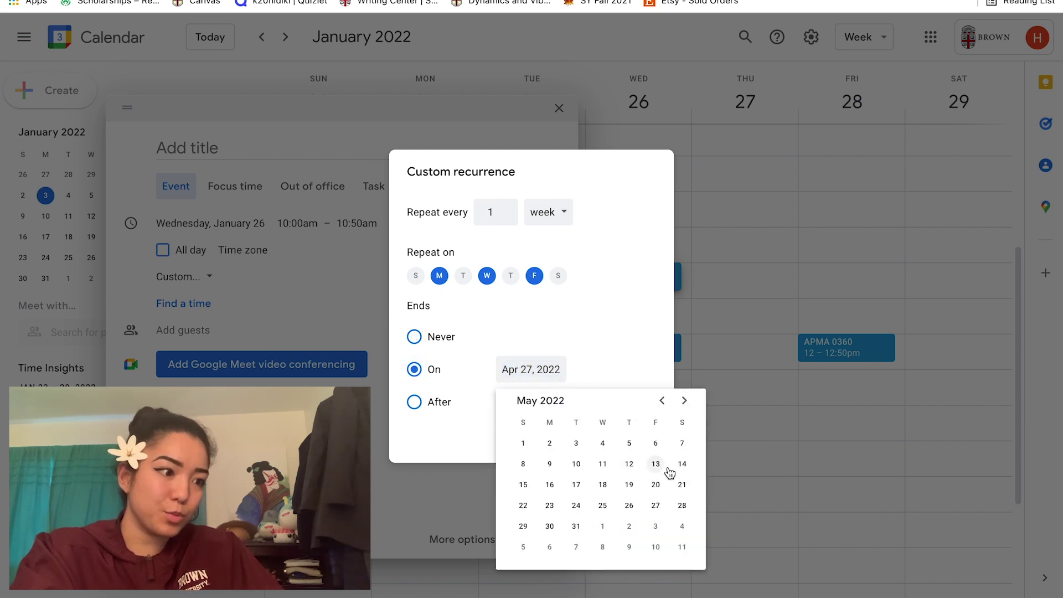
{"action": "left_click", "coordinate": [655, 484]}
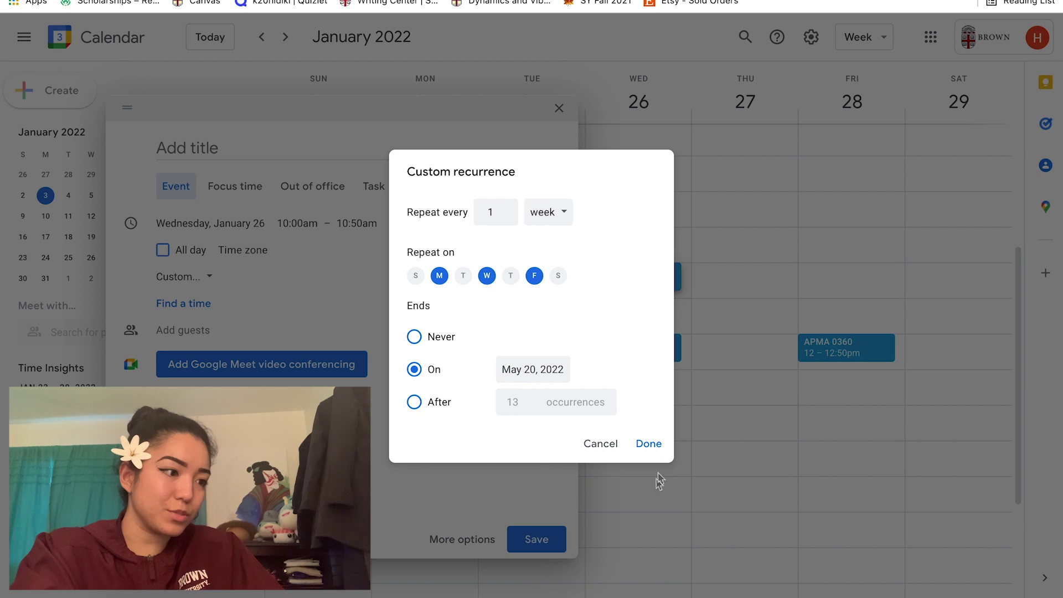
{"action": "left_click", "coordinate": [648, 444]}
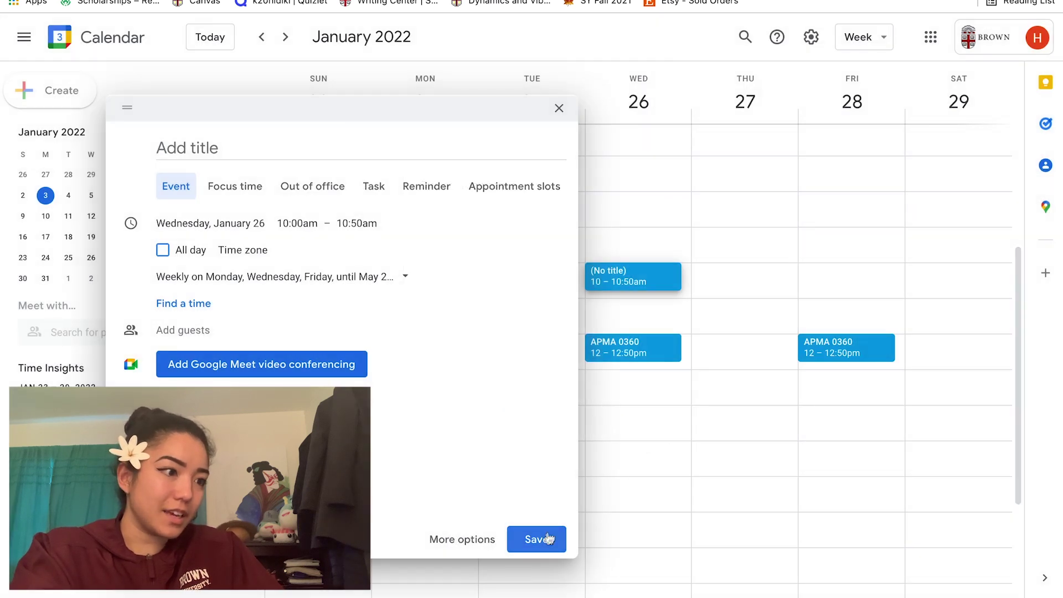
{"action": "left_click", "coordinate": [539, 539]}
{"action": "left_click", "coordinate": [642, 285]}
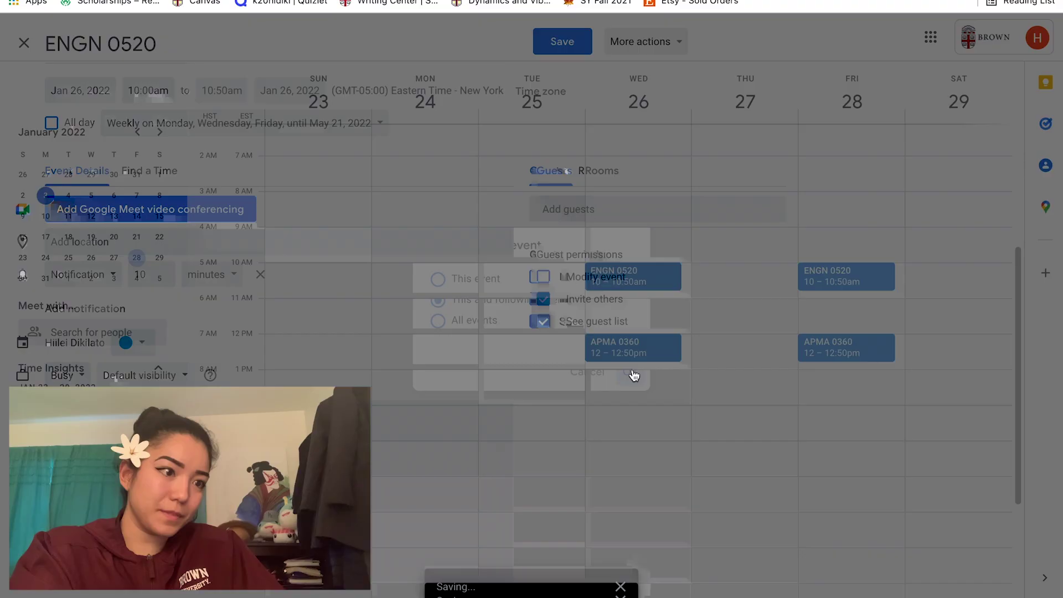
{"action": "left_click", "coordinate": [634, 376]}
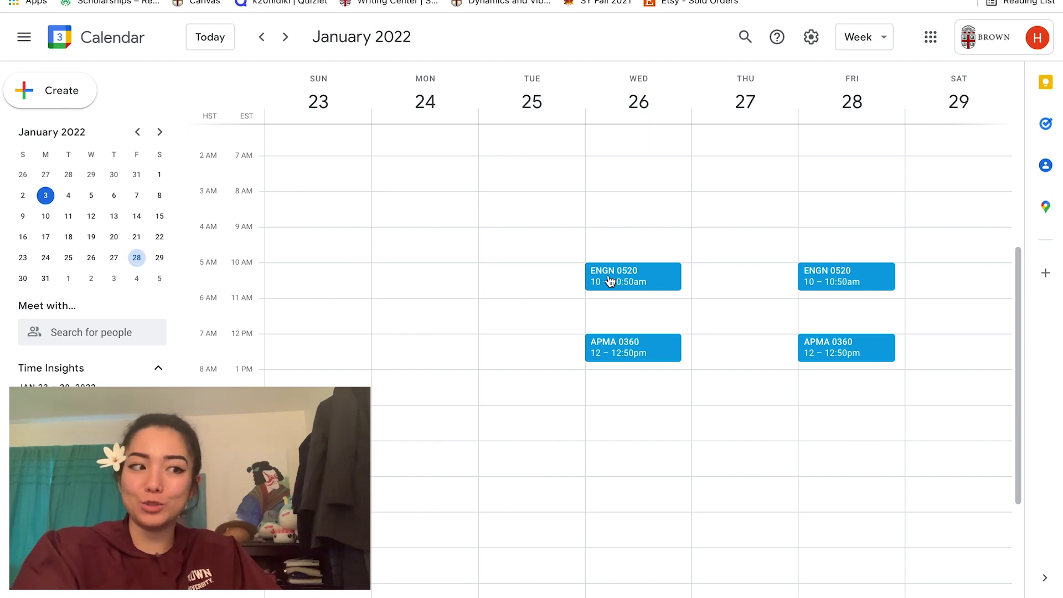
Colour the Wednesday ENGN 0520 event and all following occurrences green.
{"action": "right_click", "coordinate": [609, 281]}
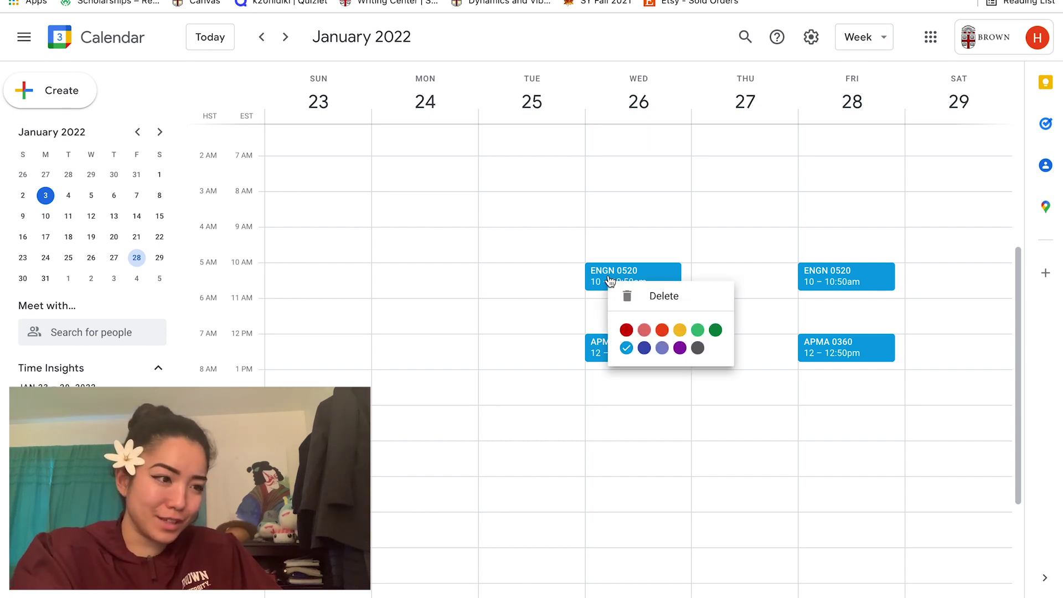
{"action": "left_click", "coordinate": [712, 330]}
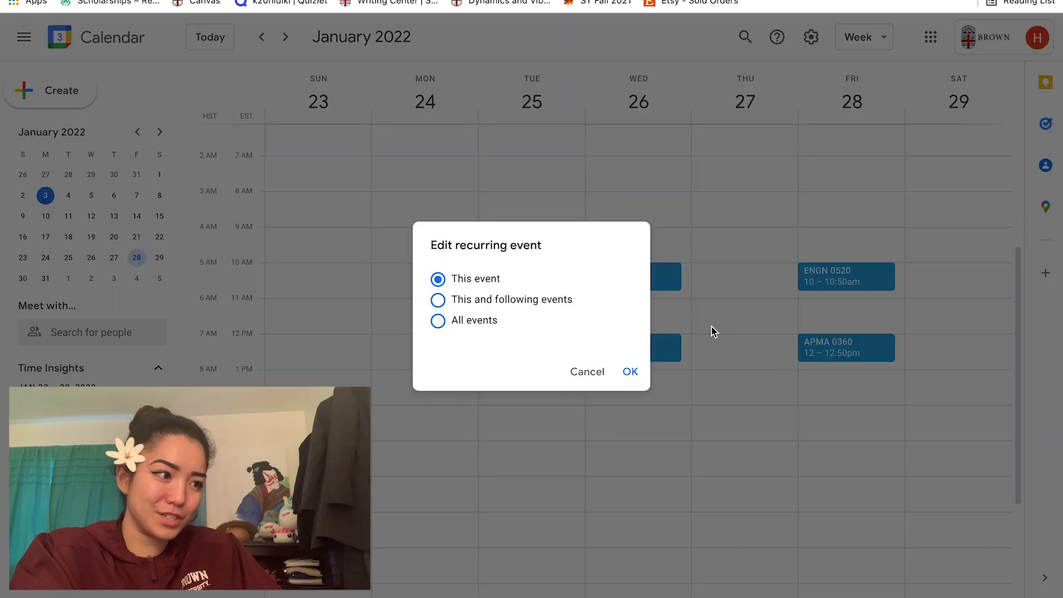
{"action": "left_click", "coordinate": [437, 302]}
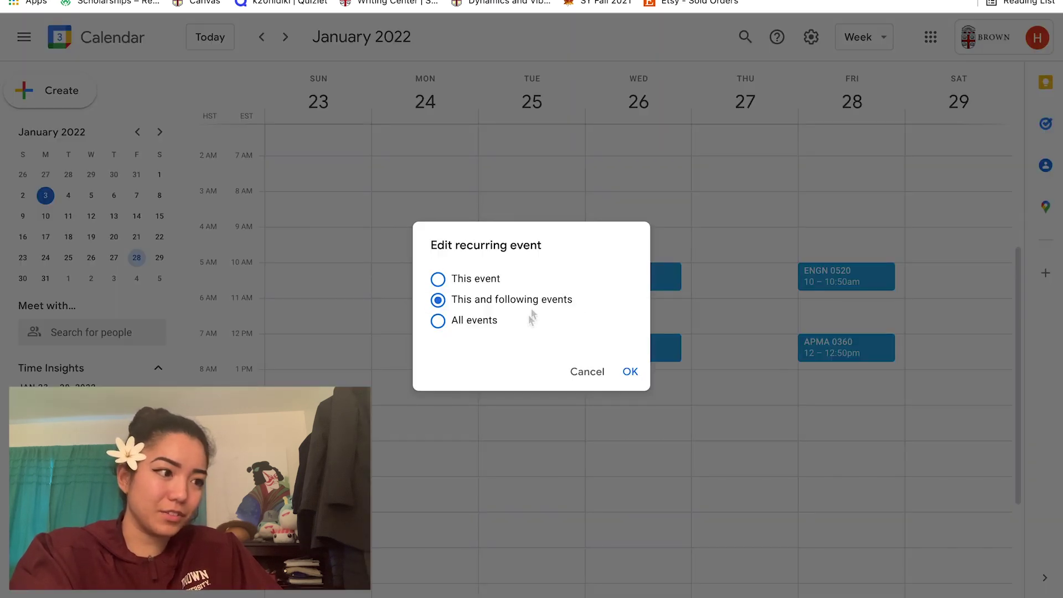
{"action": "left_click", "coordinate": [629, 372]}
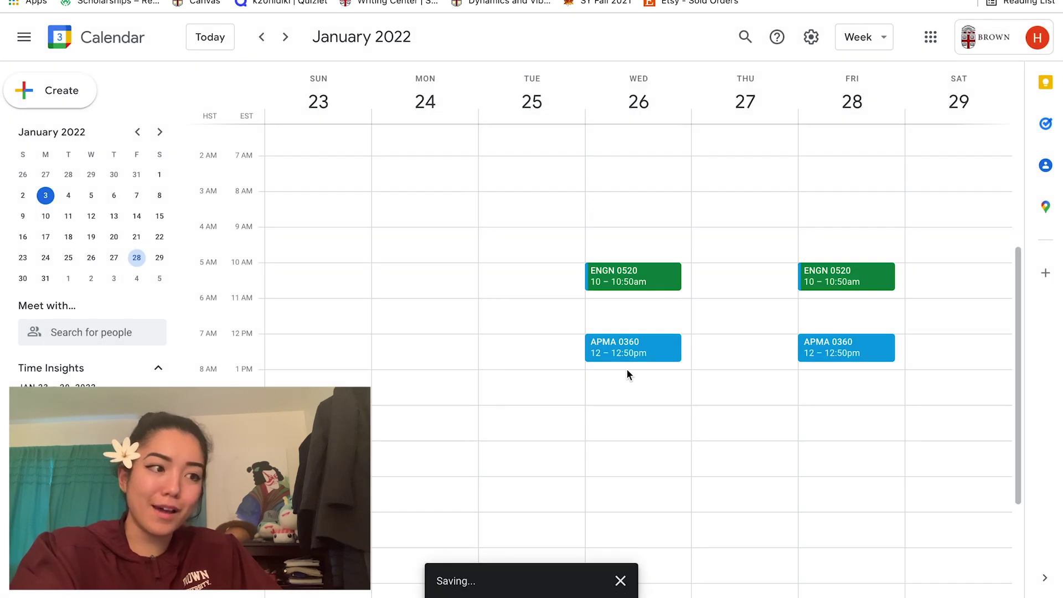
Look ahead to the next week, return to the week of January 23, then advance again.
{"action": "left_click", "coordinate": [285, 37]}
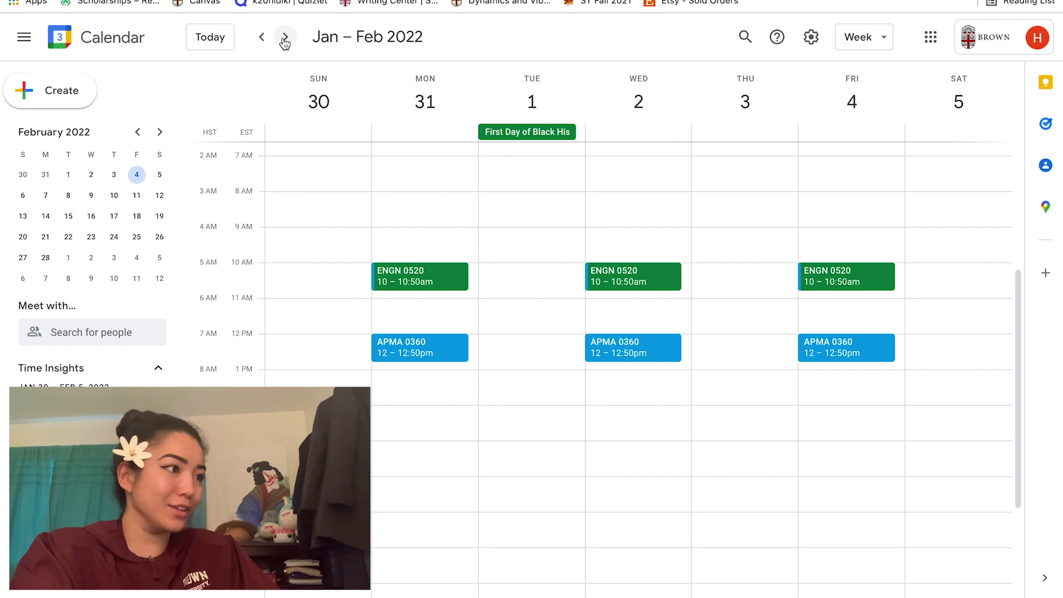
{"action": "key", "text": "k"}
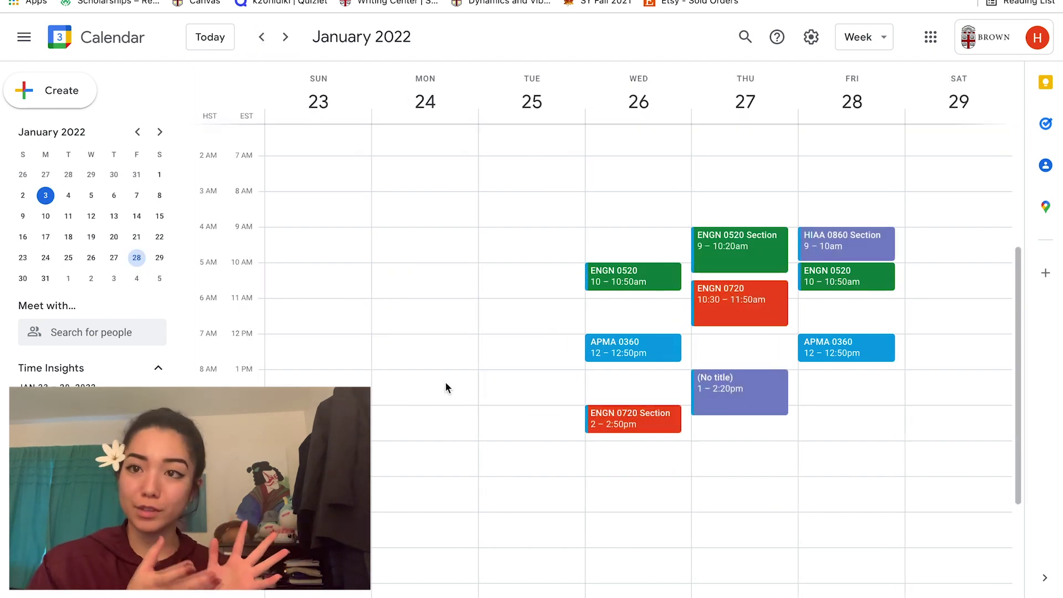
{"action": "left_click", "coordinate": [286, 37]}
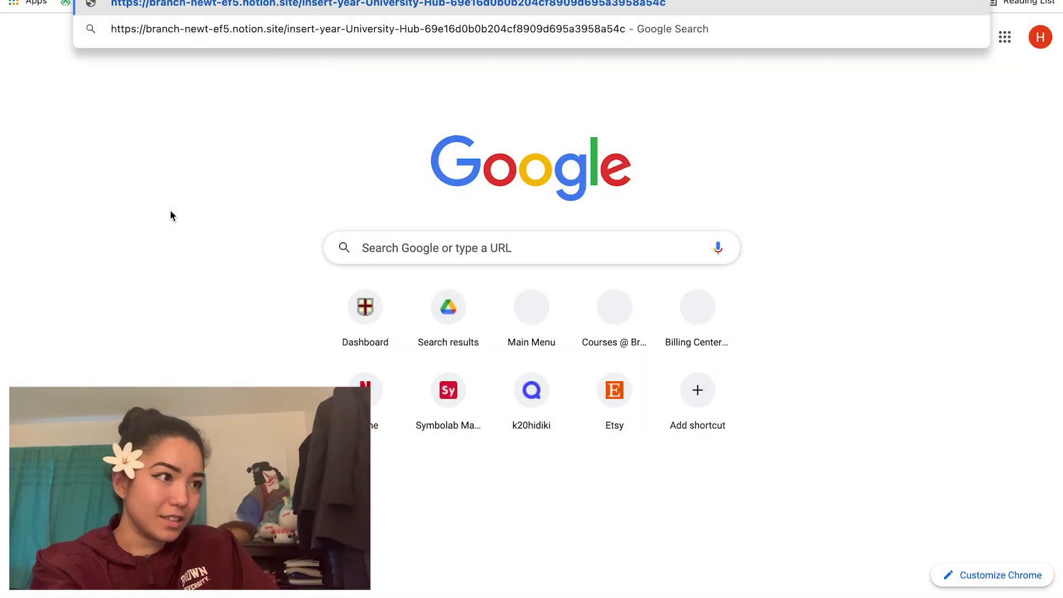
Load the University Hub template page and scroll through its contents.
{"action": "key", "text": "Return"}
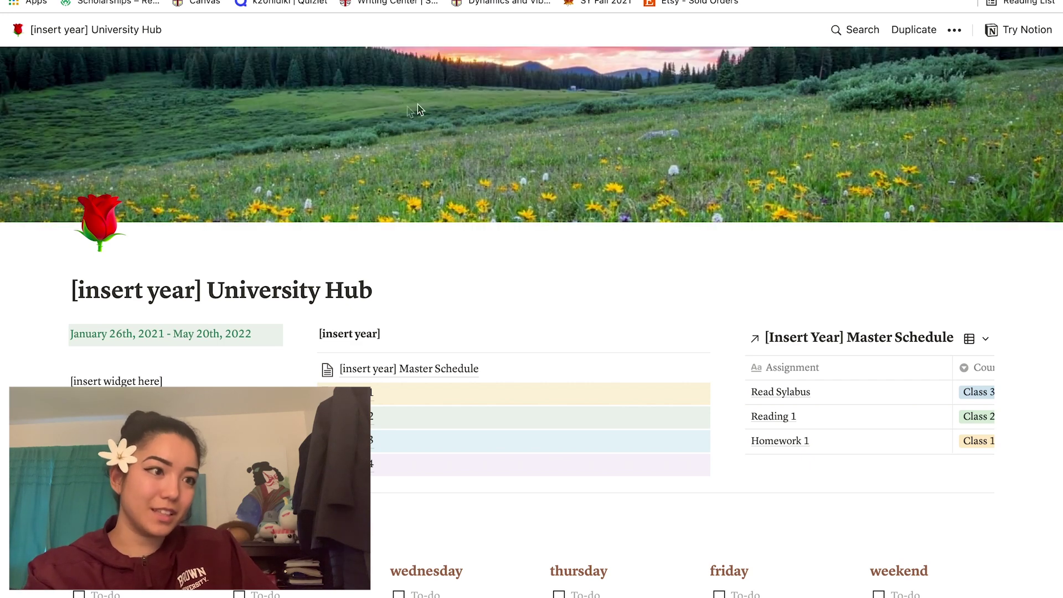
{"action": "scroll", "coordinate": [570, 138], "scroll_direction": "down", "scroll_amount": 4}
{"action": "scroll", "coordinate": [570, 138], "scroll_direction": "up", "scroll_amount": 4}
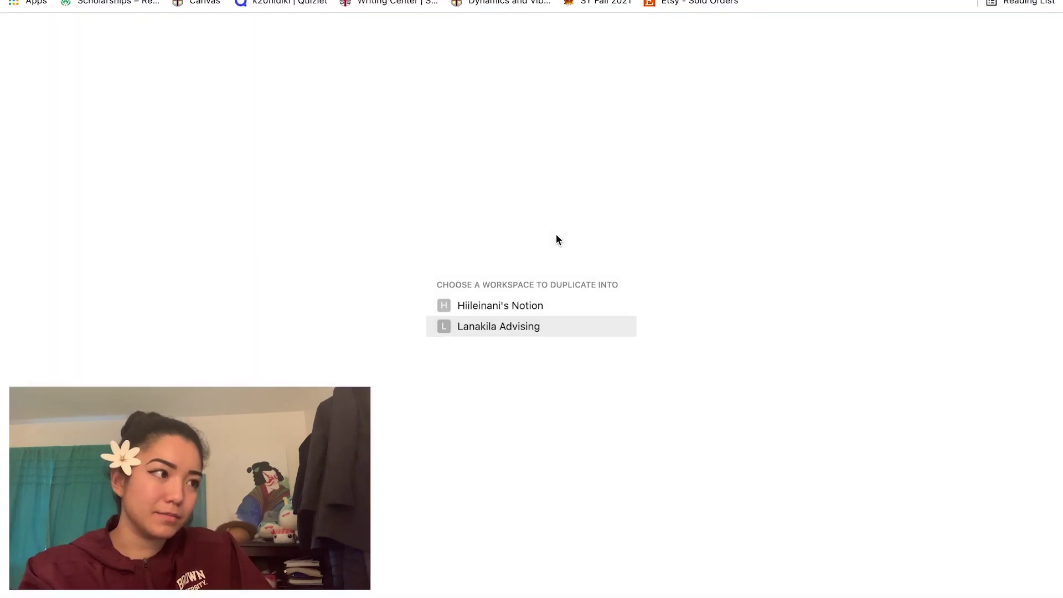
Duplicate the hub into the personal workspace and unlock the copied page for editing.
{"action": "left_click", "coordinate": [513, 305]}
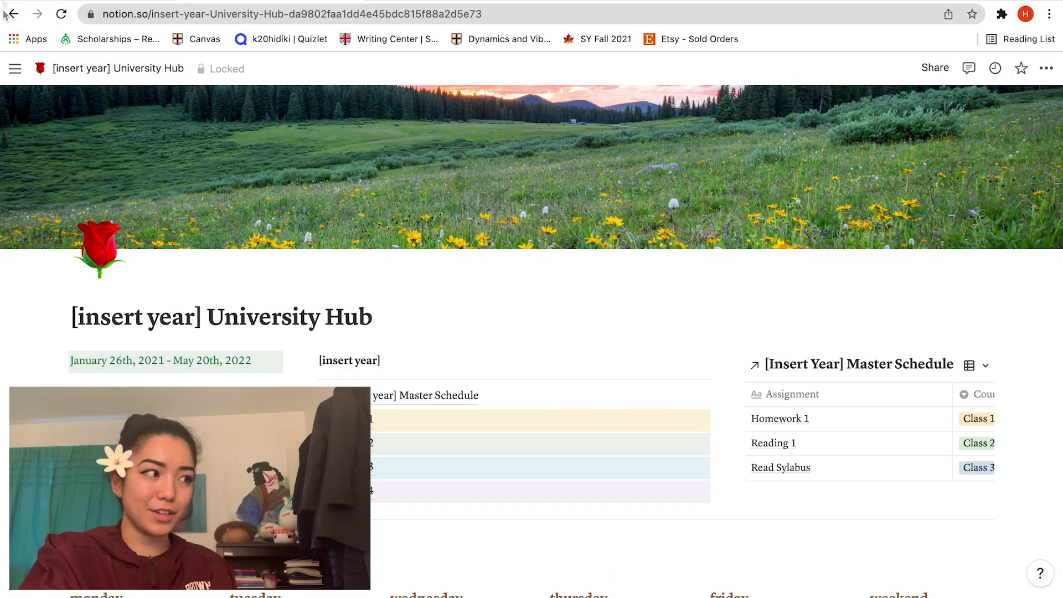
{"action": "mouse_move", "coordinate": [15, 68]}
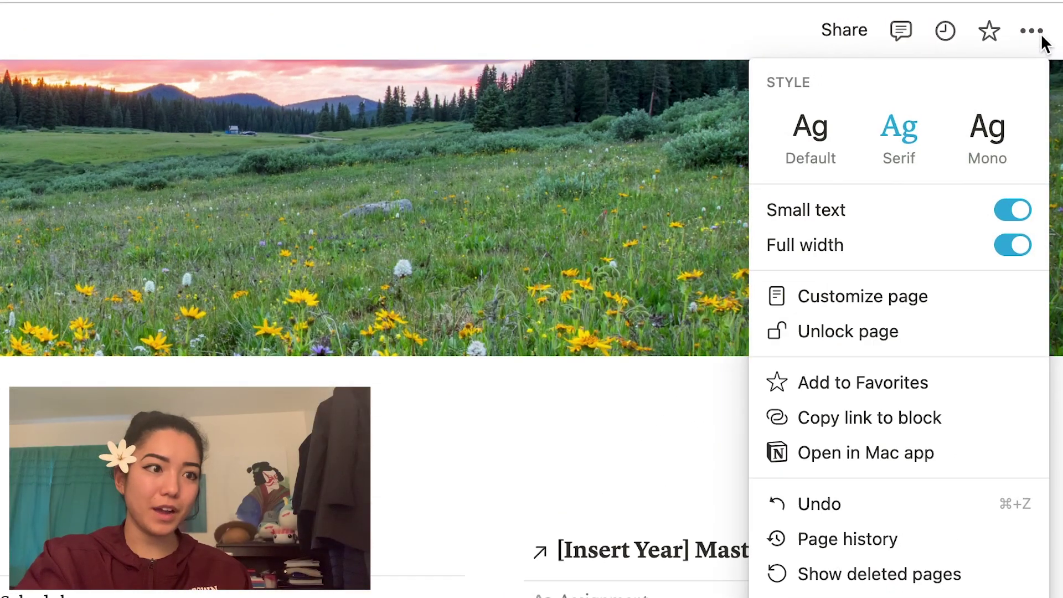
{"action": "left_click", "coordinate": [859, 332]}
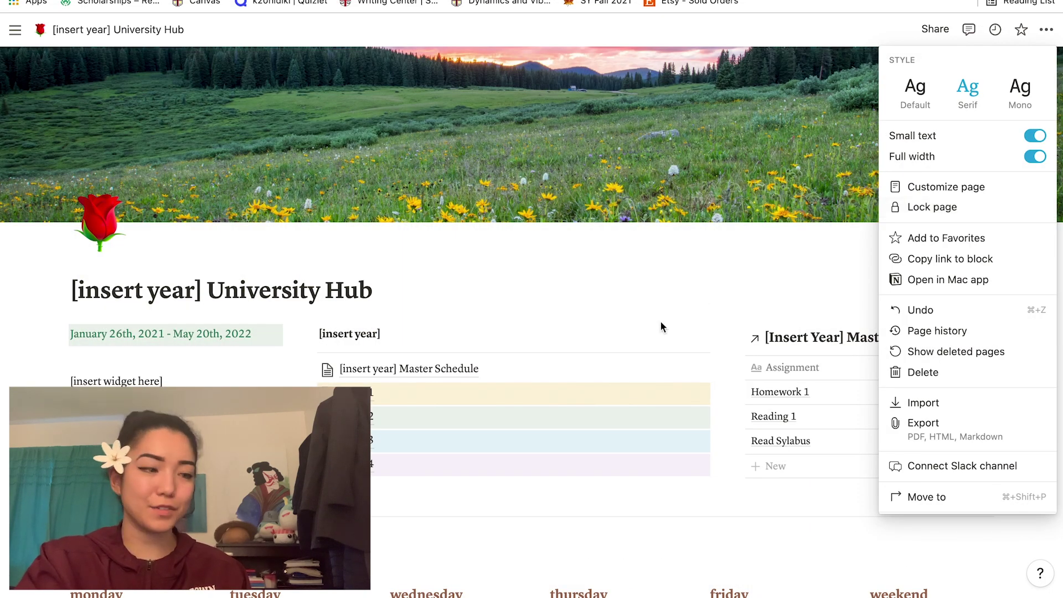
{"action": "left_click", "coordinate": [219, 281]}
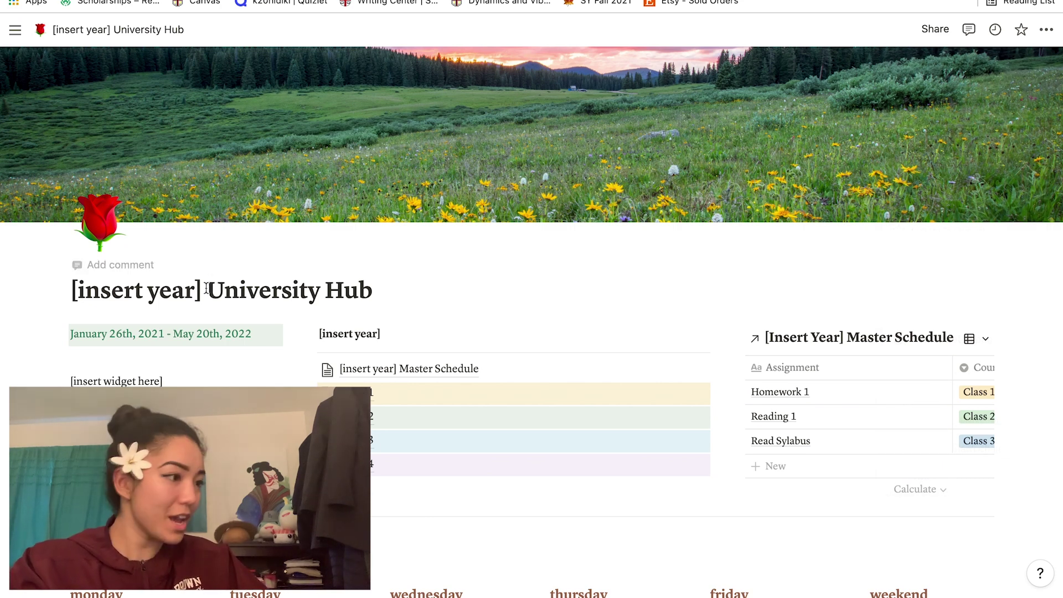
Retitle the hub 'SY Spring 2022 University Hub' and change the start date's year to 2022.
{"action": "left_click_drag", "start_coordinate": [198, 291], "coordinate": [73, 297]}
{"action": "type", "text": "SY "}
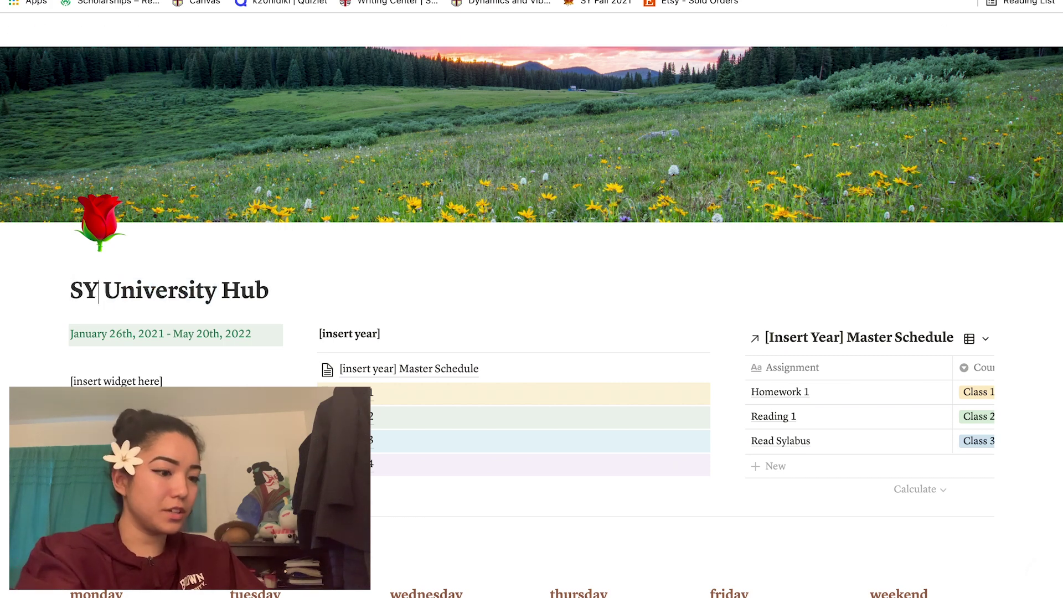
{"action": "type", "text": "Spring 20"}
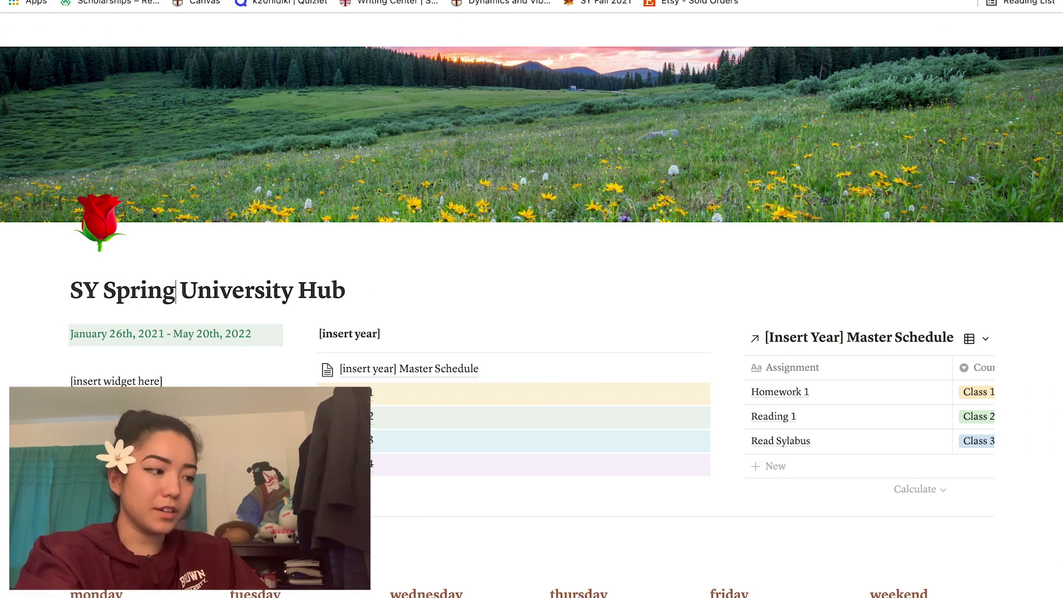
{"action": "type", "text": "22"}
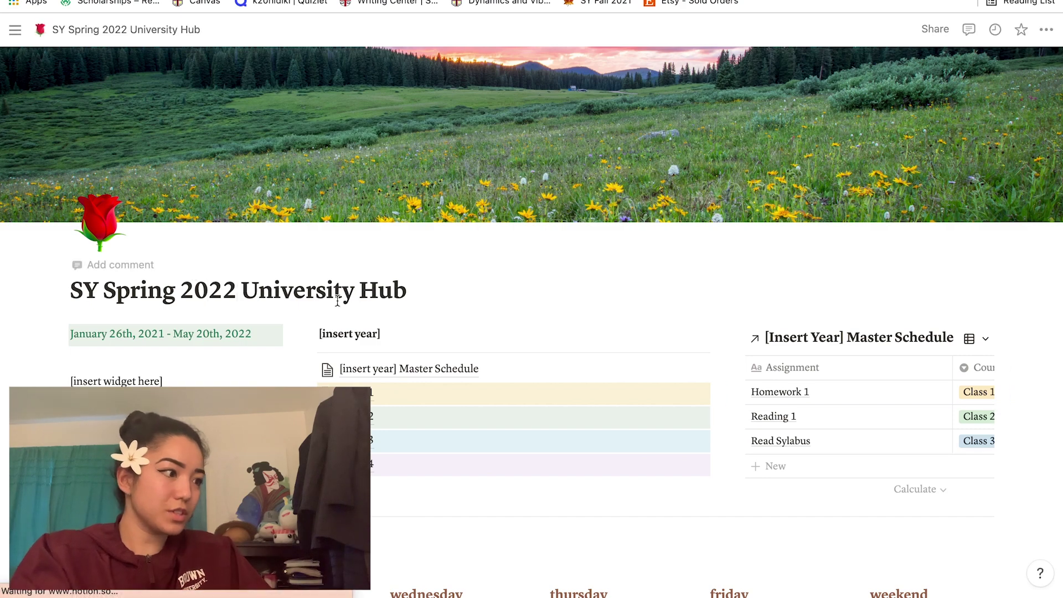
{"action": "scroll", "coordinate": [97, 261], "scroll_direction": "down", "scroll_amount": 3}
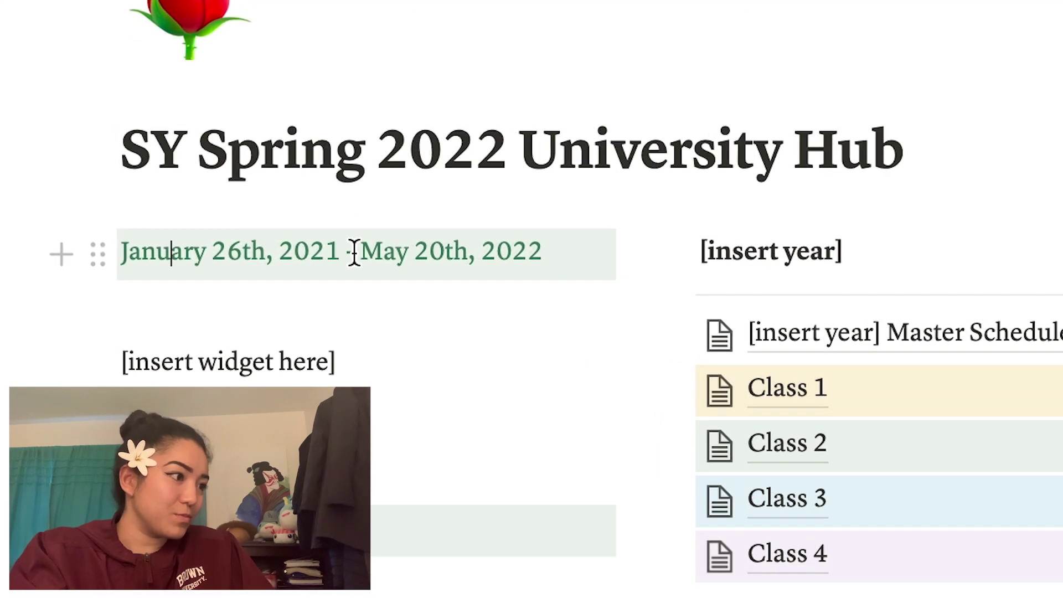
{"action": "left_click", "coordinate": [320, 252]}
{"action": "key", "text": "BackSpace"}
{"action": "type", "text": "2"}
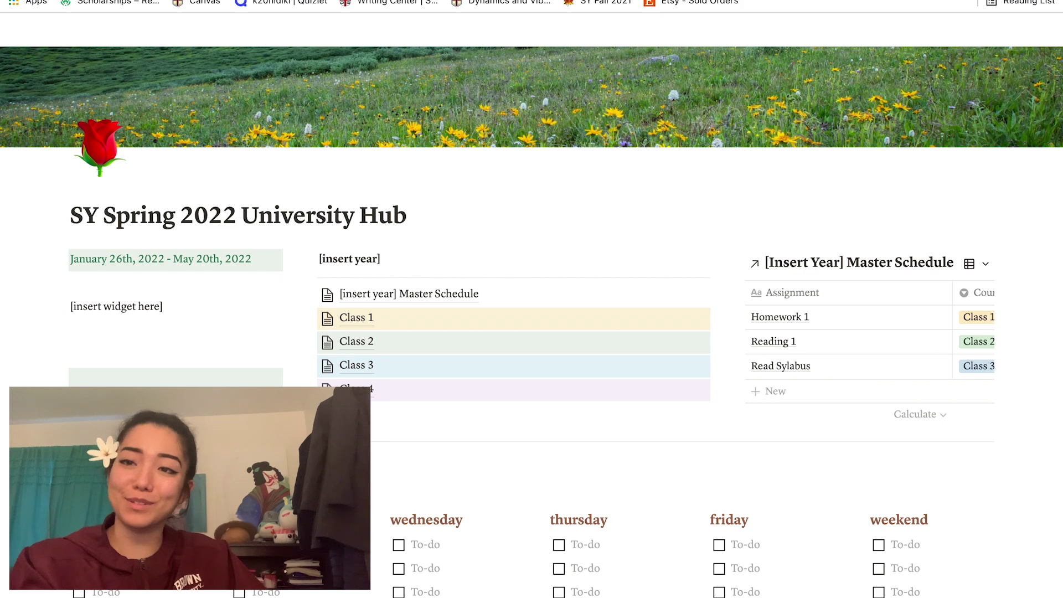
{"action": "scroll", "coordinate": [417, 292], "scroll_direction": "down", "scroll_amount": 1}
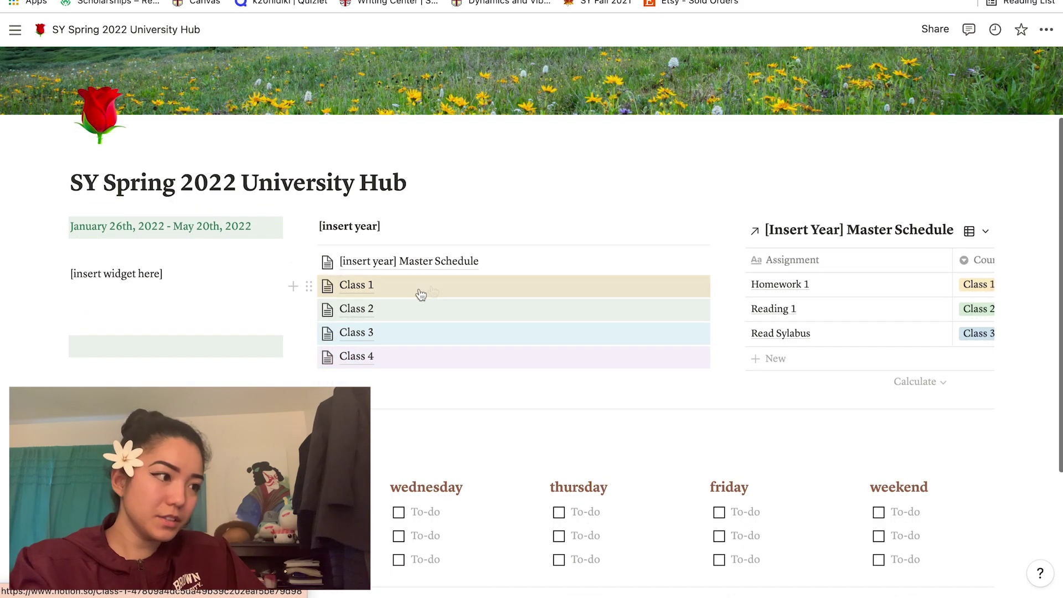
Rename the Class 1 page to ENGN 0720 with heading 'ENGN 0720 | Thermodynamics'.
{"action": "left_click", "coordinate": [363, 284]}
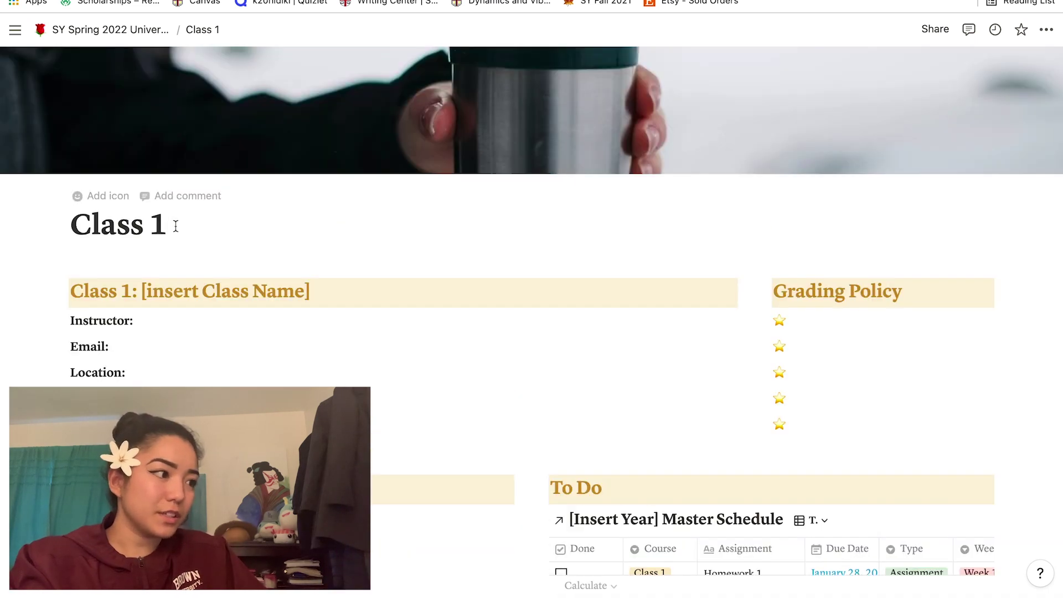
{"action": "left_click_drag", "start_coordinate": [176, 226], "coordinate": [75, 219]}
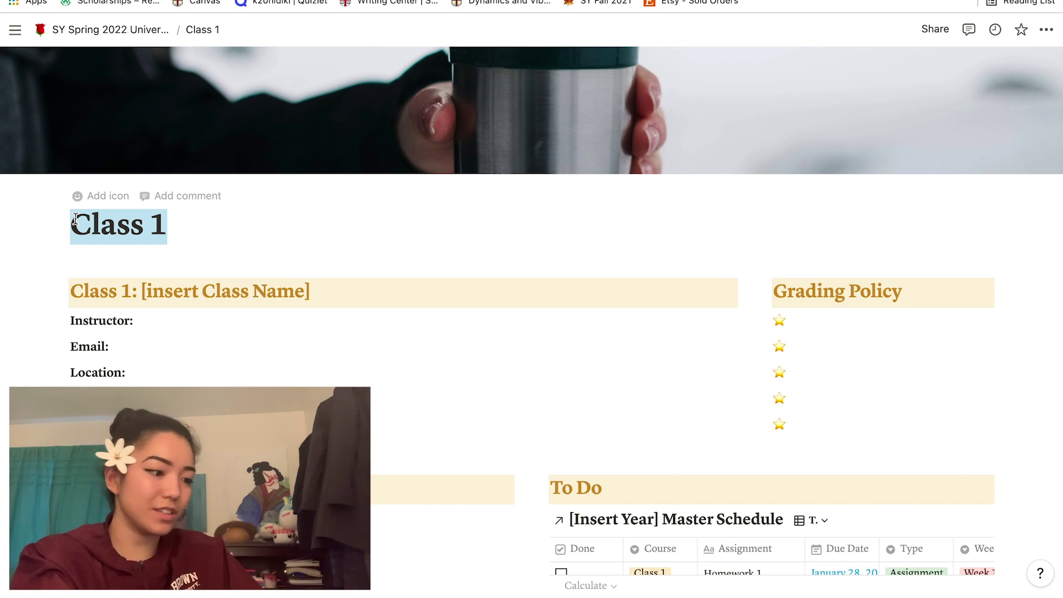
{"action": "type", "text": "ENGN 0"}
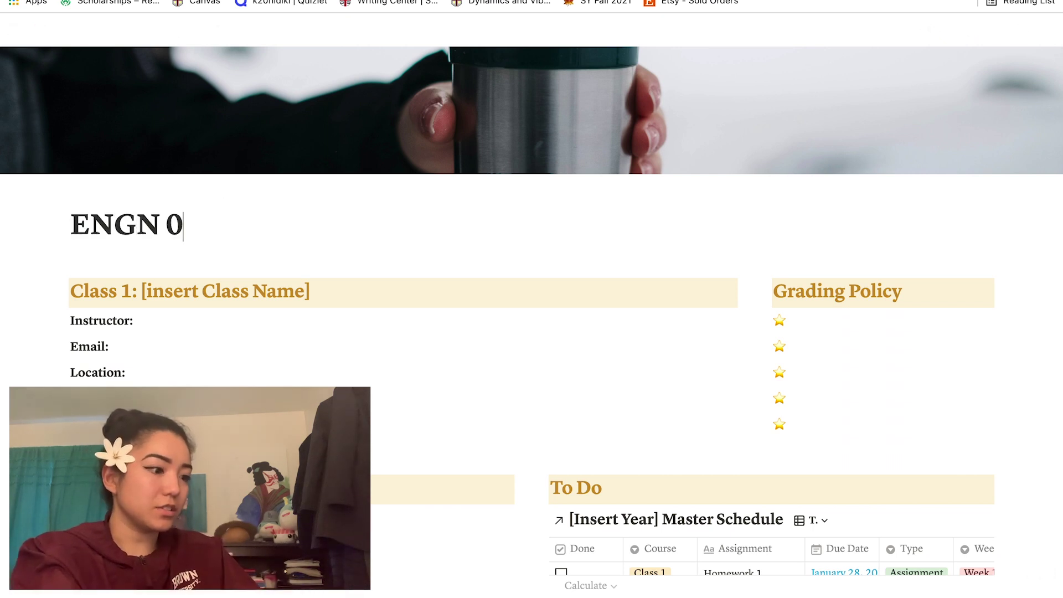
{"action": "type", "text": "720"}
{"action": "left_click_drag", "start_coordinate": [132, 291], "coordinate": [74, 291]}
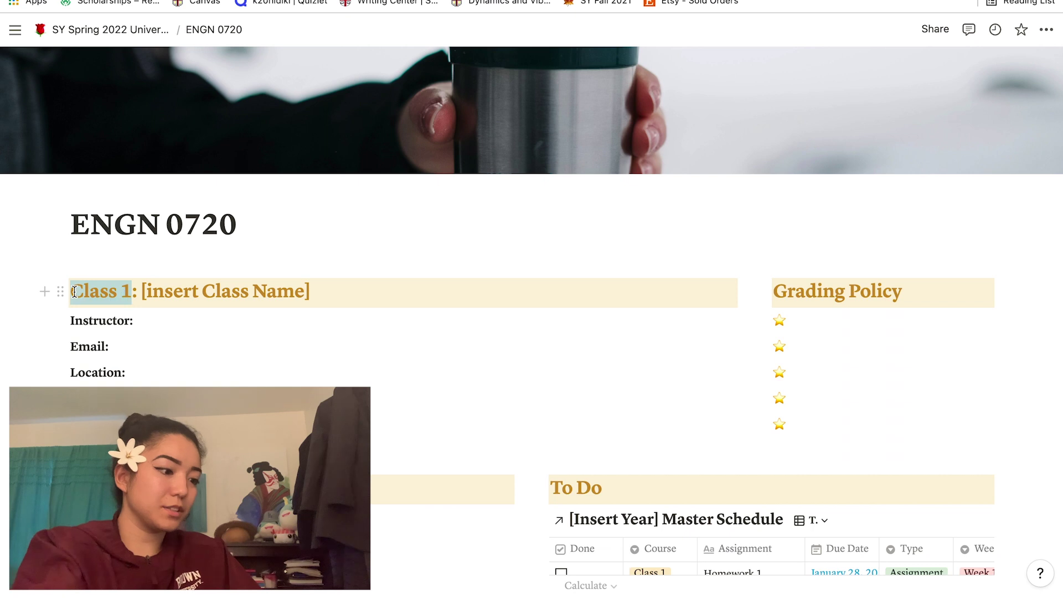
{"action": "type", "text": "ENGN 0720 |"}
{"action": "key", "text": "shift+End"}
{"action": "type", "text": "Thermod"}
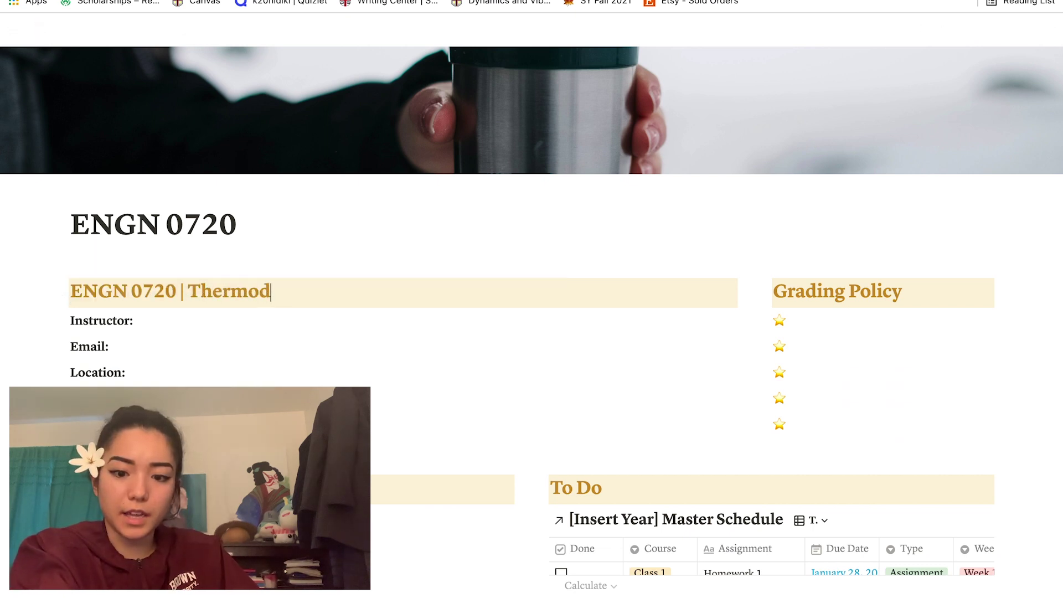
{"action": "type", "text": "ynamics"}
Fill in the course details and Grading Policy lines: Homework - 10%, Lab - 10%, Exams.
{"action": "scroll", "coordinate": [178, 287], "scroll_direction": "down", "scroll_amount": 2}
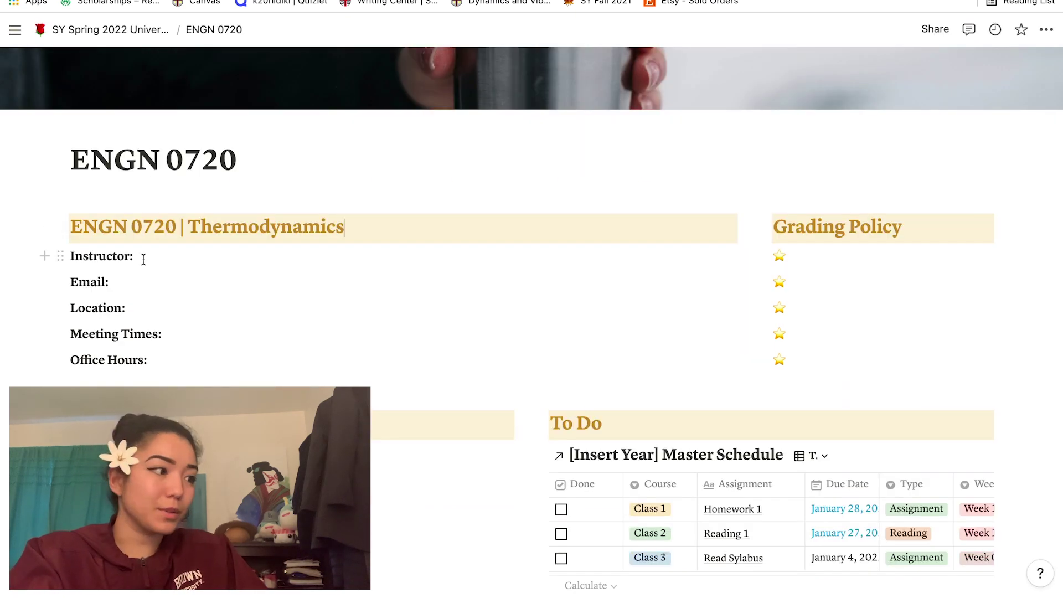
{"action": "left_click", "coordinate": [258, 263]}
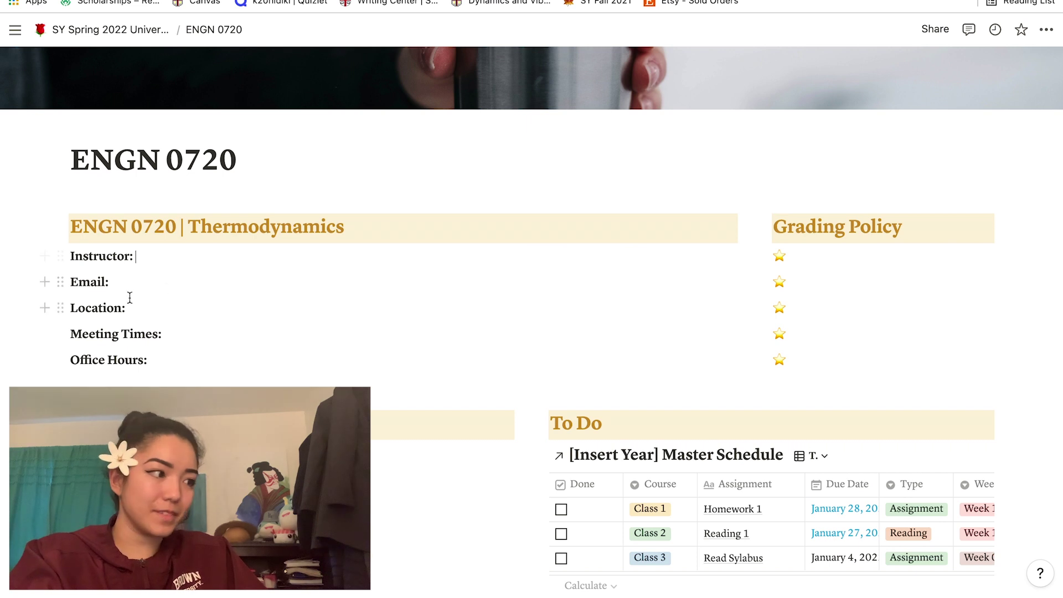
{"action": "left_click", "coordinate": [195, 343]}
{"action": "scroll", "coordinate": [195, 343], "scroll_direction": "down", "scroll_amount": 2}
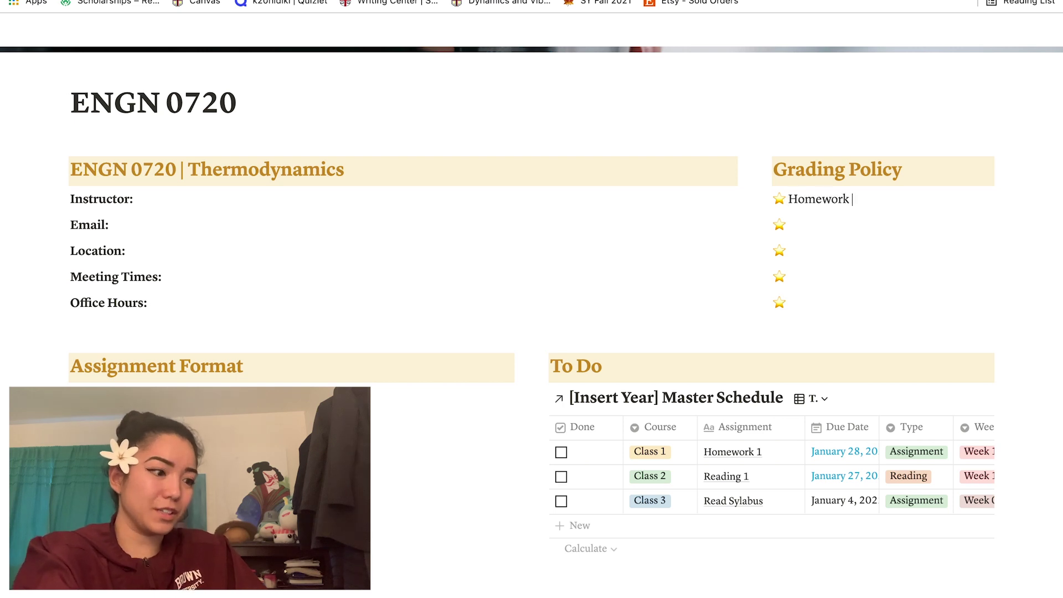
{"action": "type", "text": "0%"}
{"action": "left_click", "coordinate": [845, 216]}
{"action": "type", "text": "L"}
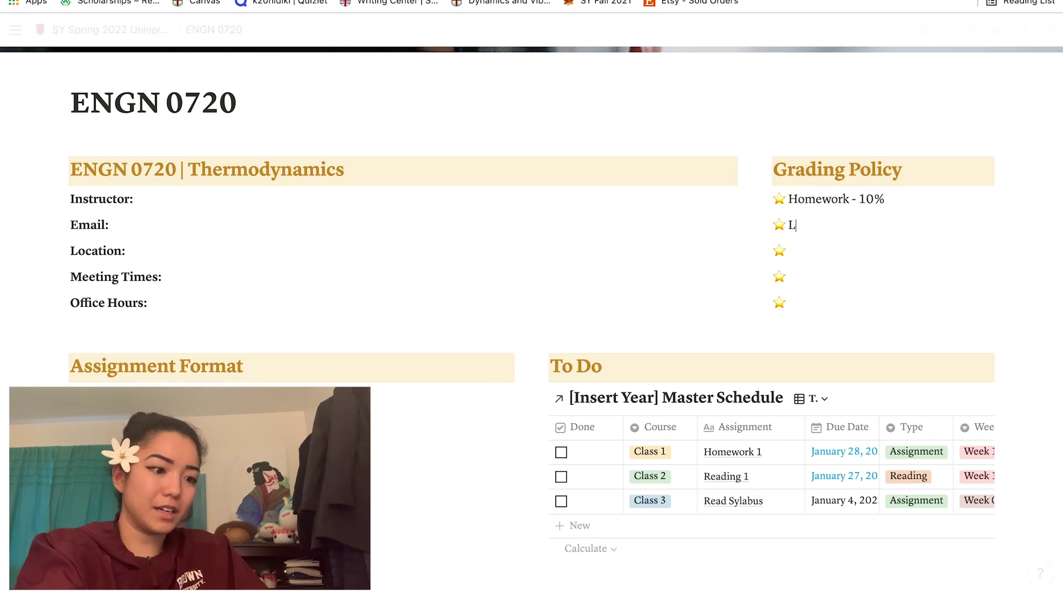
{"action": "type", "text": "ab - 1"}
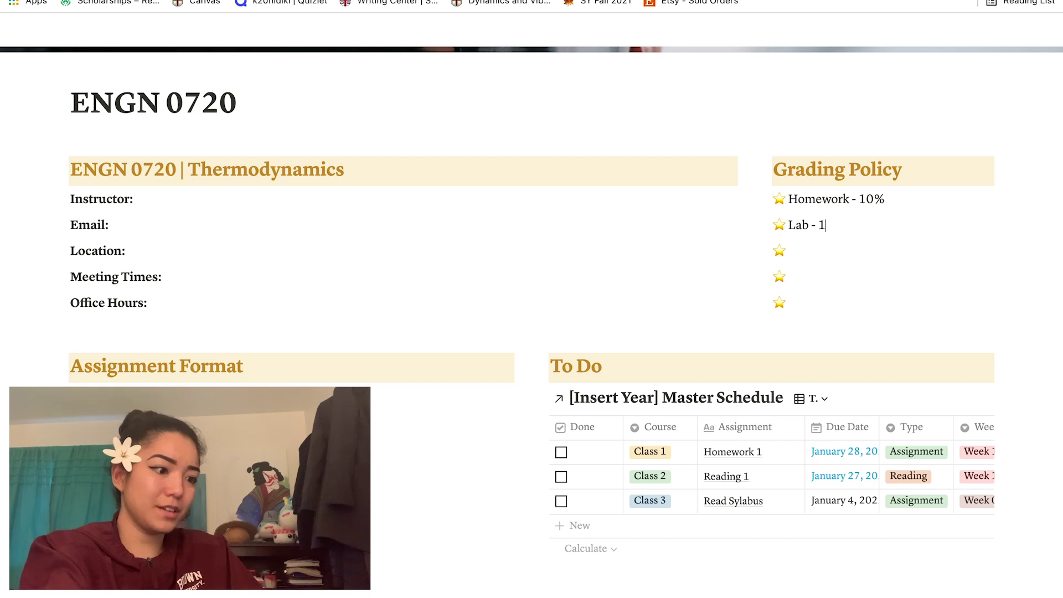
{"action": "type", "text": "0%"}
{"action": "left_click", "coordinate": [788, 251]}
{"action": "type", "text": "Exams"}
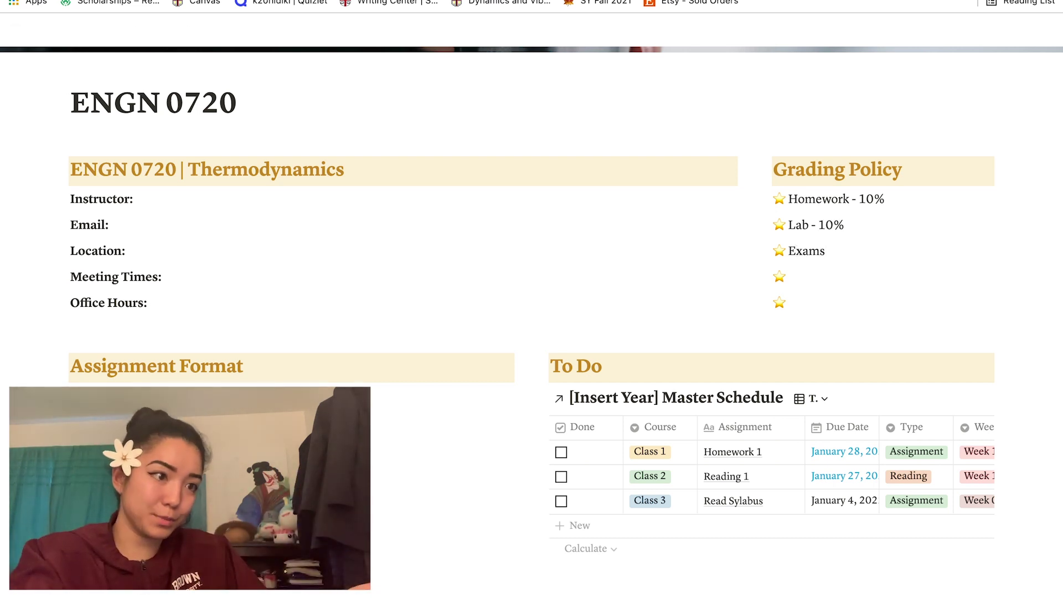
{"action": "scroll", "coordinate": [742, 348], "scroll_direction": "down", "scroll_amount": 2}
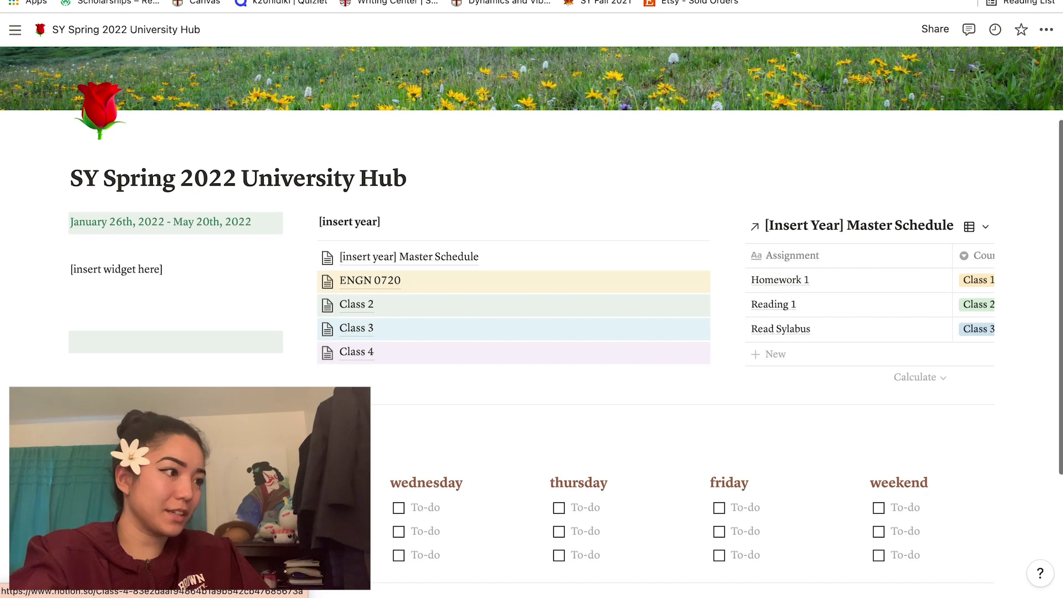
Open the Master Schedule page from the hub and bring up the first row's Course options.
{"action": "scroll", "coordinate": [219, 187], "scroll_direction": "up", "scroll_amount": 2}
{"action": "scroll", "coordinate": [333, 249], "scroll_direction": "down", "scroll_amount": 1}
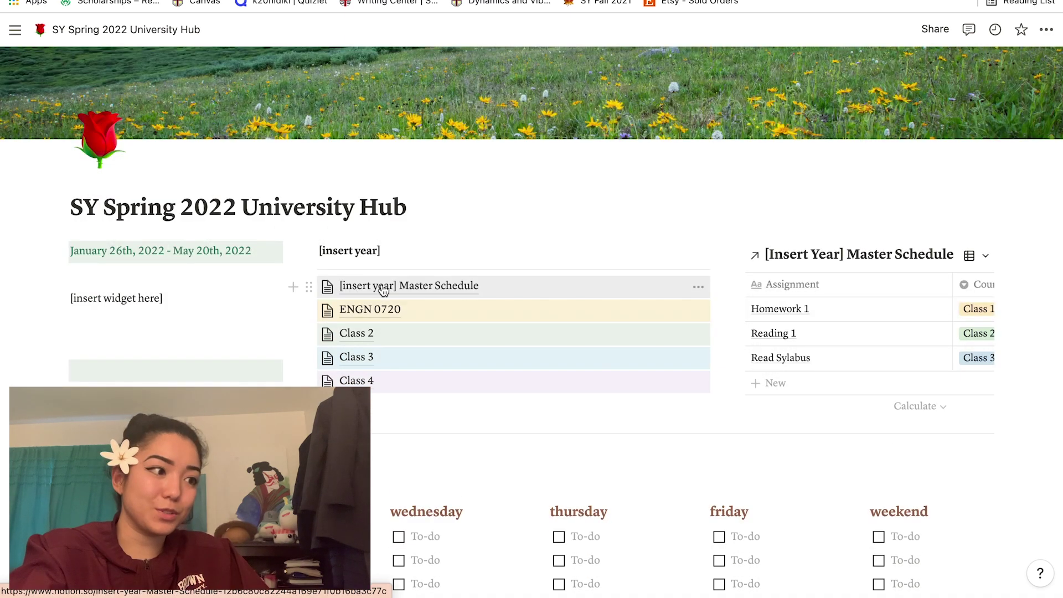
{"action": "left_click", "coordinate": [383, 287]}
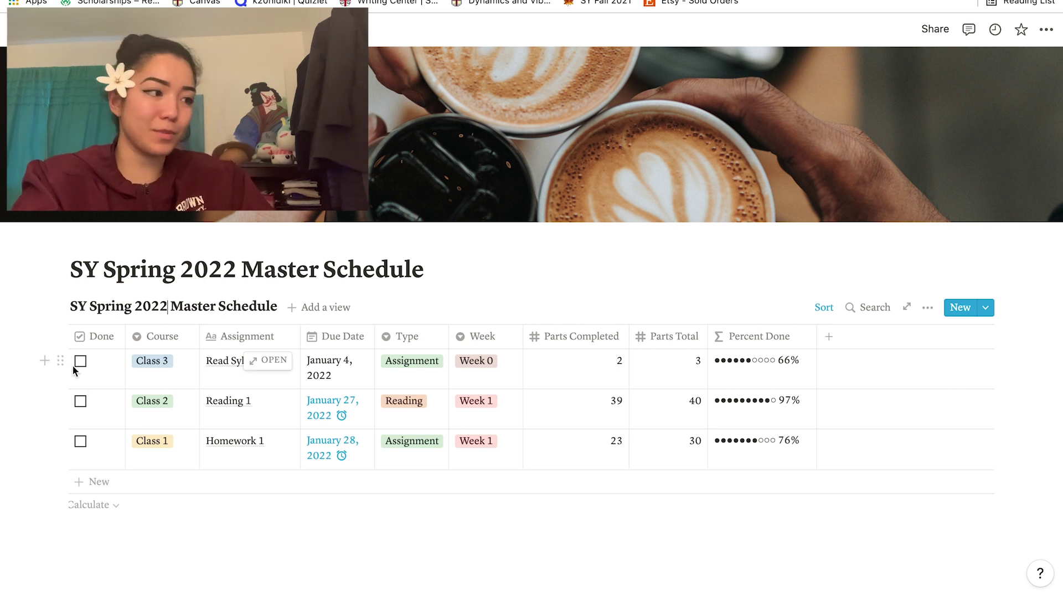
{"action": "left_click", "coordinate": [161, 363]}
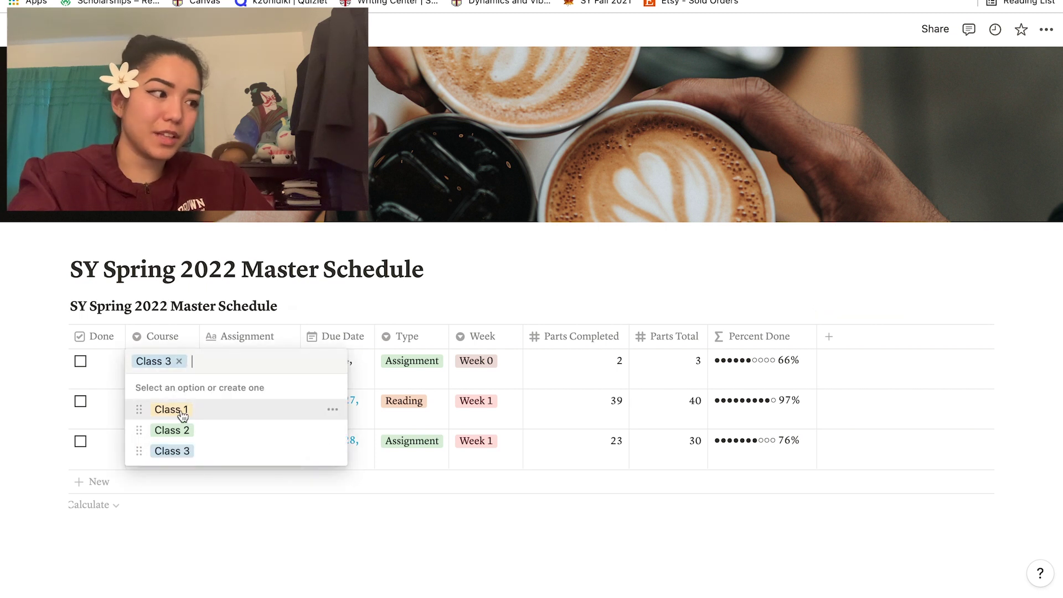
Rename the Class 1 course option to ENGN 0720 and open Class 2's option settings.
{"action": "left_click", "coordinate": [333, 410]}
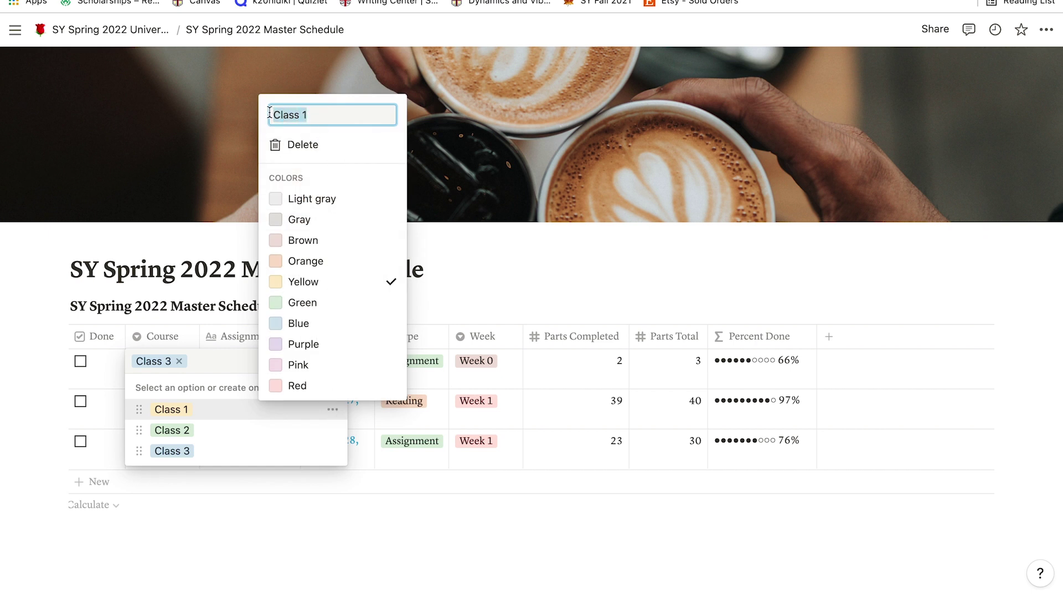
{"action": "type", "text": "ENGN 0720"}
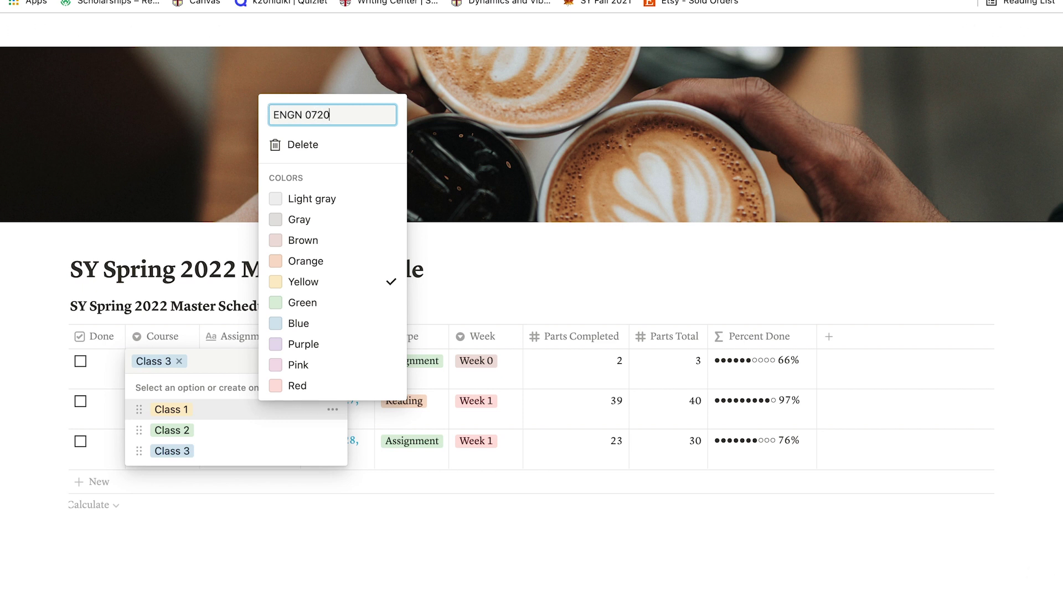
{"action": "key", "text": "Return"}
{"action": "left_click", "coordinate": [333, 430]}
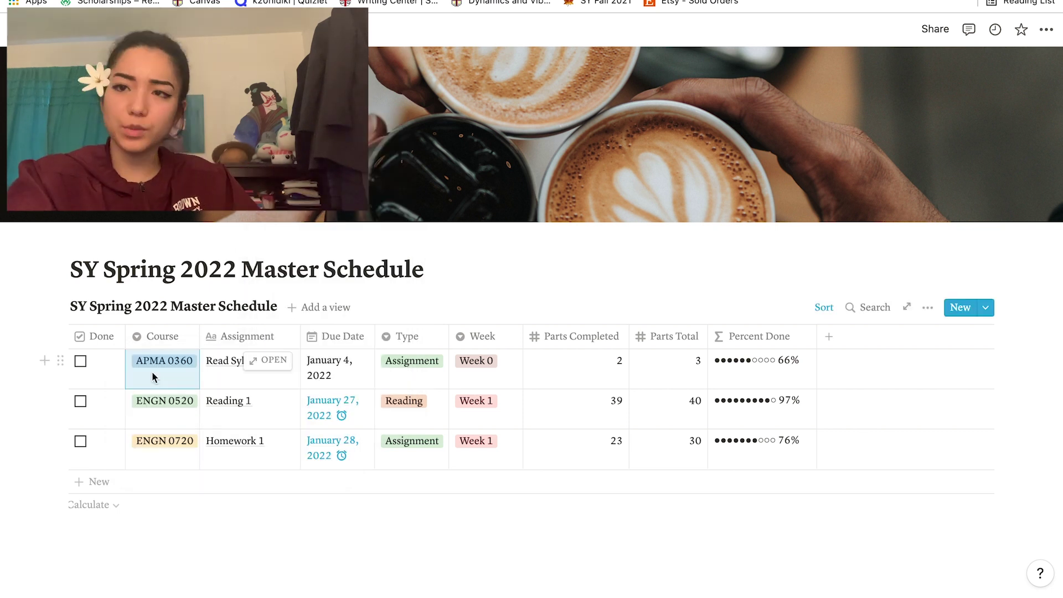
Replace Read Sylabus's APMA 0360 tag with a new purple HIAA 0860 course option.
{"action": "left_click", "coordinate": [154, 377]}
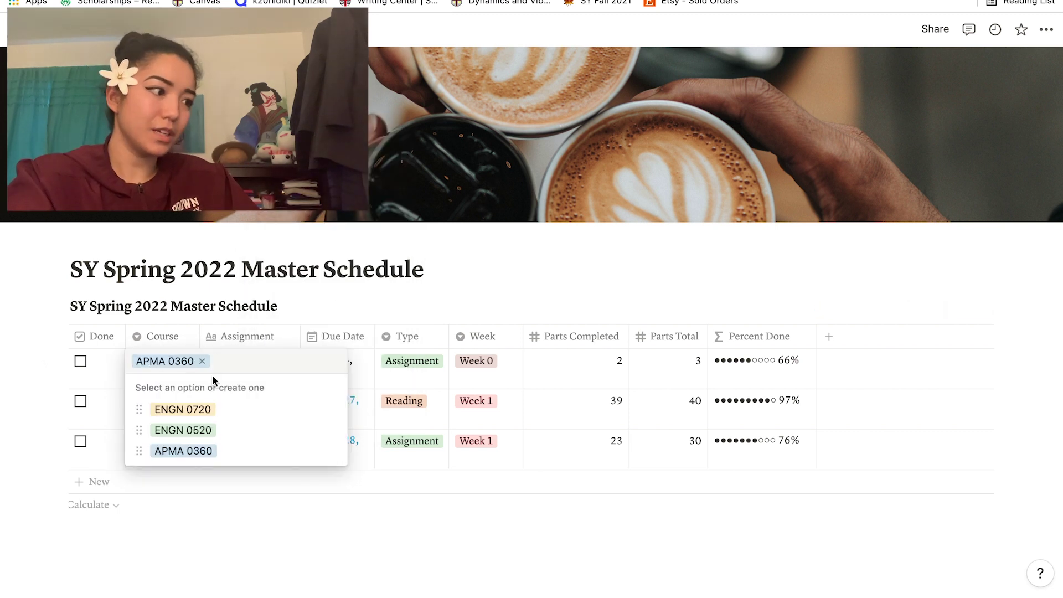
{"action": "left_click", "coordinate": [202, 361]}
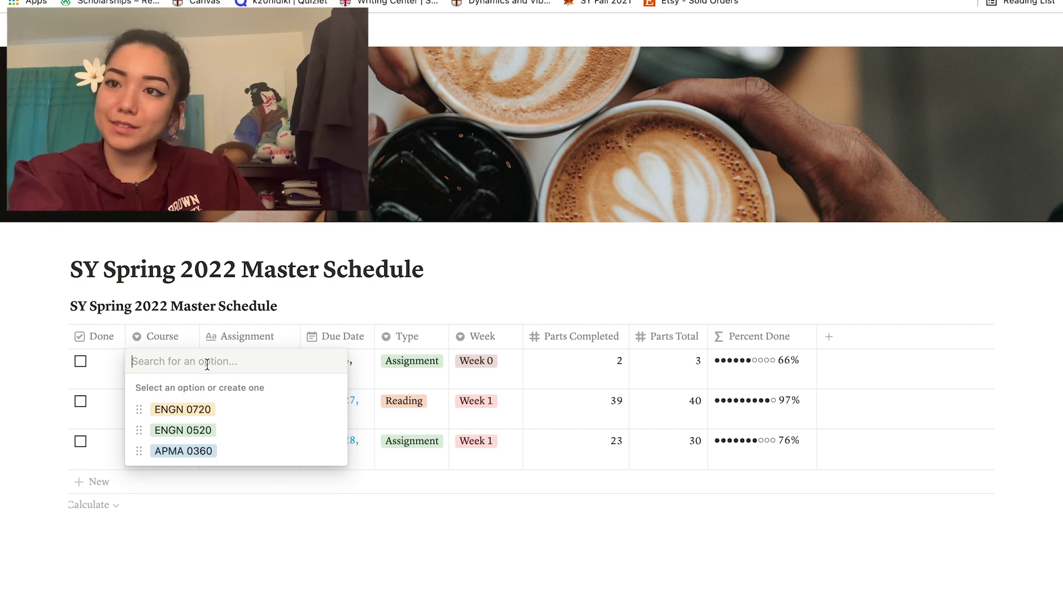
{"action": "type", "text": "HIAA"}
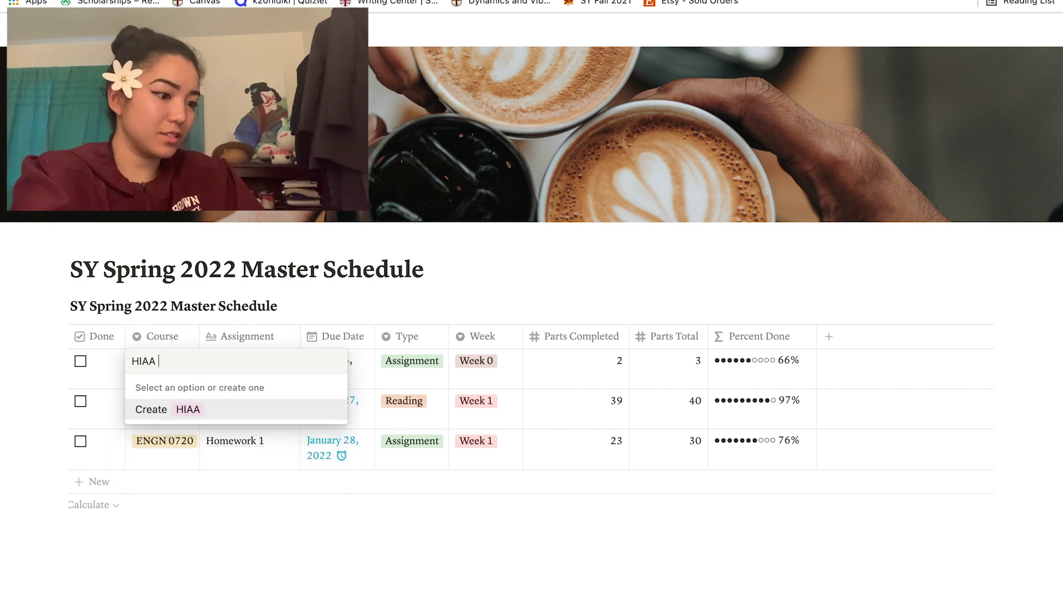
{"action": "type", "text": " 0860"}
{"action": "key", "text": "Return"}
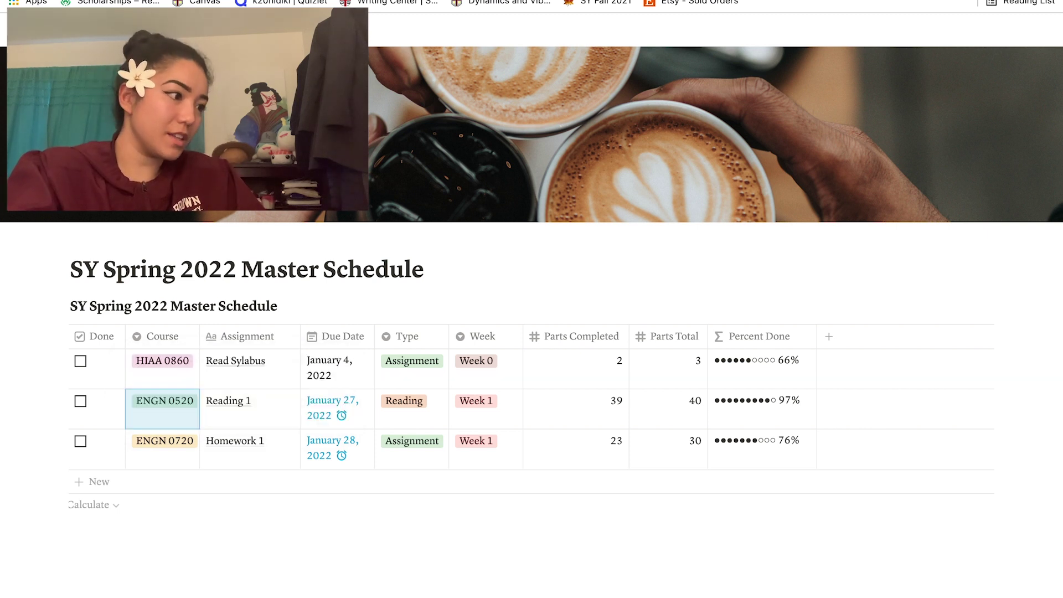
{"action": "left_click", "coordinate": [157, 357]}
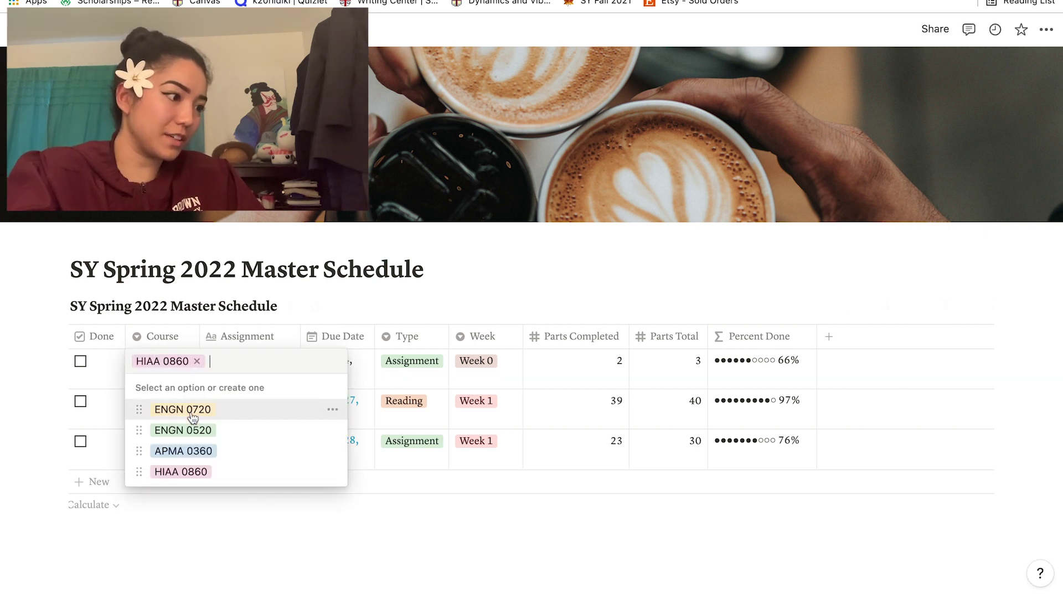
{"action": "left_click", "coordinate": [333, 471]}
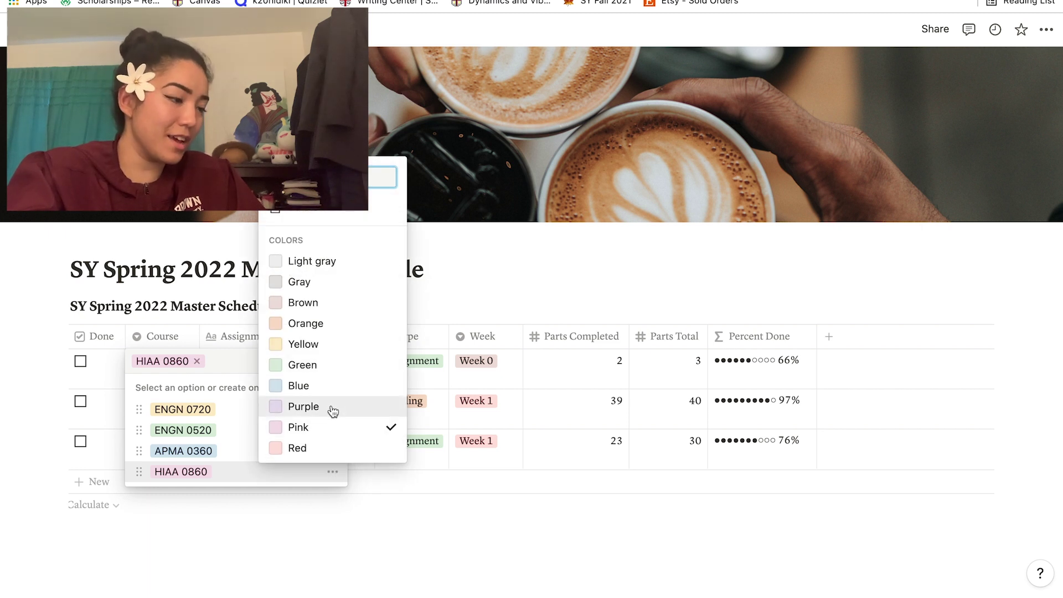
{"action": "left_click", "coordinate": [333, 410]}
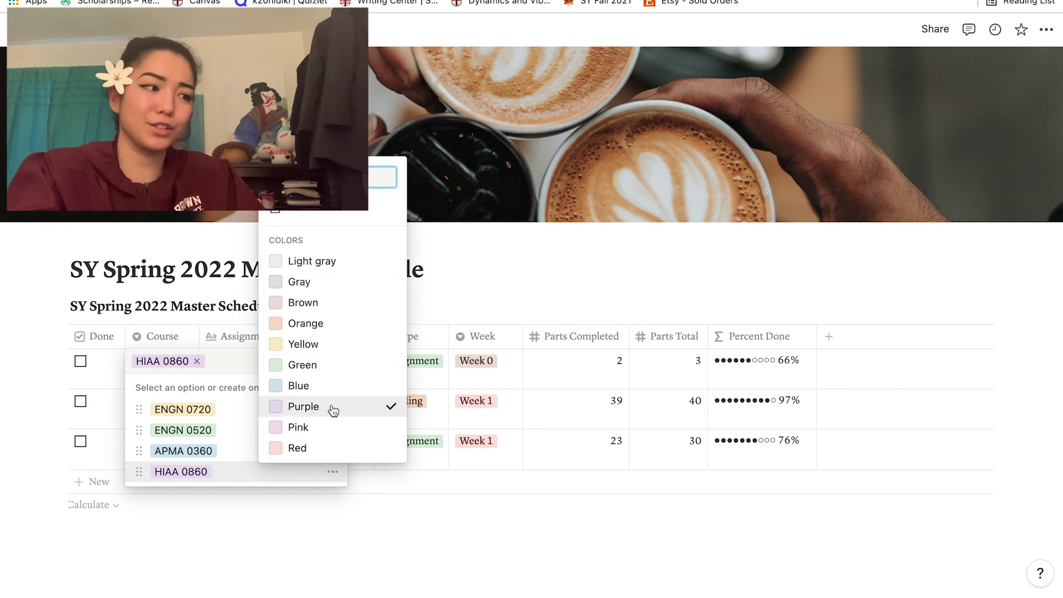
{"action": "left_click", "coordinate": [343, 533]}
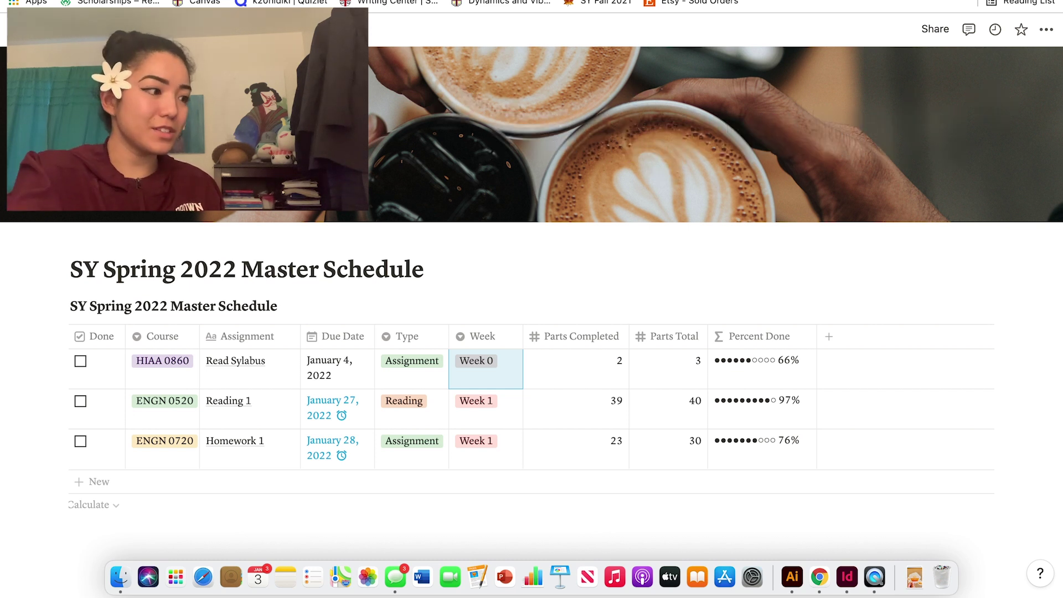
Add a Homework 2 row for APMA 0360, due January 14, 2022, with a one-day-before reminder.
{"action": "left_click", "coordinate": [89, 481]}
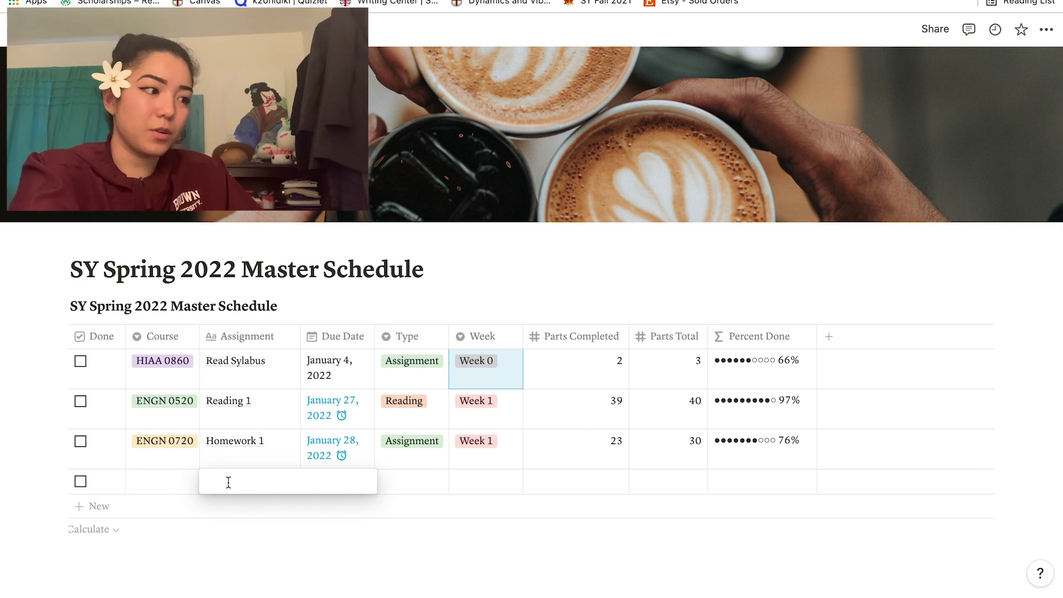
{"action": "type", "text": "Homework 2"}
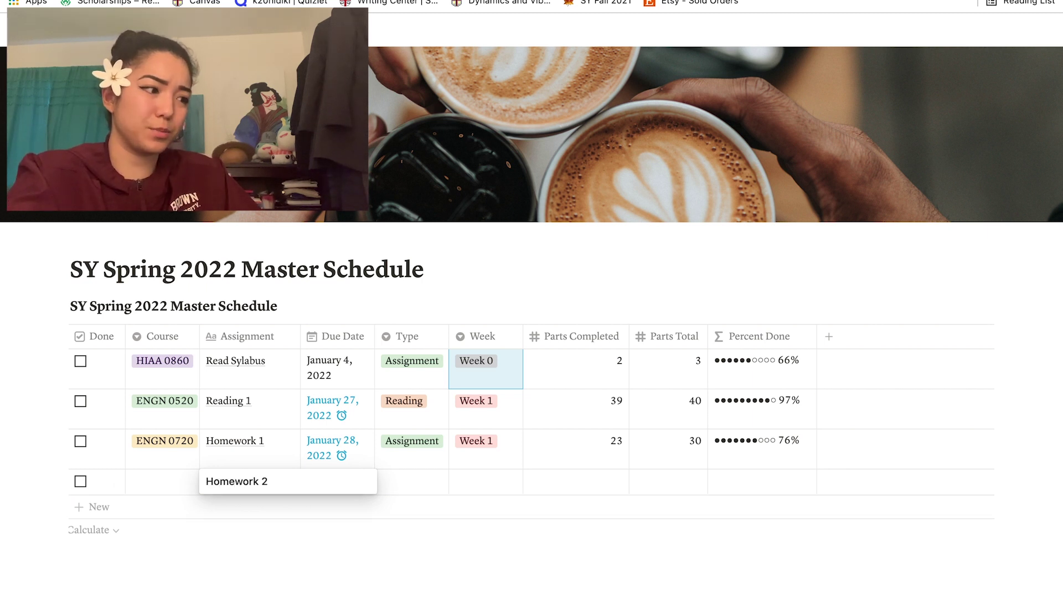
{"action": "key", "text": "Return"}
{"action": "left_click", "coordinate": [171, 484]}
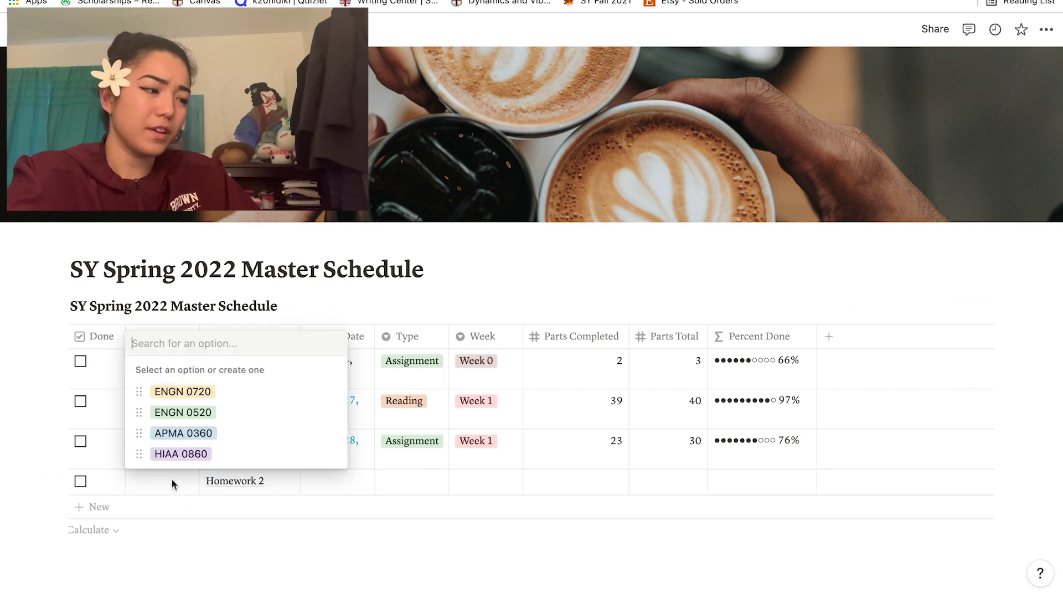
{"action": "left_click", "coordinate": [198, 437]}
{"action": "left_click", "coordinate": [344, 486]}
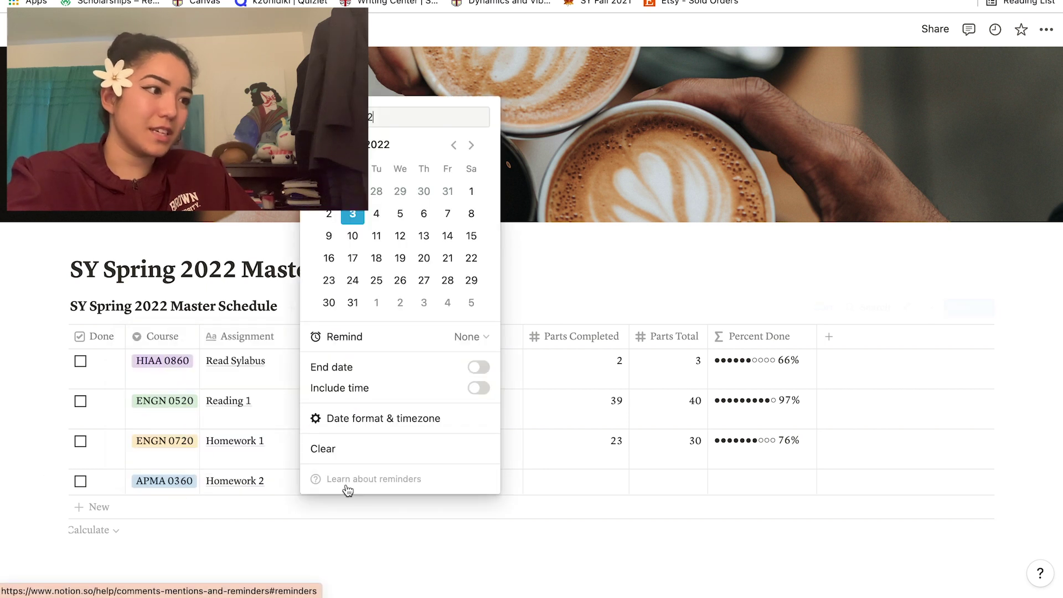
{"action": "left_click", "coordinate": [446, 236]}
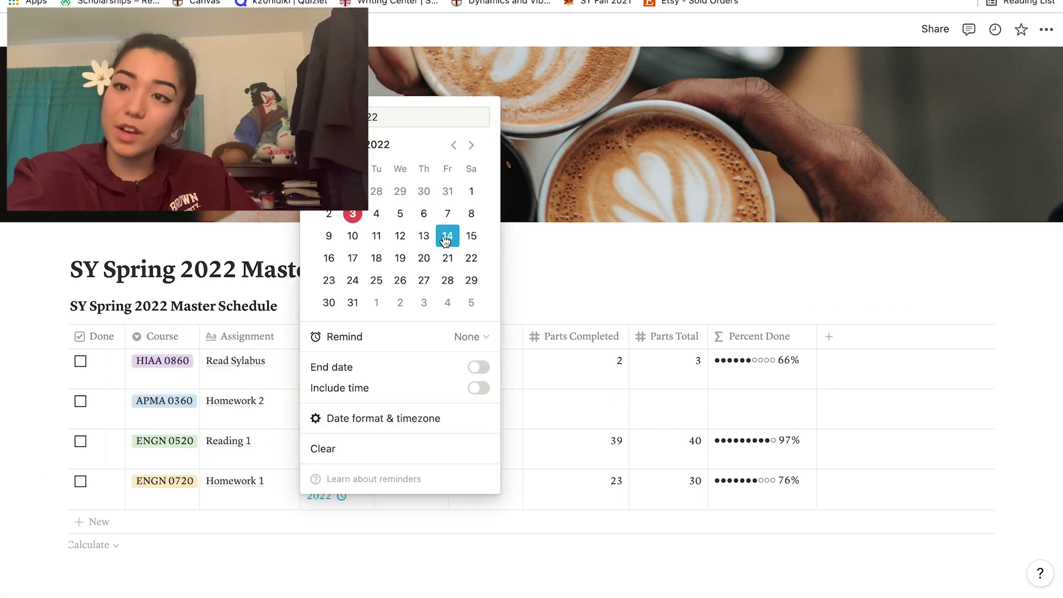
{"action": "left_click", "coordinate": [469, 336]}
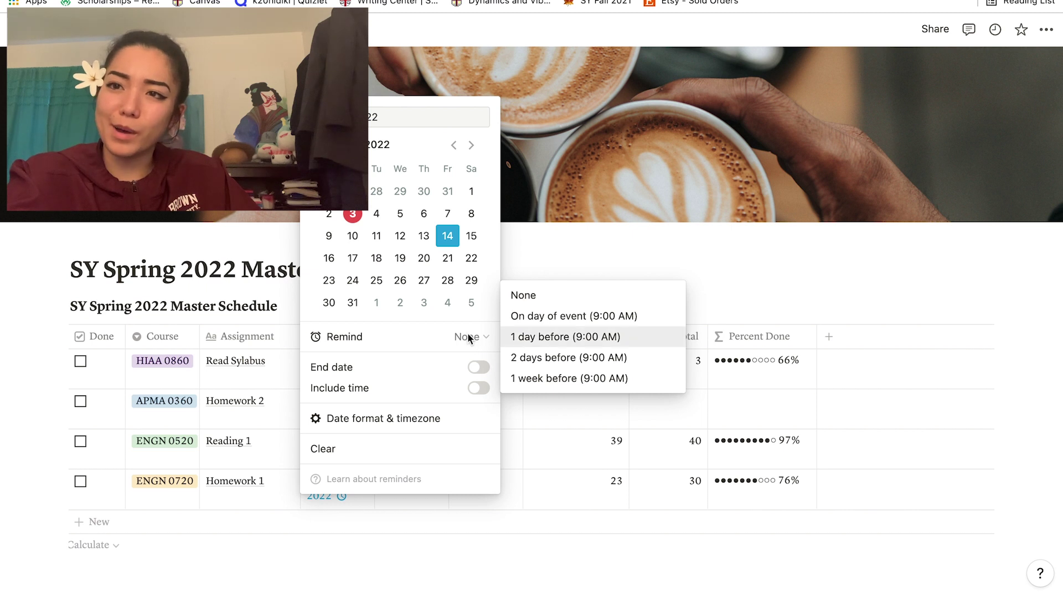
{"action": "left_click", "coordinate": [513, 336]}
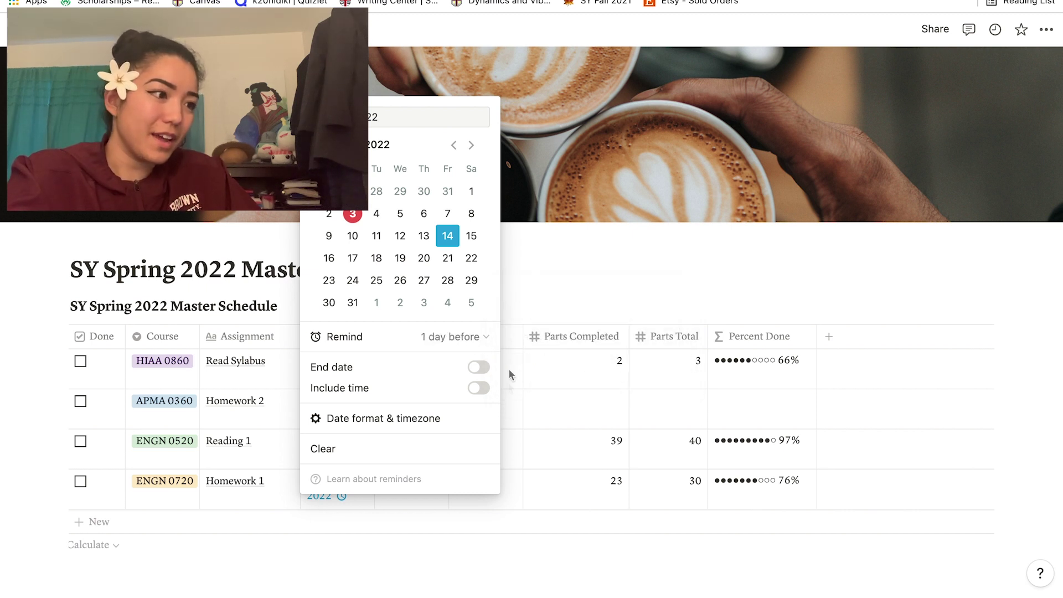
{"action": "left_click", "coordinate": [543, 386]}
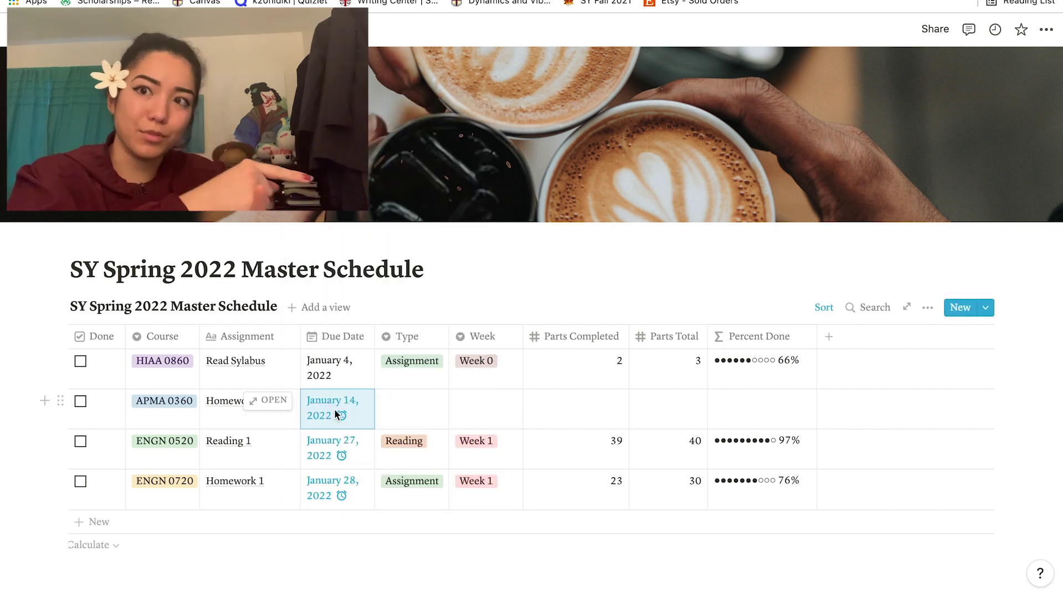
Set Homework 2 to type Assignment, Week 0, with 2 of 6 parts completed.
{"action": "left_click", "coordinate": [409, 408]}
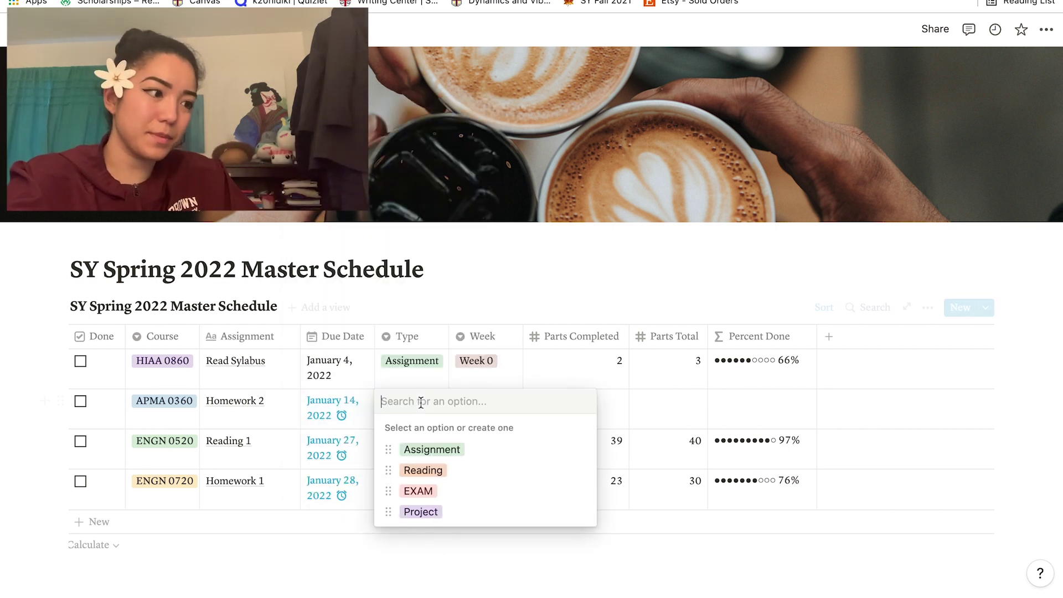
{"action": "left_click", "coordinate": [426, 447]}
{"action": "left_click", "coordinate": [479, 408]}
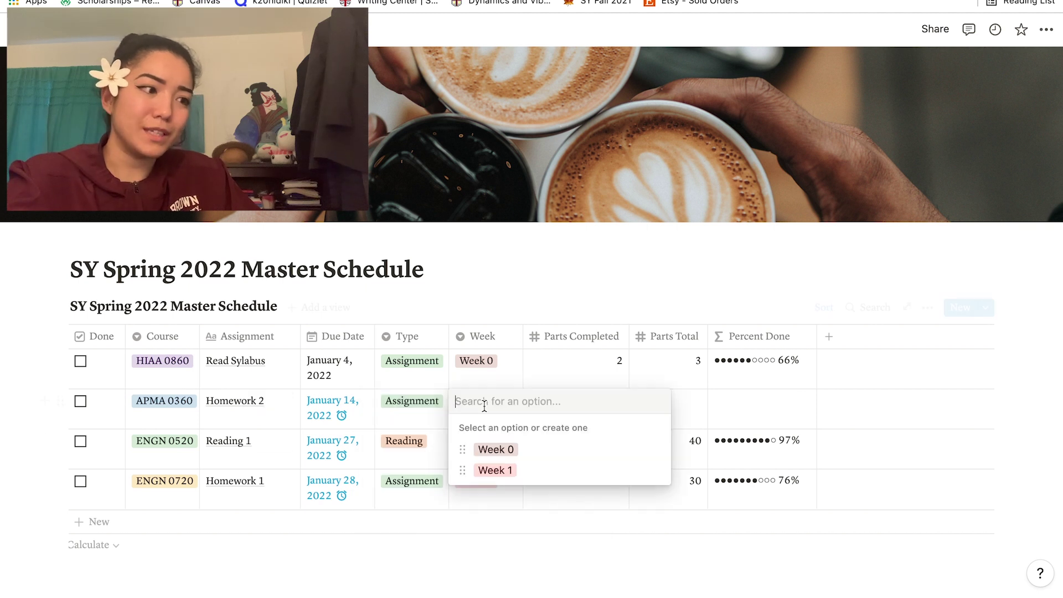
{"action": "left_click", "coordinate": [491, 448]}
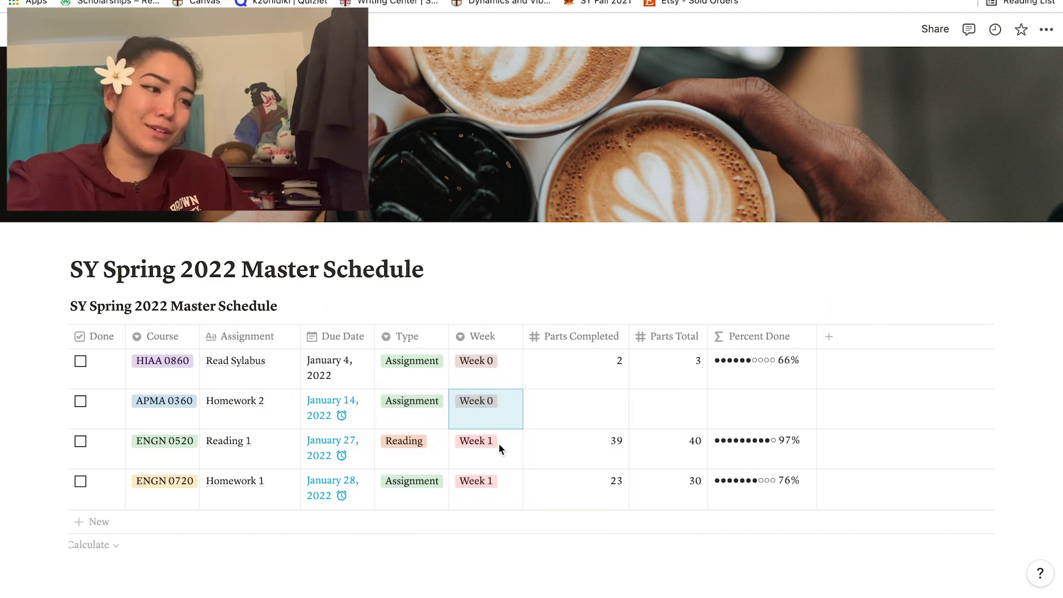
{"action": "left_click", "coordinate": [691, 409]}
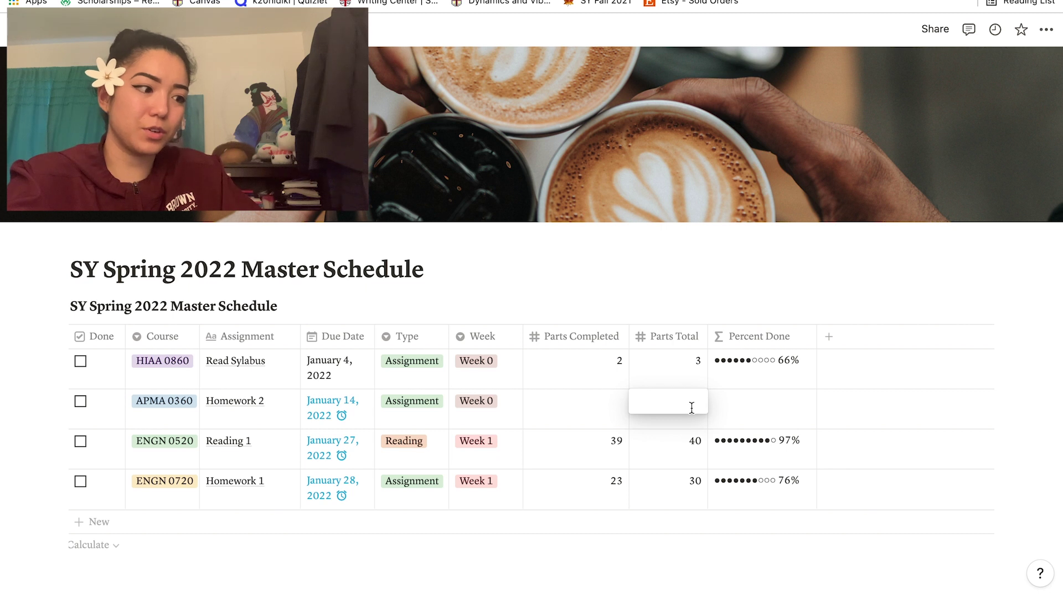
{"action": "key", "text": "Return"}
{"action": "left_click", "coordinate": [588, 410]}
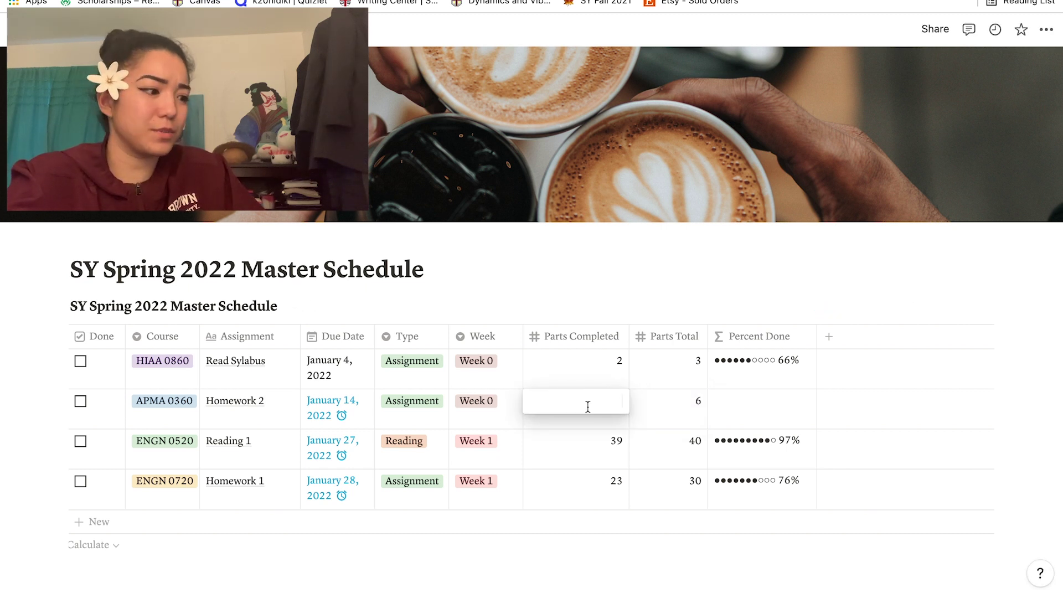
{"action": "type", "text": "2"}
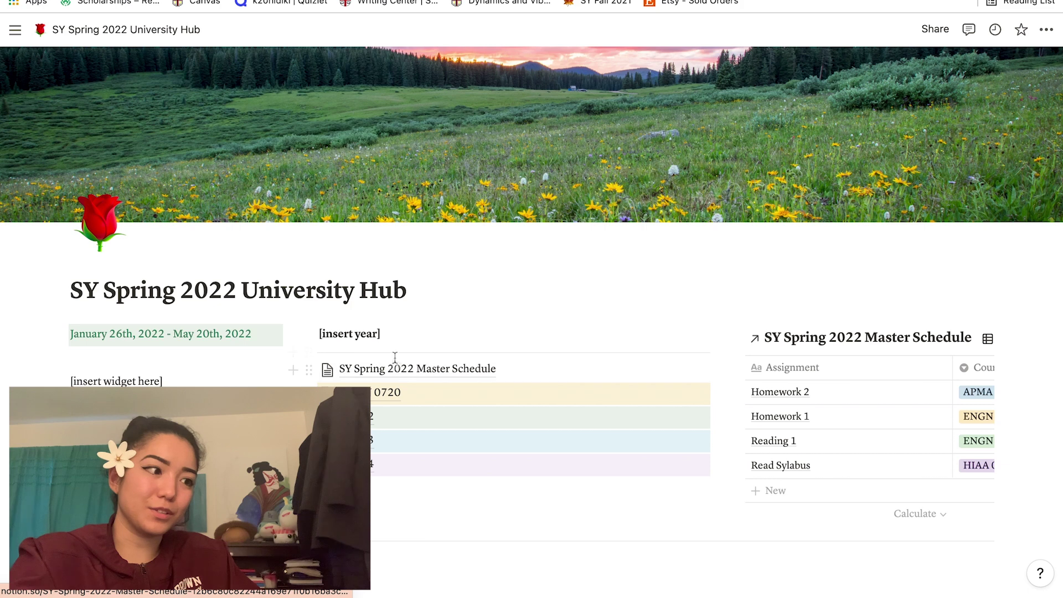
Switch the hub's SY Spring 2022 Master Schedule view from table to Gallery cards.
{"action": "scroll", "coordinate": [406, 368], "scroll_direction": "down", "scroll_amount": 1}
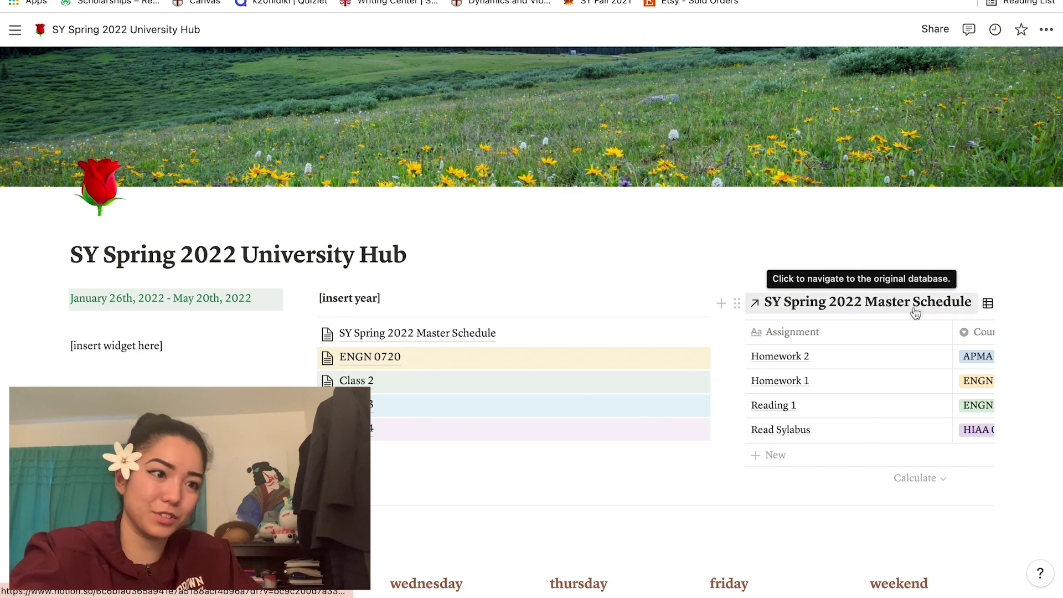
{"action": "left_click", "coordinate": [988, 304]}
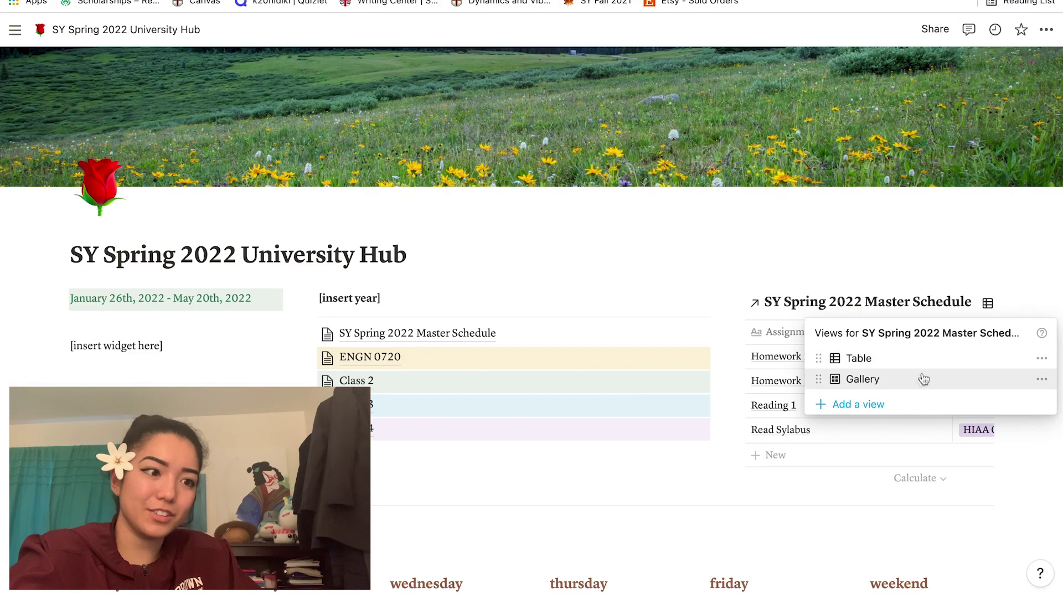
{"action": "left_click", "coordinate": [842, 320]}
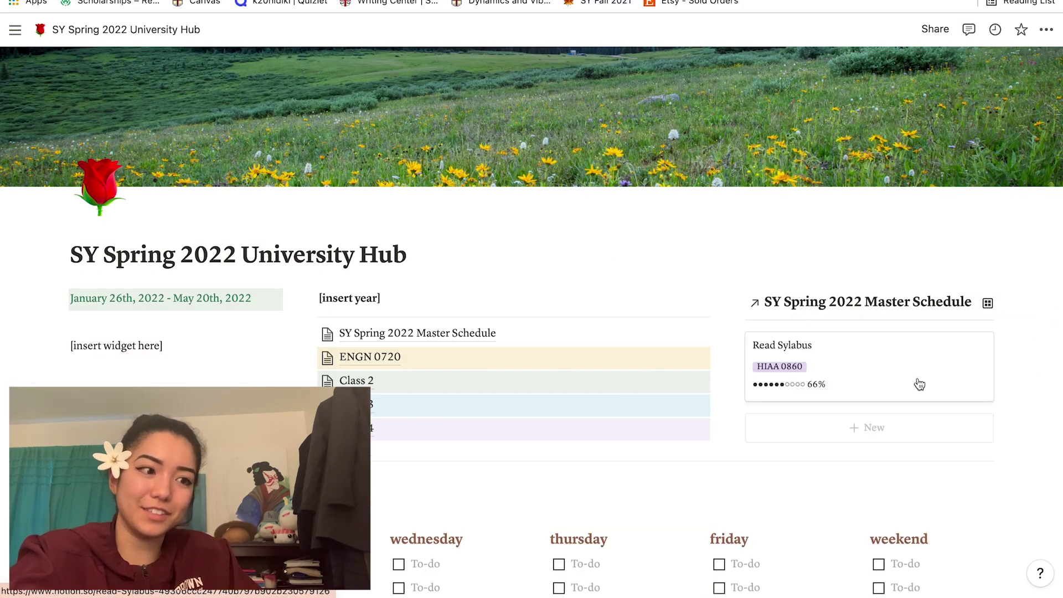
{"action": "left_click", "coordinate": [891, 302]}
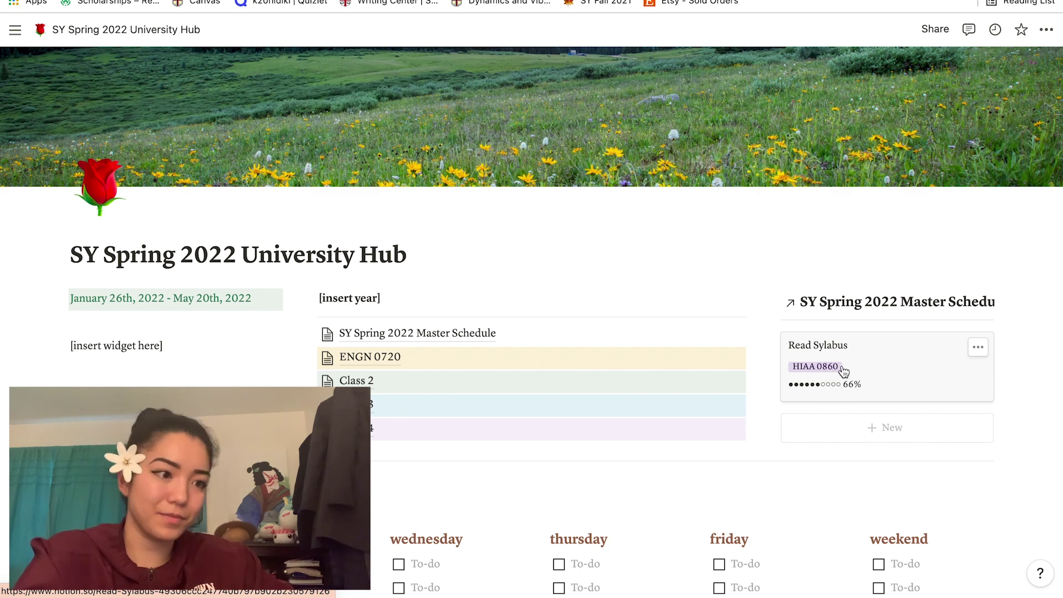
Open the ENGN 0720 Thermodynamics course page and scroll down to its To Do table.
{"action": "scroll", "coordinate": [851, 384], "scroll_direction": "down", "scroll_amount": 1}
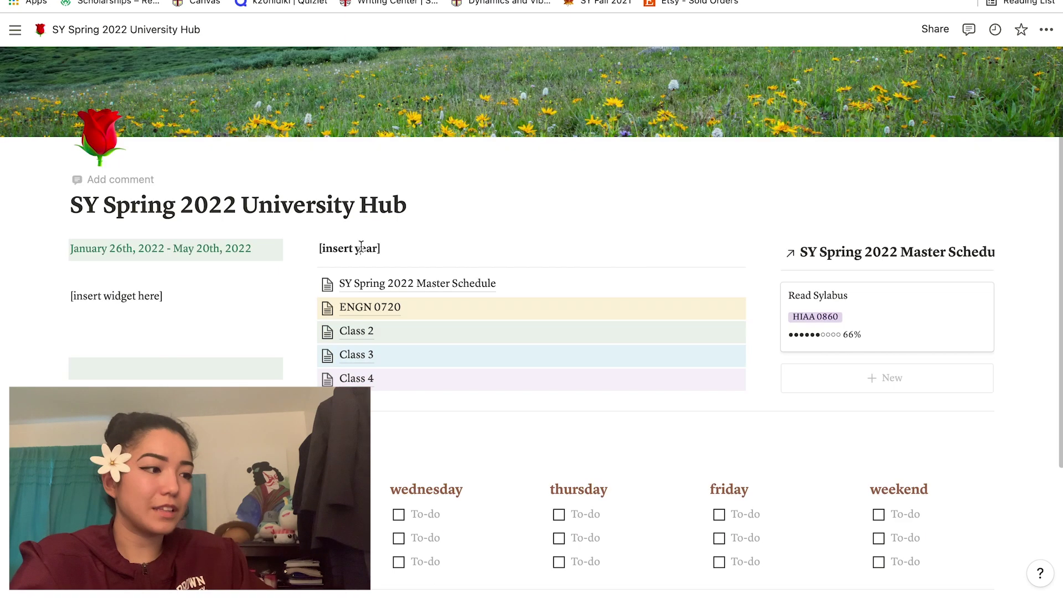
{"action": "left_click", "coordinate": [360, 338]}
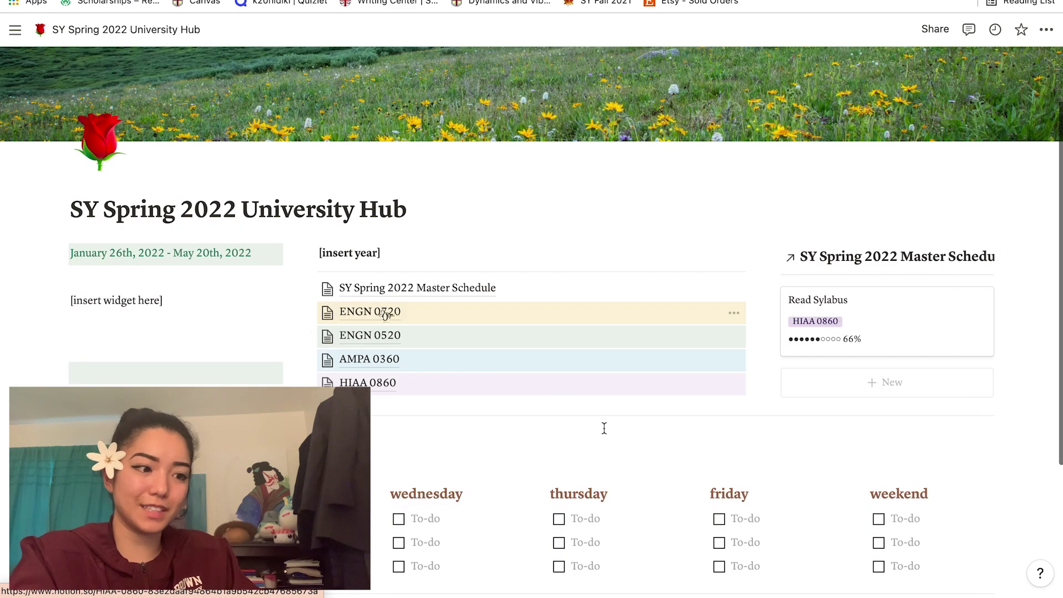
{"action": "left_click", "coordinate": [385, 313]}
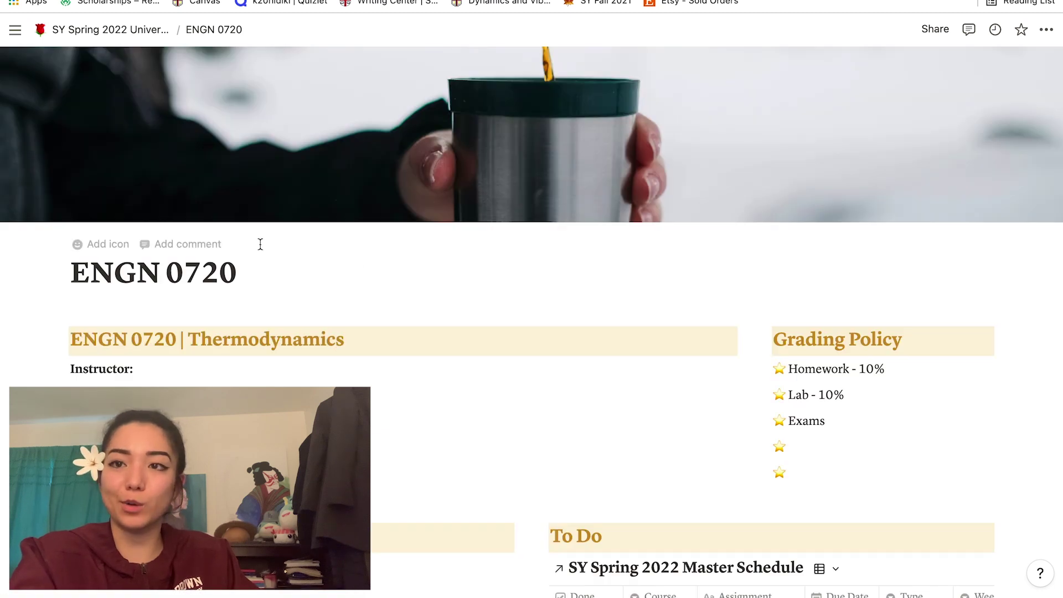
{"action": "scroll", "coordinate": [260, 245], "scroll_direction": "down", "scroll_amount": 6}
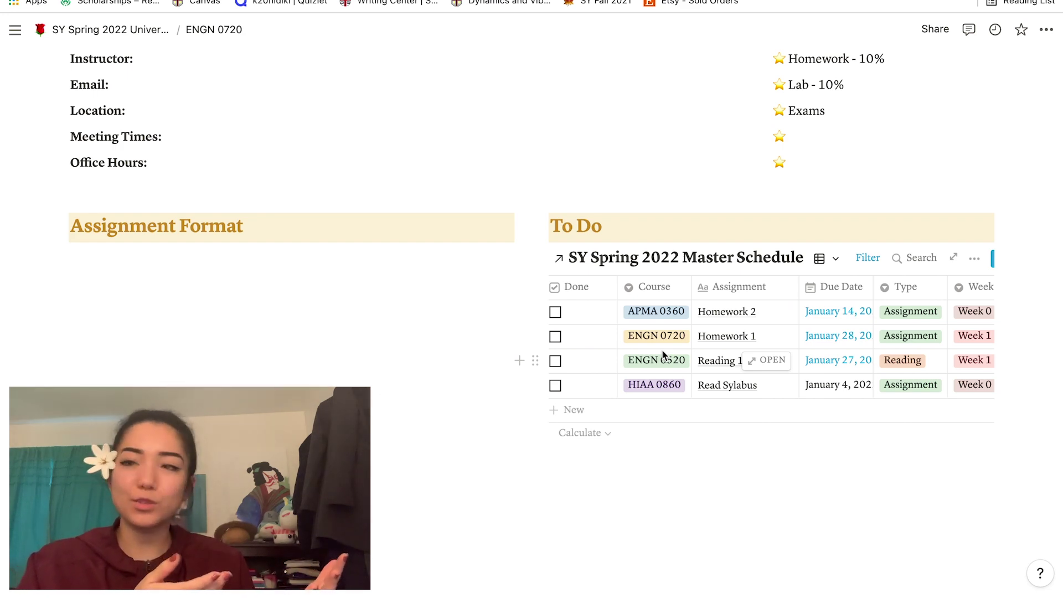
{"action": "scroll", "coordinate": [647, 294], "scroll_direction": "up", "scroll_amount": 3}
{"action": "scroll", "coordinate": [647, 295], "scroll_direction": "down", "scroll_amount": 2}
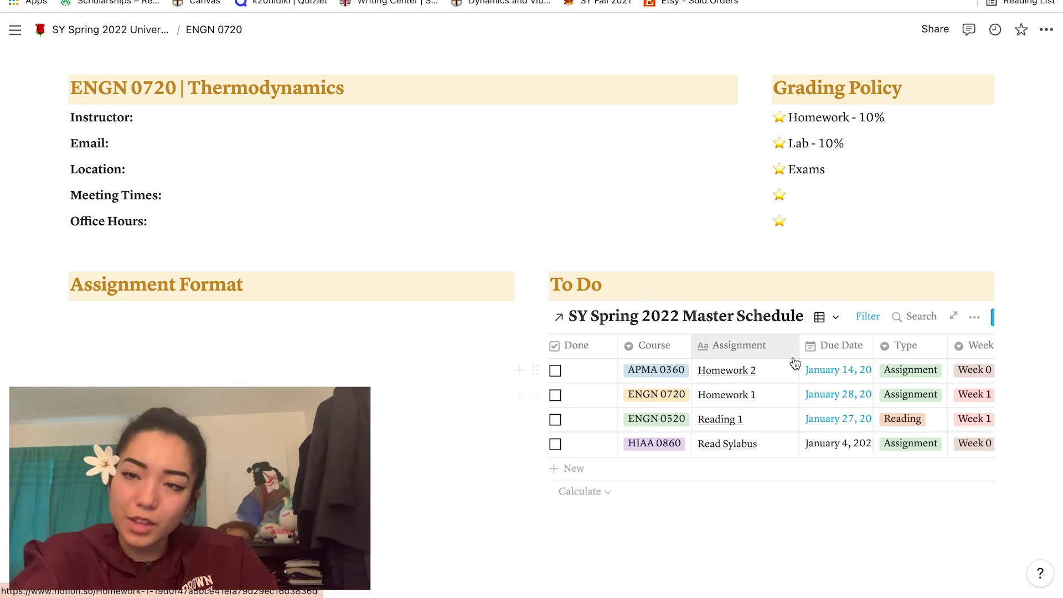
Show the To Do database as gallery cards filtered by a Course is ENGN 0720 filter group.
{"action": "left_click", "coordinate": [828, 317]}
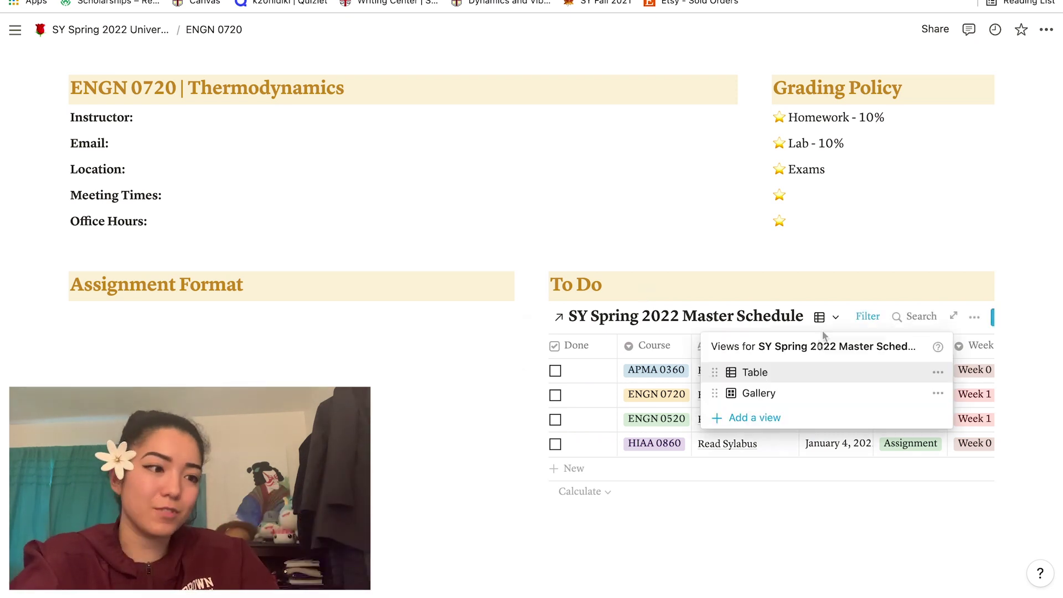
{"action": "left_click", "coordinate": [791, 392]}
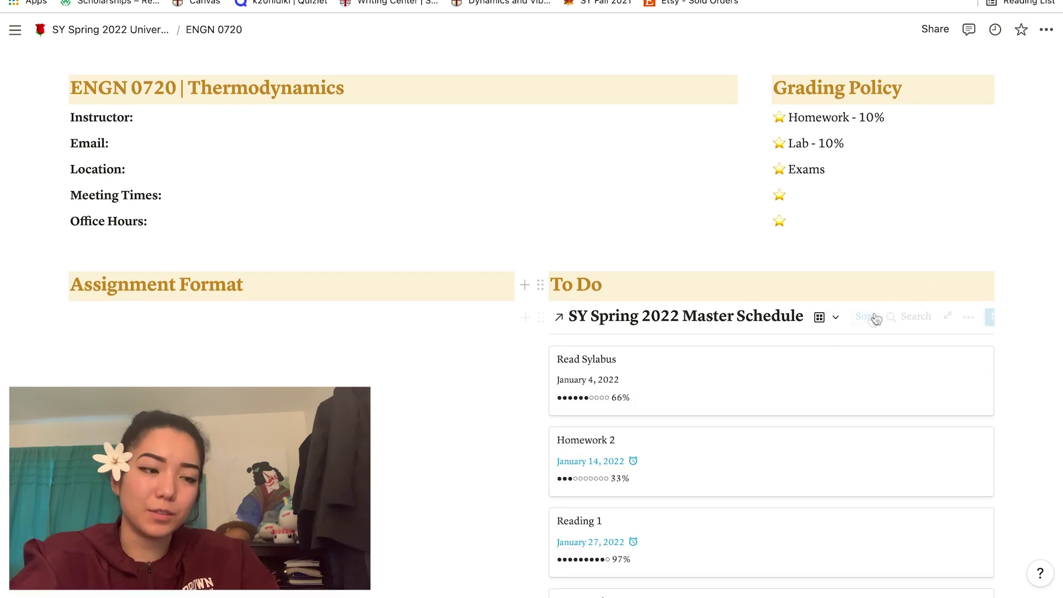
{"action": "left_click", "coordinate": [968, 319]}
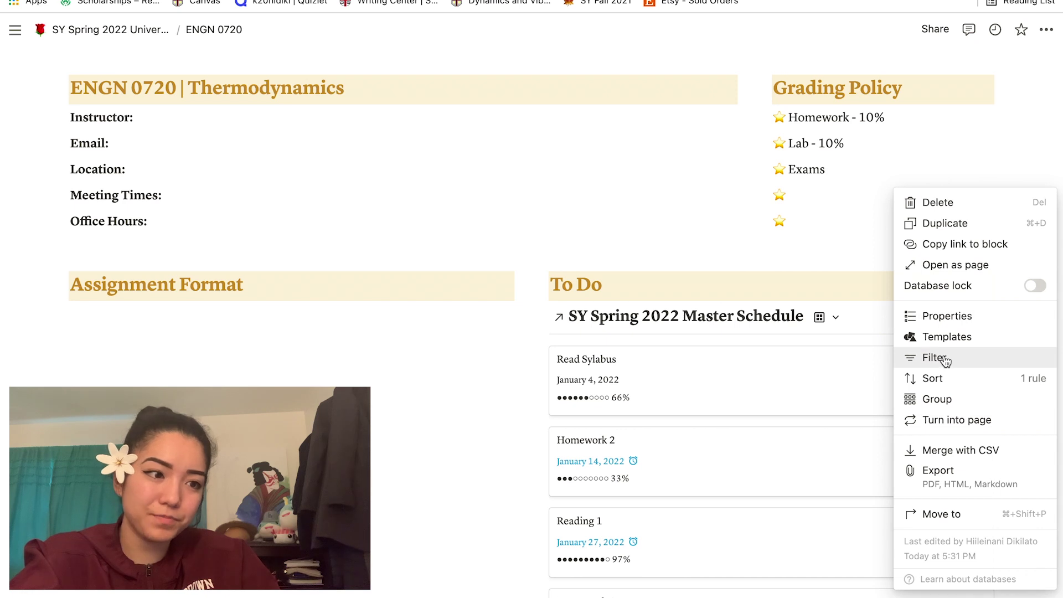
{"action": "left_click", "coordinate": [944, 357]}
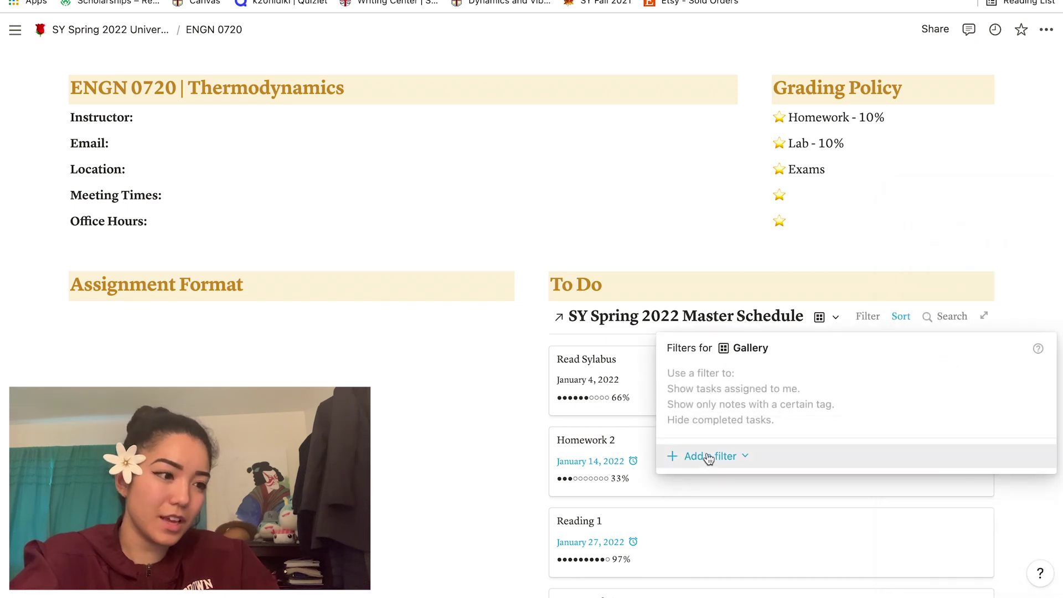
{"action": "left_click", "coordinate": [670, 461]}
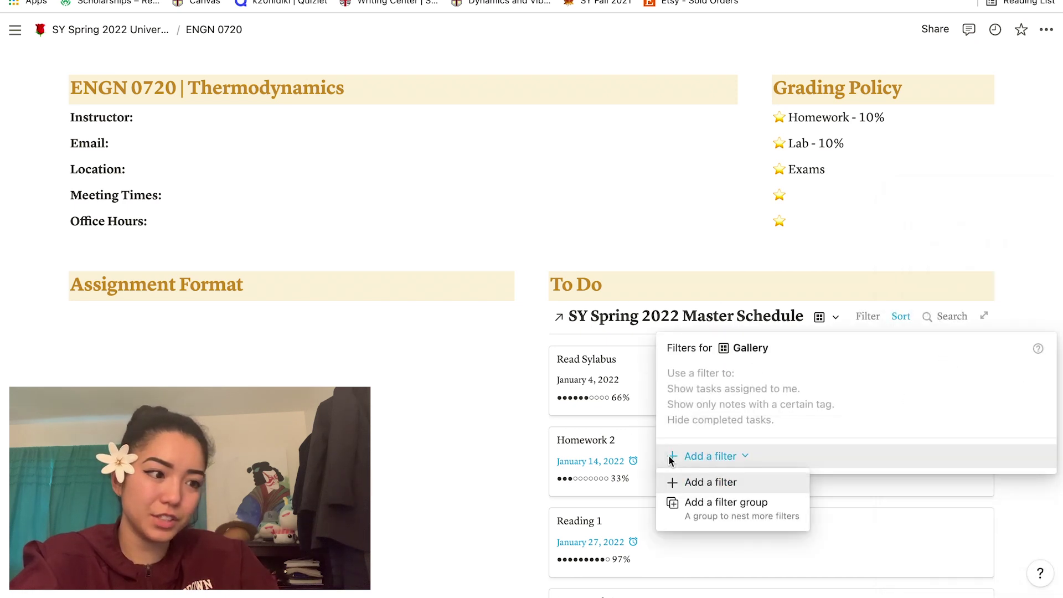
{"action": "left_click", "coordinate": [693, 503]}
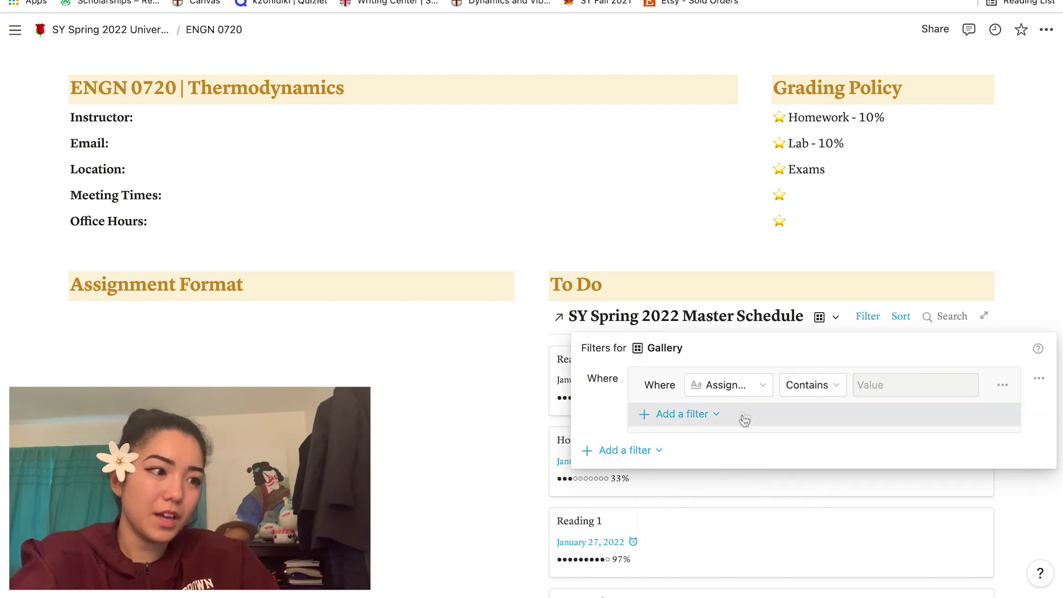
{"action": "left_click", "coordinate": [746, 384]}
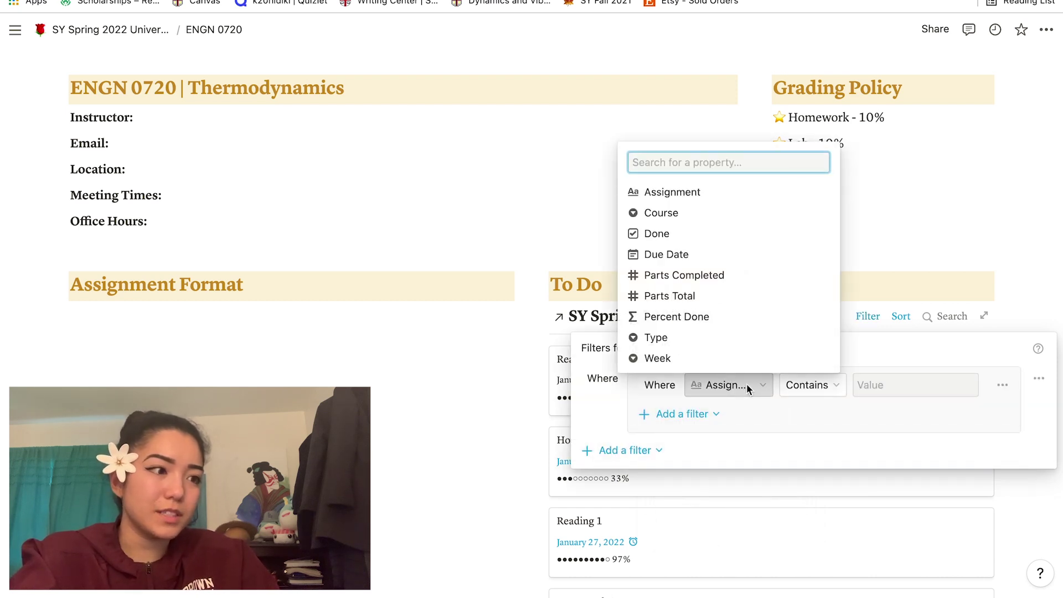
{"action": "left_click", "coordinate": [703, 217]}
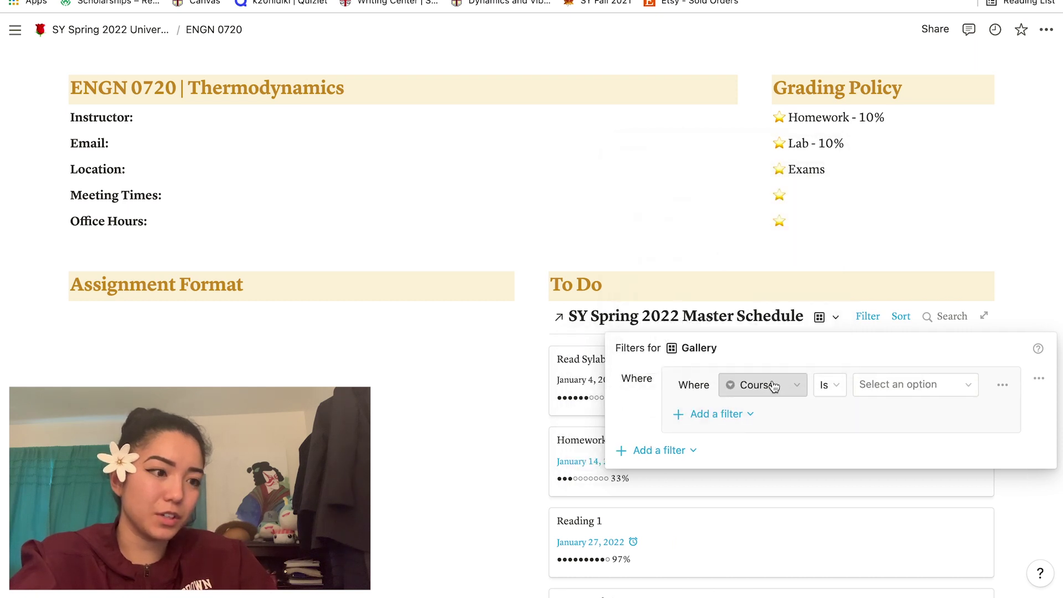
{"action": "left_click", "coordinate": [894, 385]}
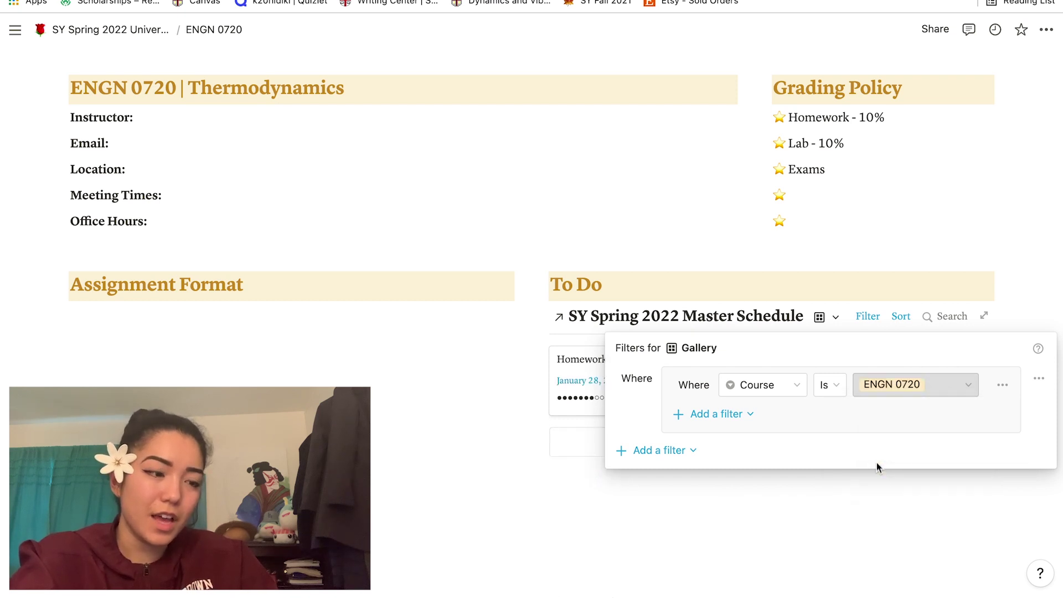
{"action": "left_click", "coordinate": [899, 530]}
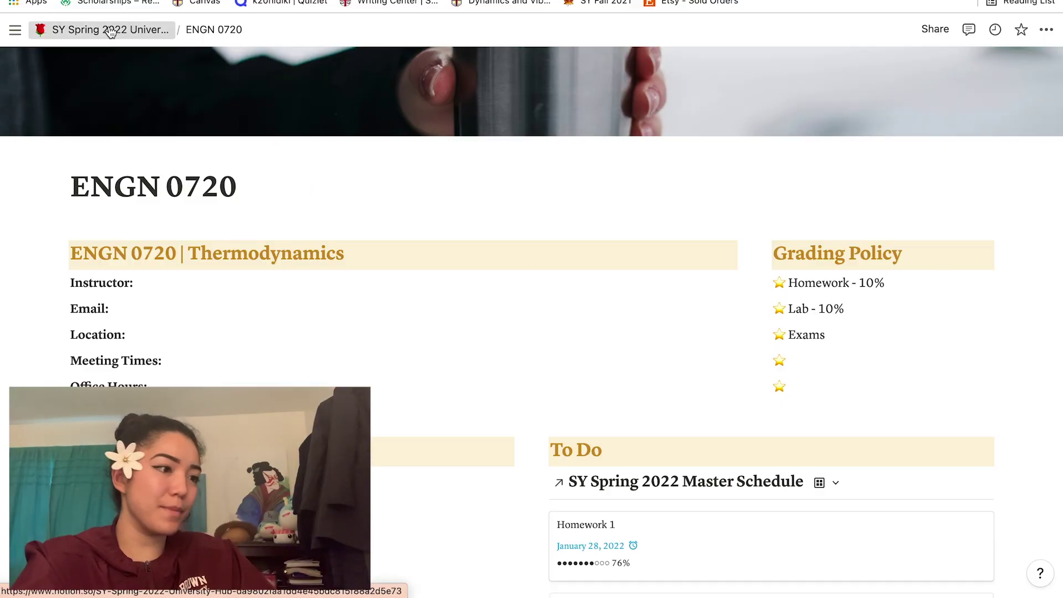
Add 'APMA HOMWORK DUE!' under Friday and color it blue.
{"action": "scroll", "coordinate": [178, 382], "scroll_direction": "down", "scroll_amount": 2}
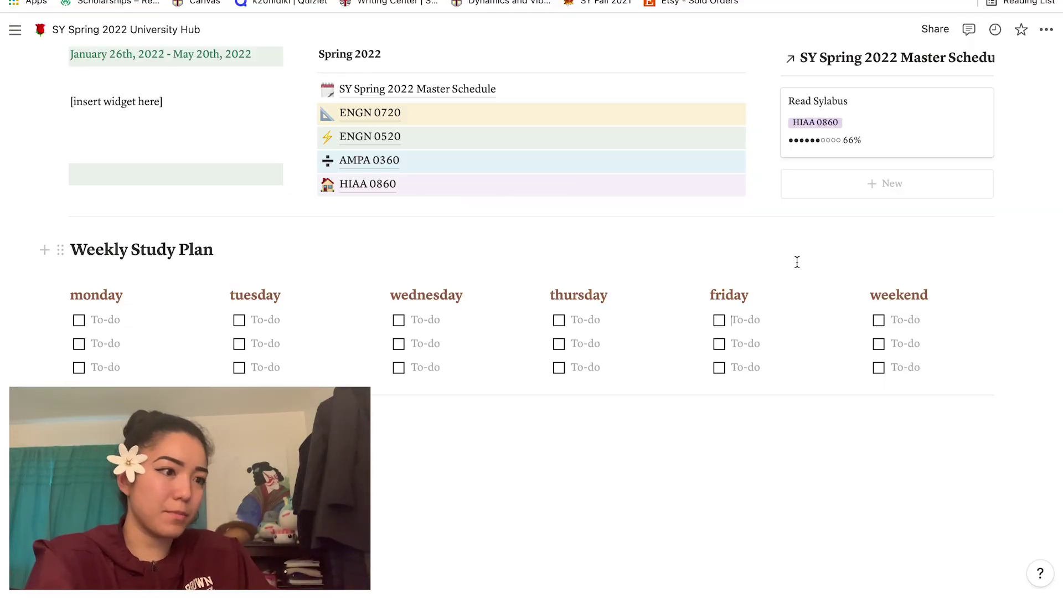
{"action": "type", "text": "APMA HO"}
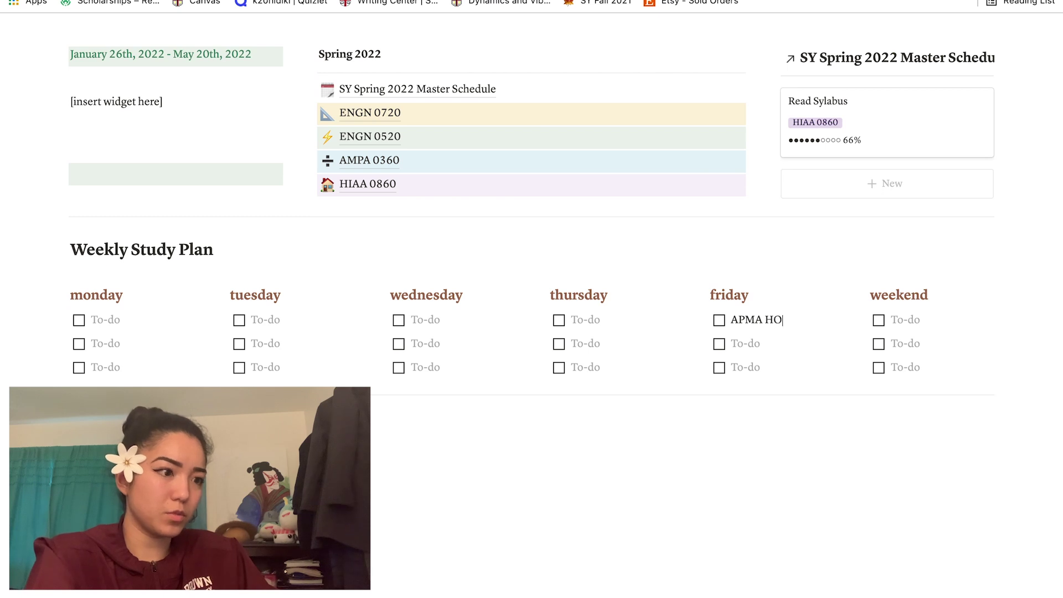
{"action": "type", "text": "MWORK DUE!"}
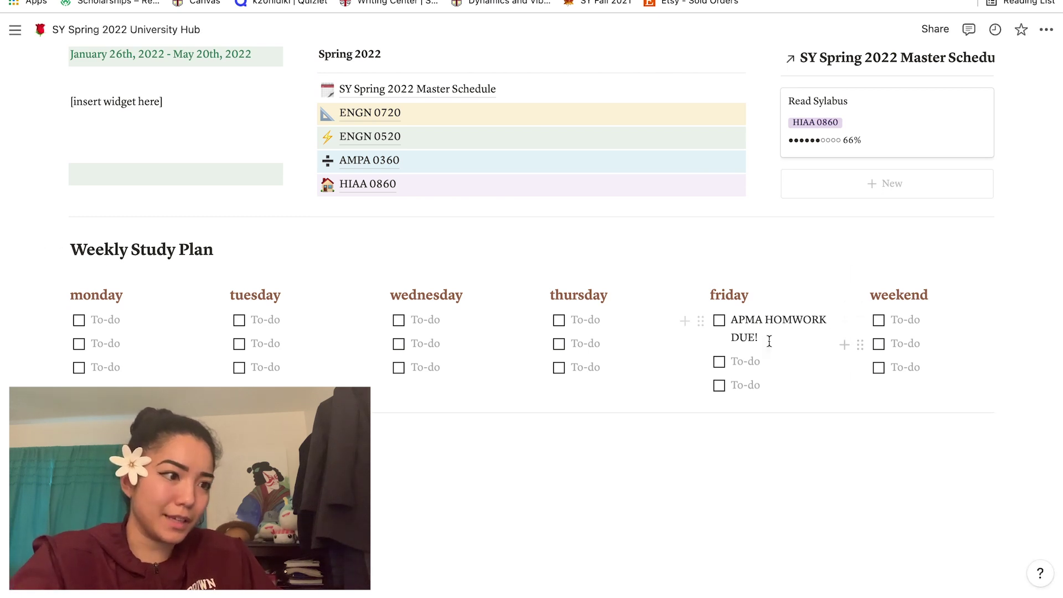
{"action": "left_click", "coordinate": [703, 320]}
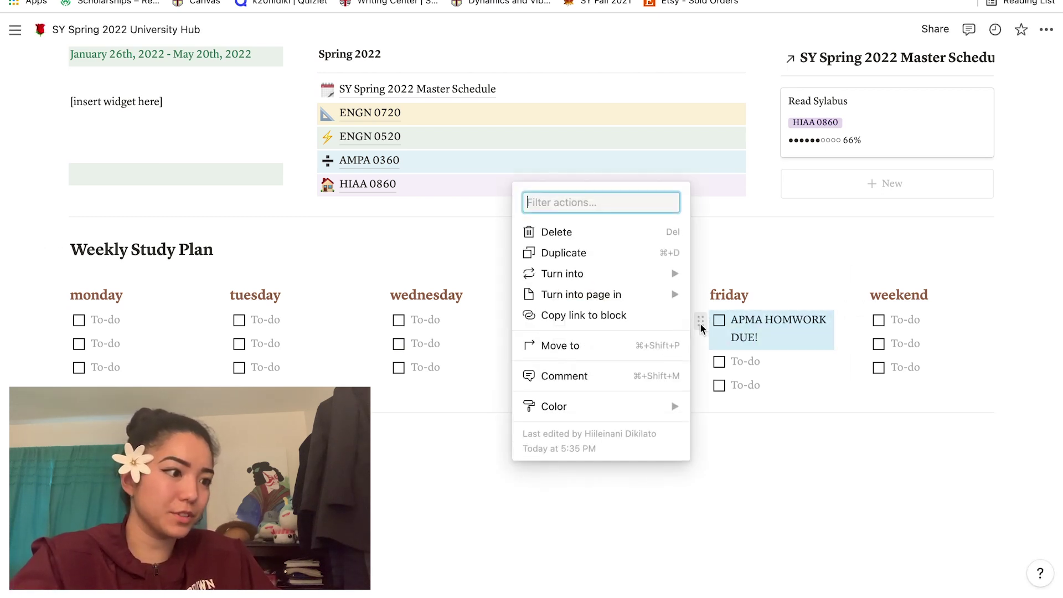
{"action": "mouse_move", "coordinate": [620, 404]}
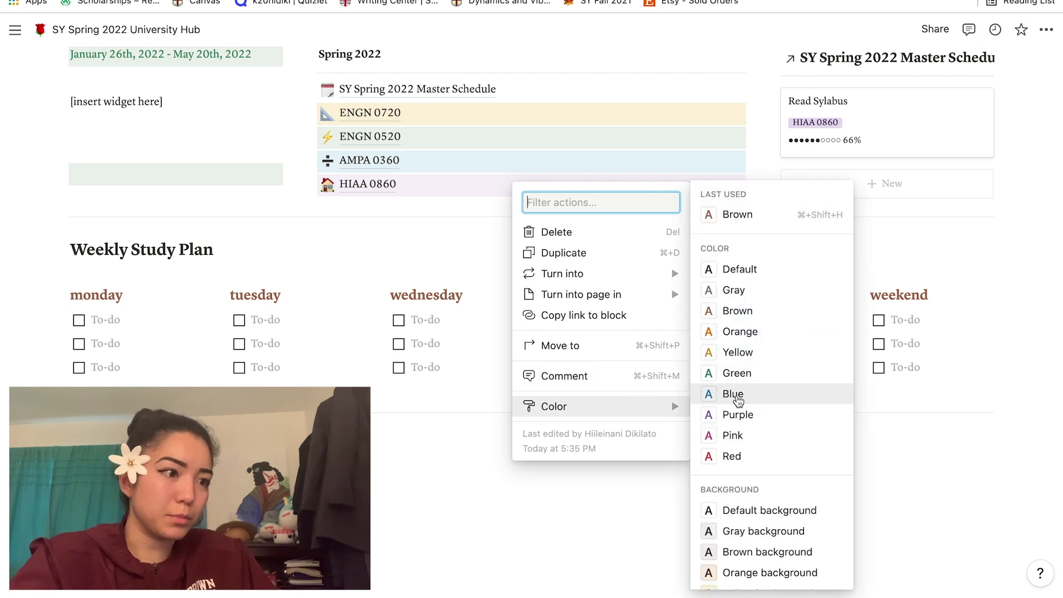
{"action": "left_click", "coordinate": [737, 396]}
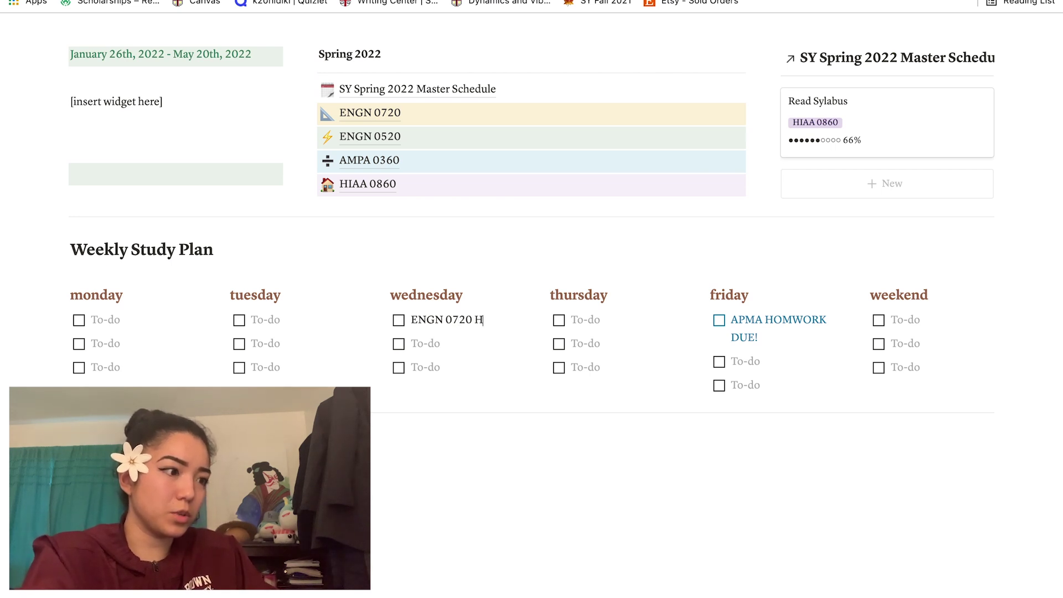
Add Wednesday's ENGN 0720 homework-due to-do in yellow and start Monday's first to-do with 'Sta'.
{"action": "type", "text": "OMEOWRK DUE"}
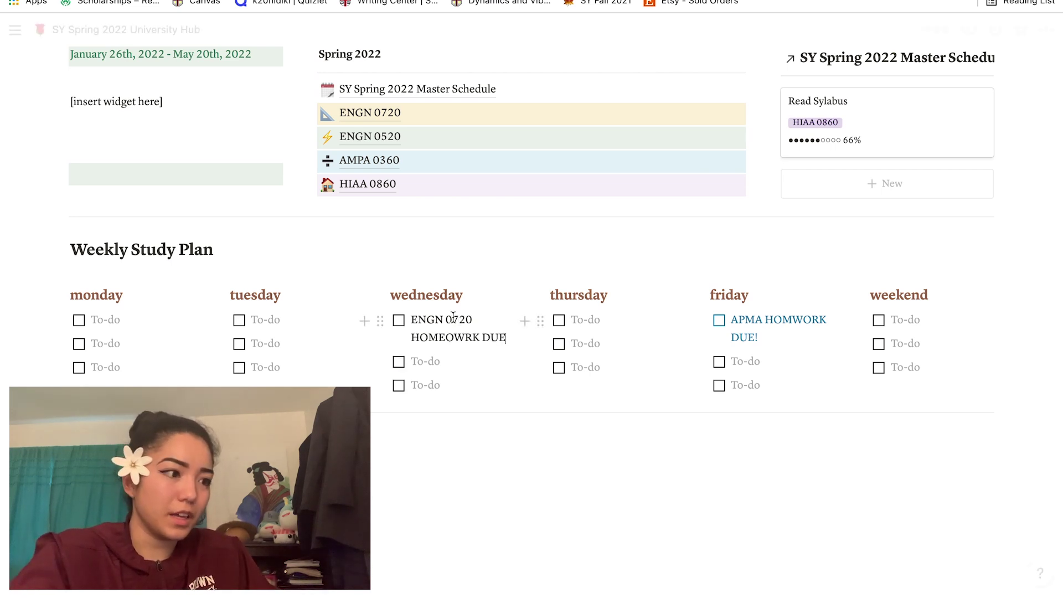
{"action": "type", "text": "/yellow"}
{"action": "key", "text": "Return"}
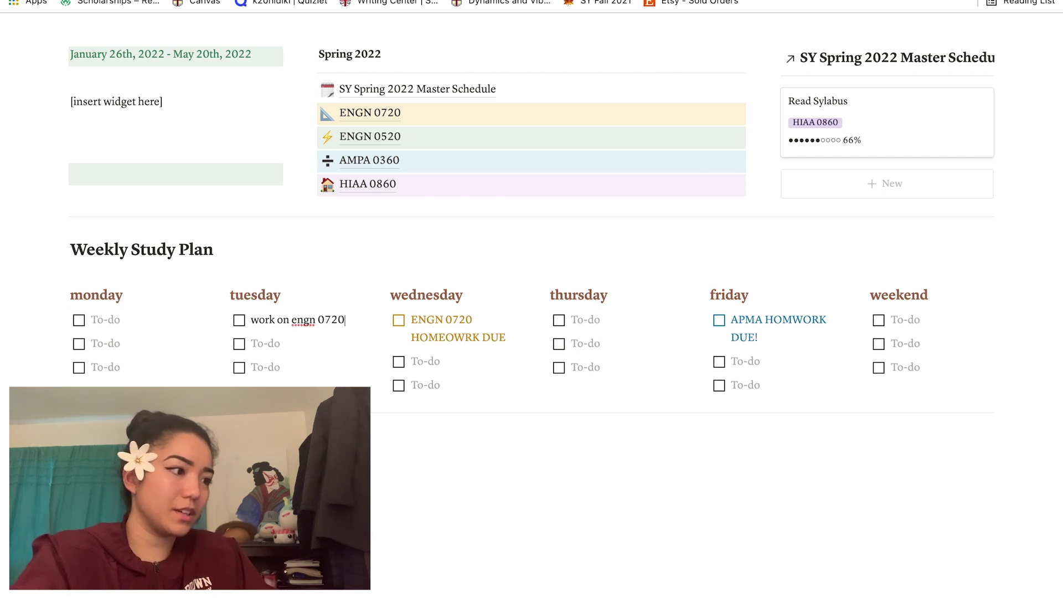
{"action": "left_click", "coordinate": [175, 319]}
{"action": "type", "text": "Start ENGN 0720"}
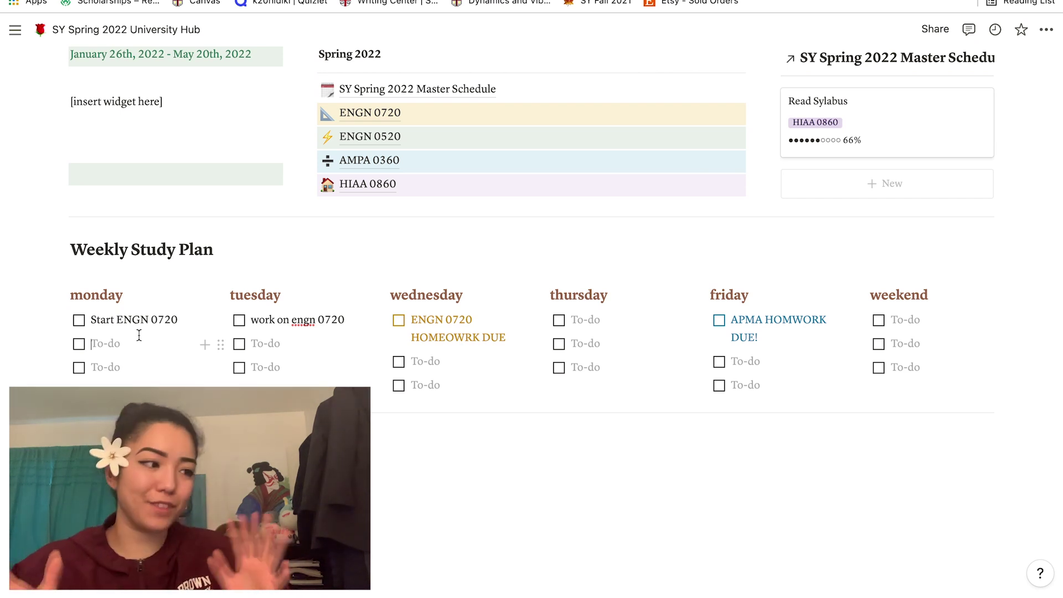
{"action": "scroll", "coordinate": [204, 255], "scroll_direction": "up", "scroll_amount": 5}
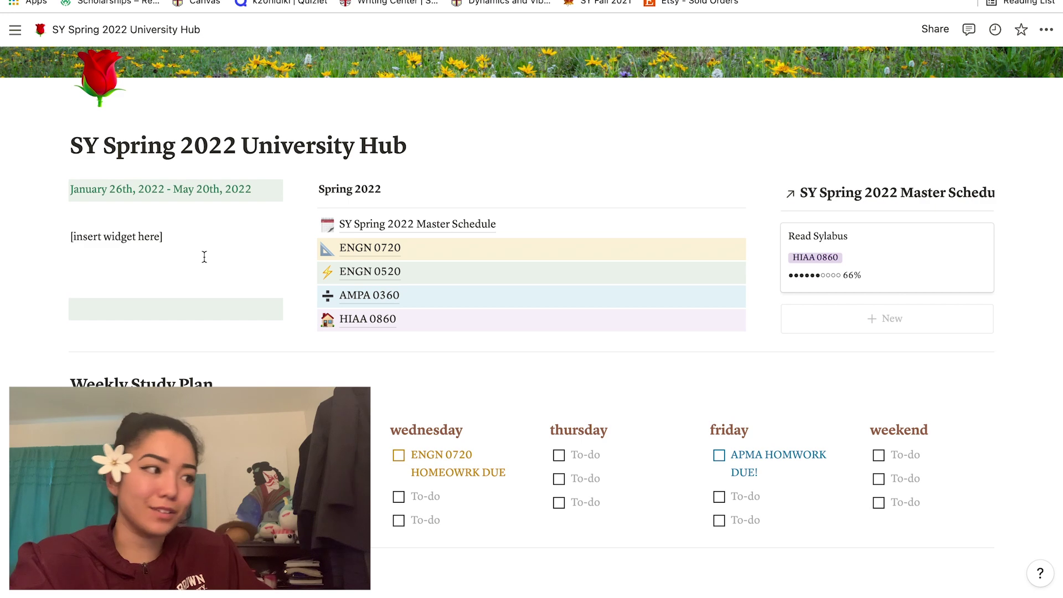
Select the [insert widget here] placeholder text on the hub page.
{"action": "left_click_drag", "start_coordinate": [163, 238], "coordinate": [71, 240]}
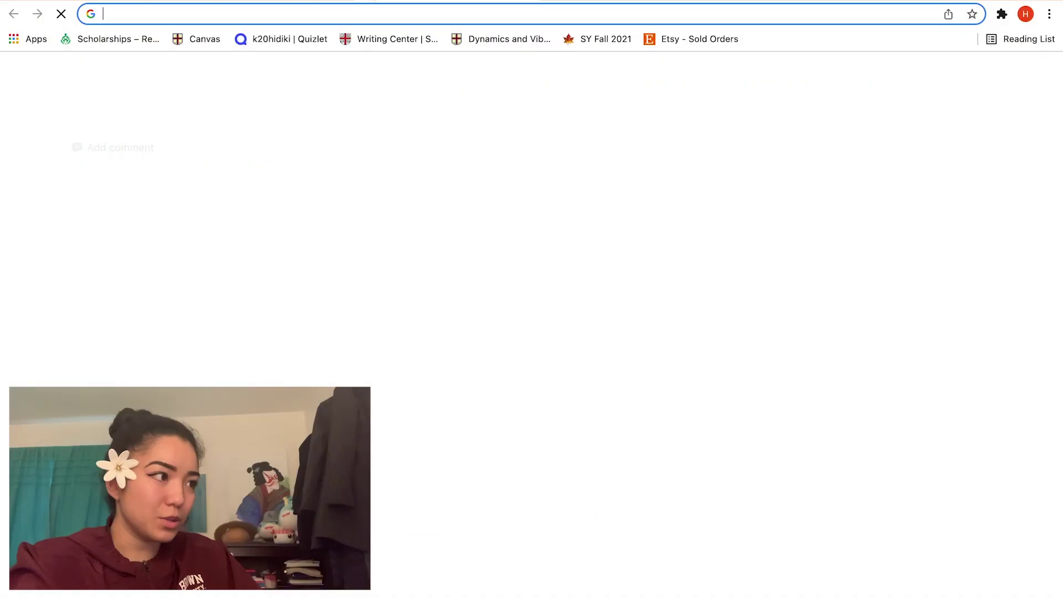
Go to Indify's My Widgets page and create a new widget from the Countdown card in Explore Widgets.
{"action": "type", "text": "indify"}
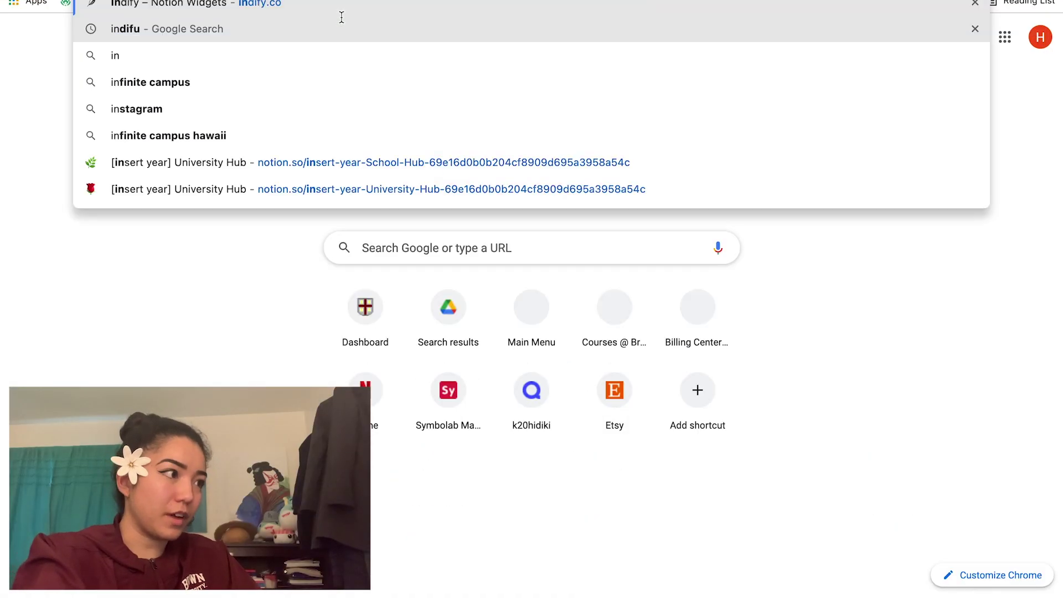
{"action": "key", "text": "Return"}
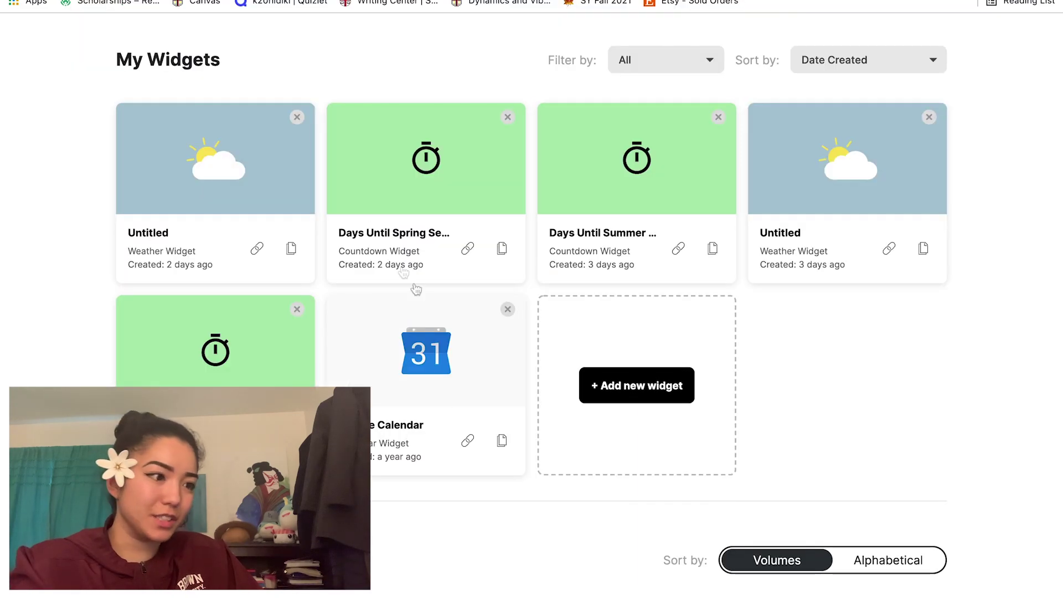
{"action": "scroll", "coordinate": [547, 400], "scroll_direction": "down", "scroll_amount": 2}
{"action": "scroll", "coordinate": [548, 406], "scroll_direction": "down", "scroll_amount": 10}
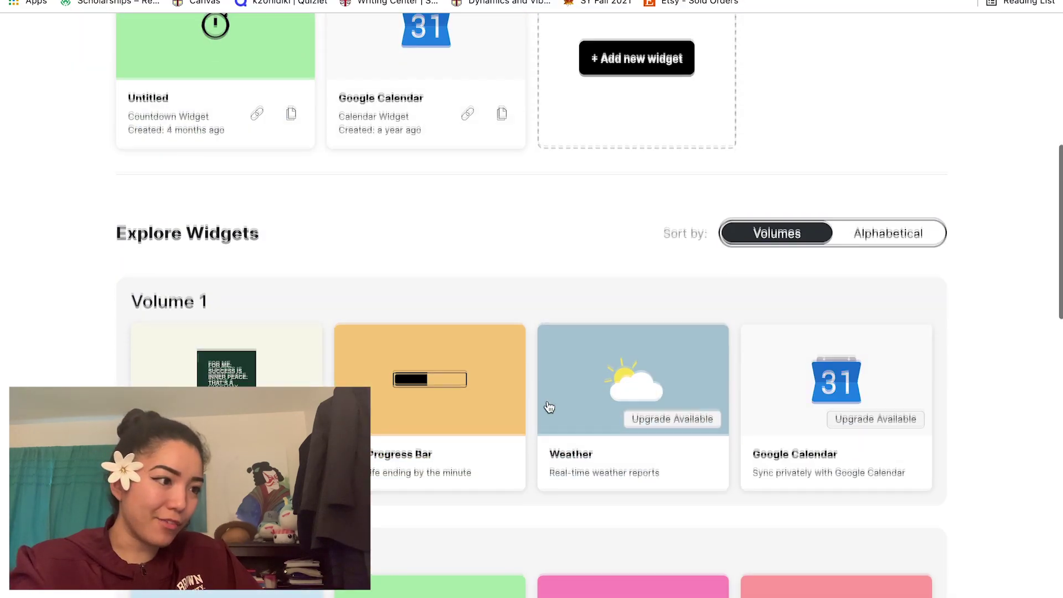
{"action": "scroll", "coordinate": [549, 407], "scroll_direction": "down", "scroll_amount": 3}
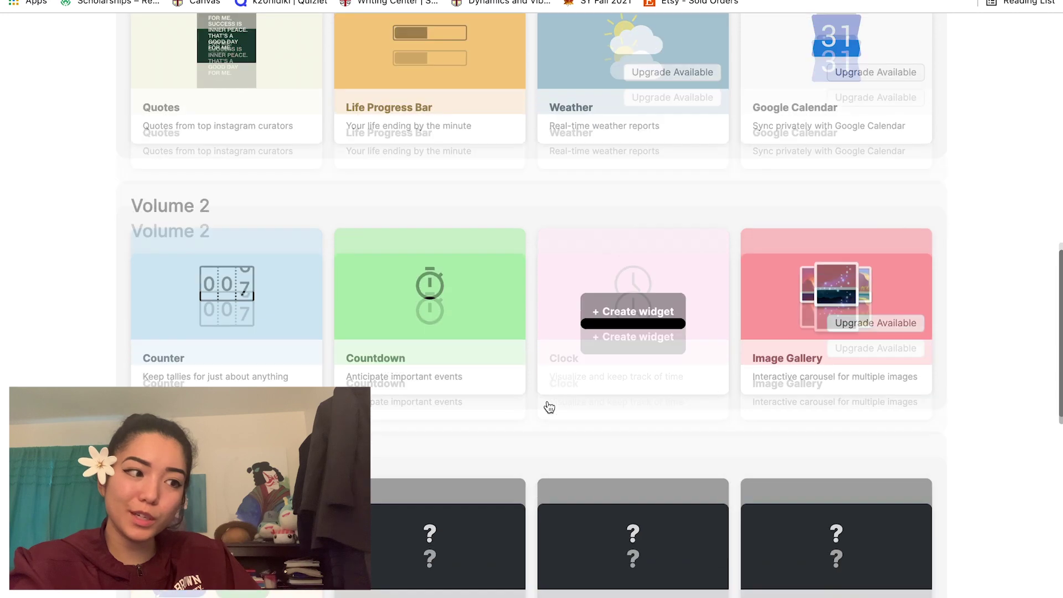
{"action": "scroll", "coordinate": [371, 282], "scroll_direction": "up", "scroll_amount": 4}
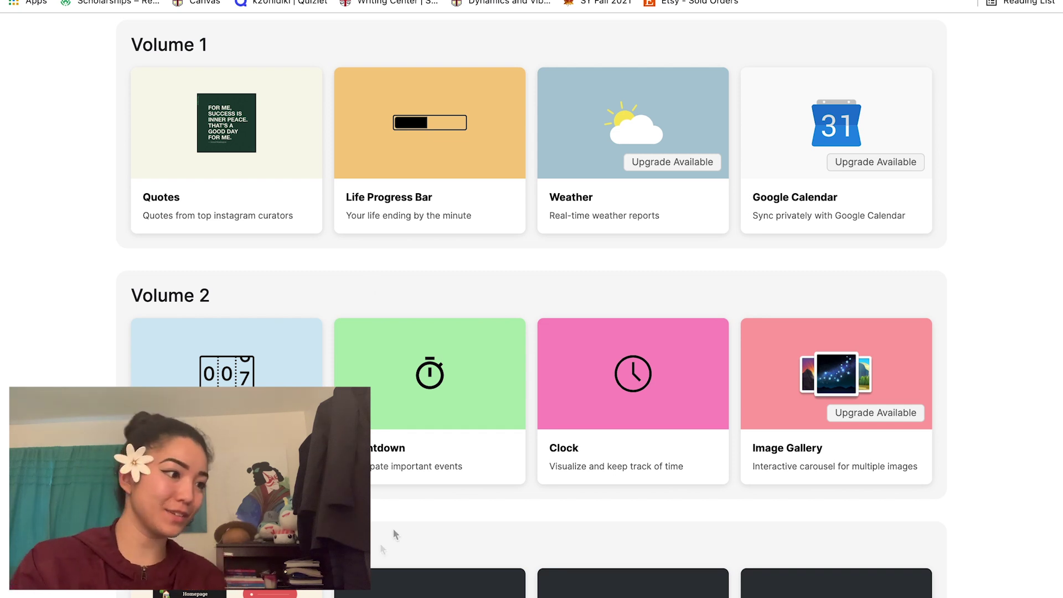
{"action": "mouse_move", "coordinate": [398, 448]}
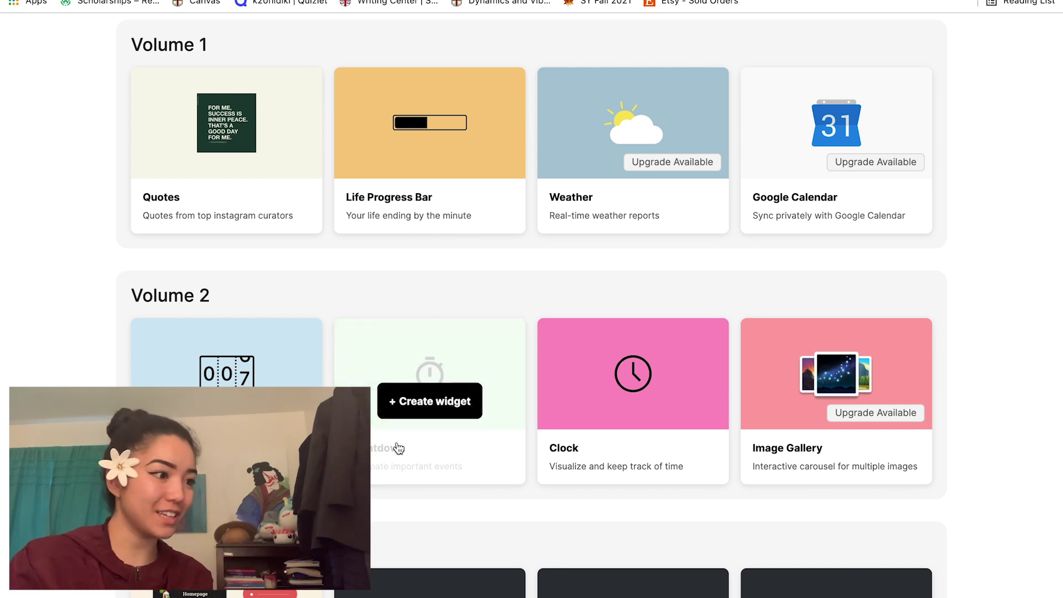
{"action": "left_click", "coordinate": [426, 403]}
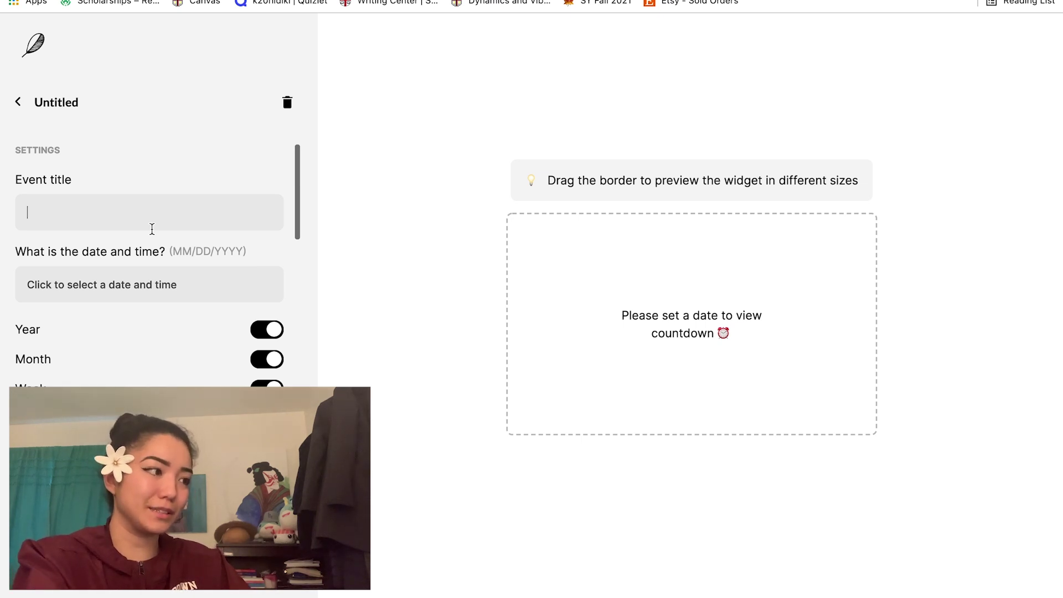
Title the countdown 'Days Until the Semester Ends' and set its date to May 20, 2022.
{"action": "type", "text": "Days Un"}
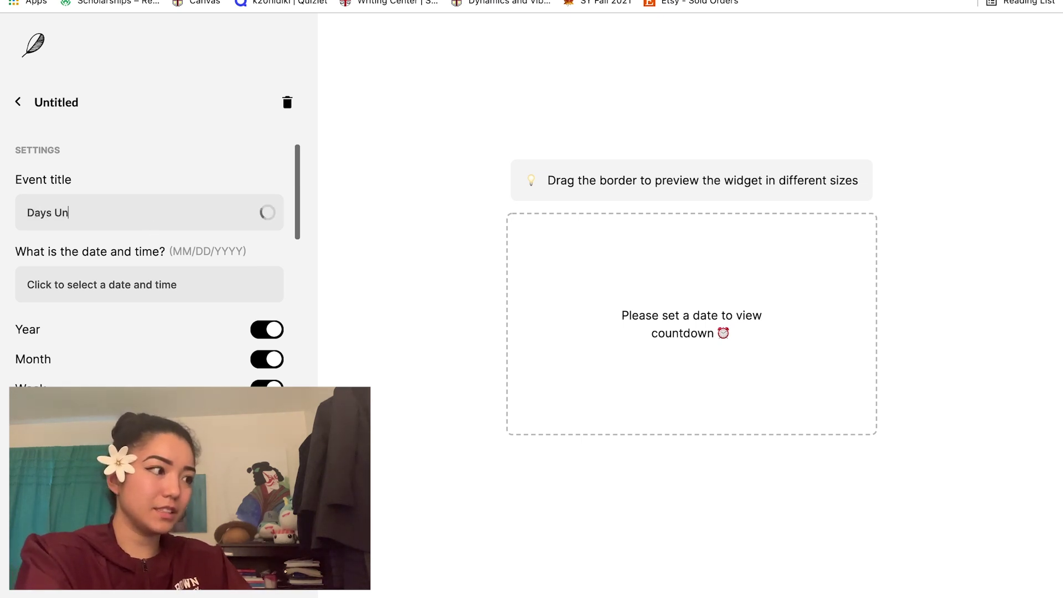
{"action": "type", "text": "til the Semeste"}
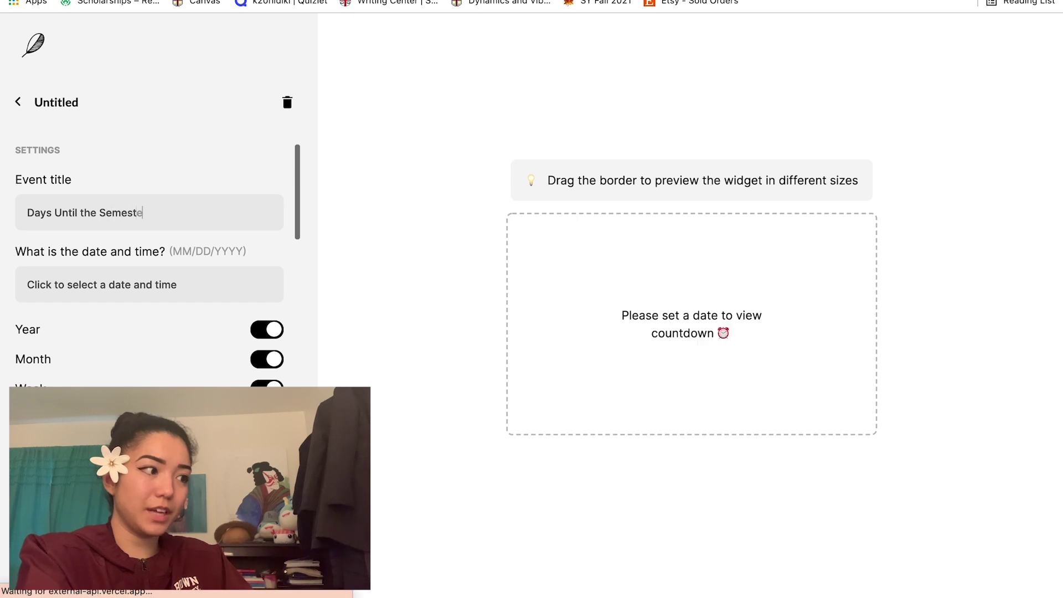
{"action": "type", "text": "r Ends"}
{"action": "scroll", "coordinate": [150, 246], "scroll_direction": "down", "scroll_amount": 1}
{"action": "left_click", "coordinate": [150, 247]}
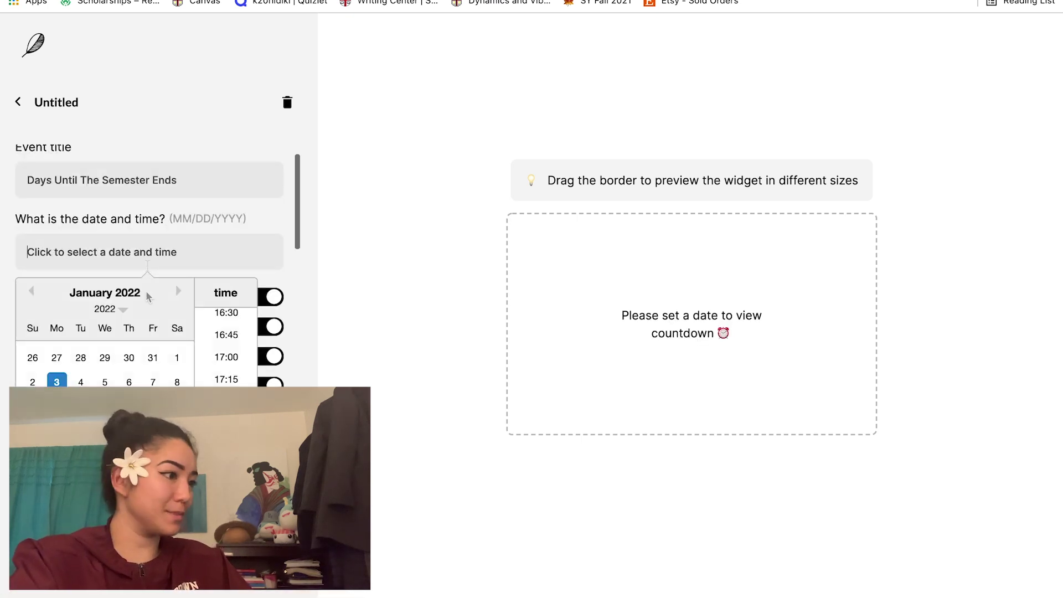
{"action": "left_click", "coordinate": [178, 291]}
{"action": "left_click", "coordinate": [178, 292]}
{"action": "left_click", "coordinate": [179, 292]}
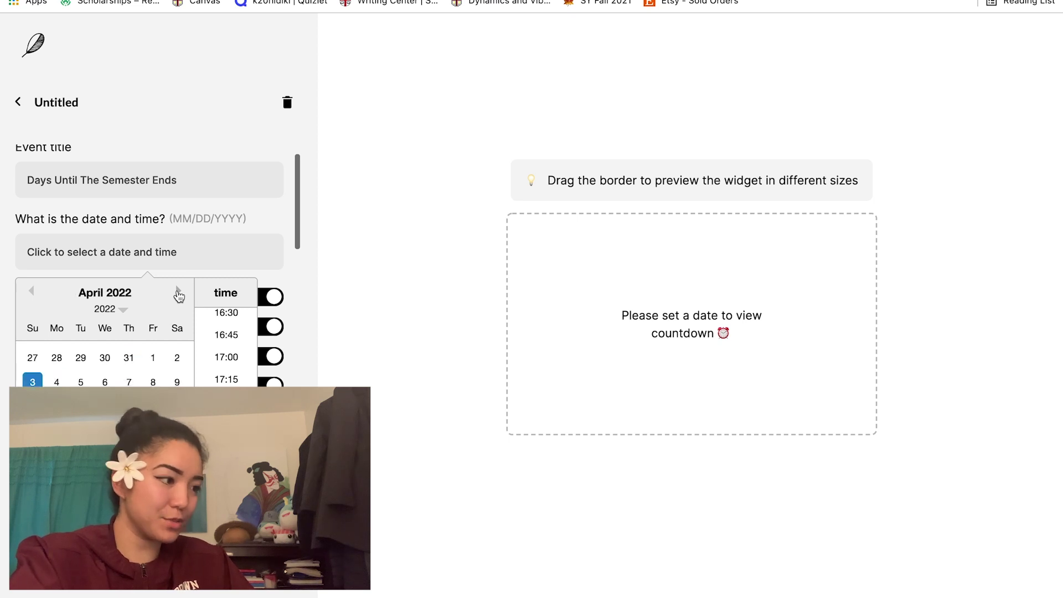
{"action": "left_click", "coordinate": [178, 291]}
{"action": "left_click", "coordinate": [153, 406]}
Turn off the Year and Month units so the countdown counts in weeks.
{"action": "scroll", "coordinate": [256, 220], "scroll_direction": "down", "scroll_amount": 1}
{"action": "left_click", "coordinate": [258, 234]}
{"action": "left_click", "coordinate": [258, 234]}
{"action": "left_click", "coordinate": [258, 234]}
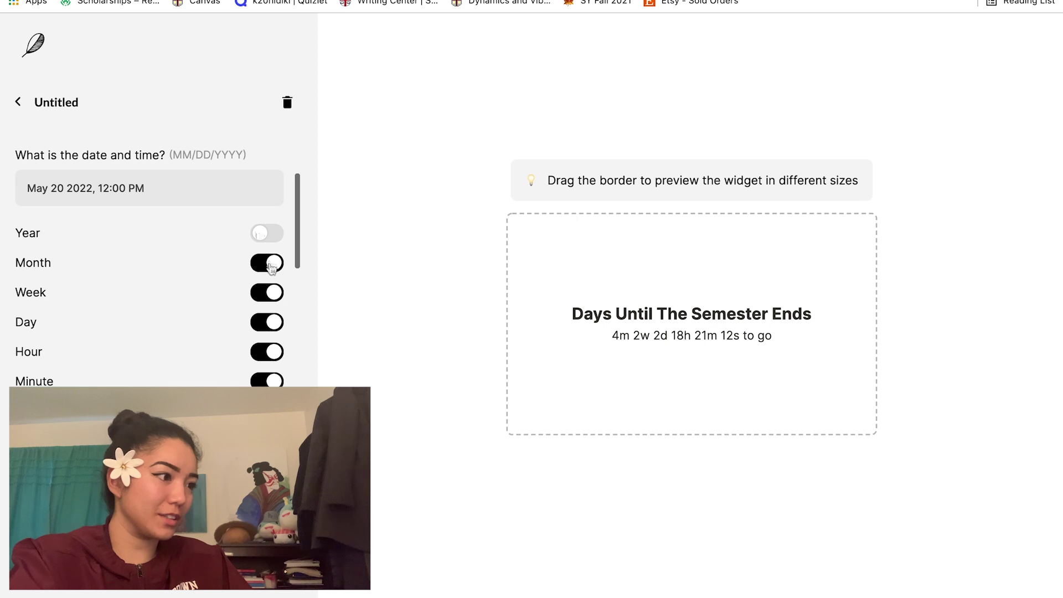
{"action": "left_click", "coordinate": [270, 265]}
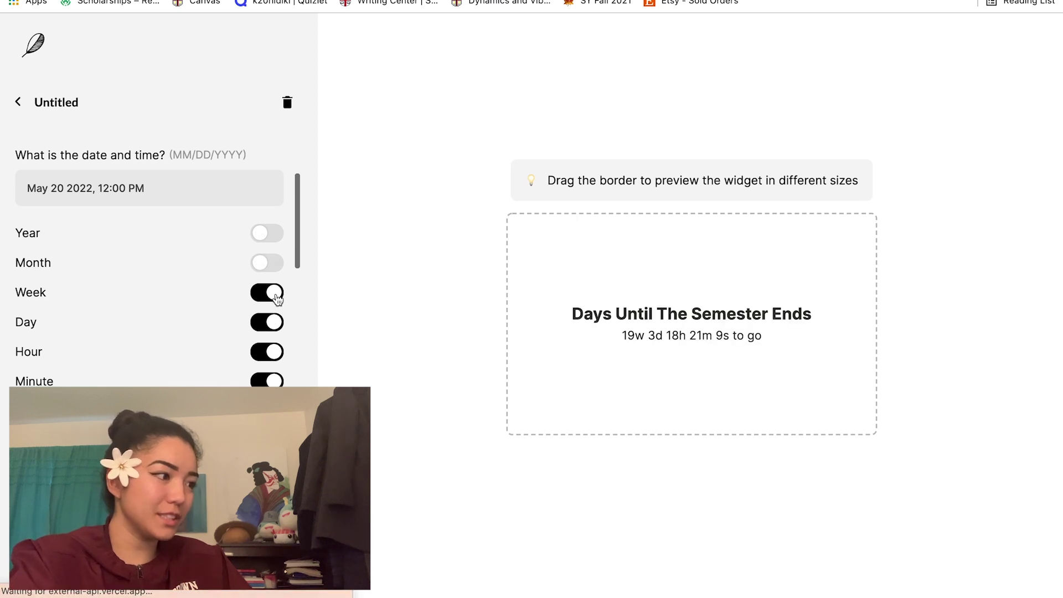
{"action": "scroll", "coordinate": [274, 368], "scroll_direction": "down", "scroll_amount": 8}
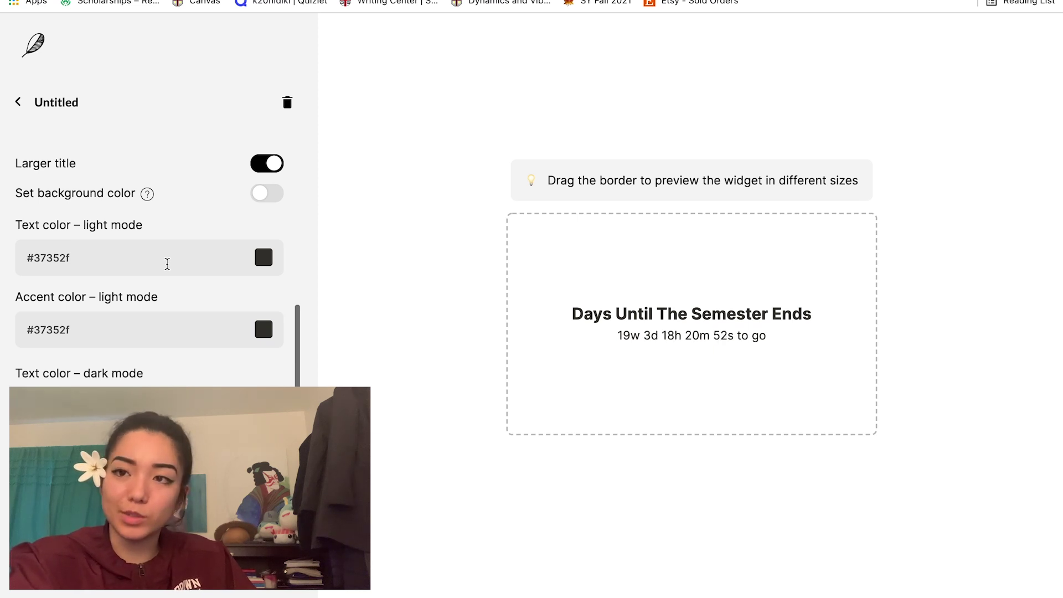
Set both text and accent colours to green #0f7b6c and copy the widget's live embed link.
{"action": "left_click", "coordinate": [262, 258]}
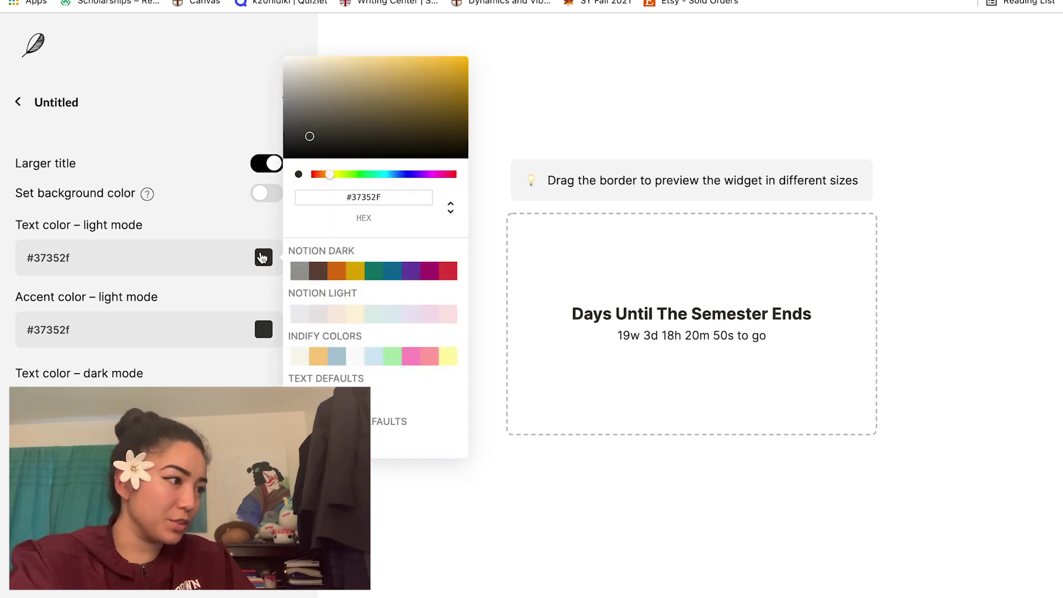
{"action": "left_click", "coordinate": [222, 238]}
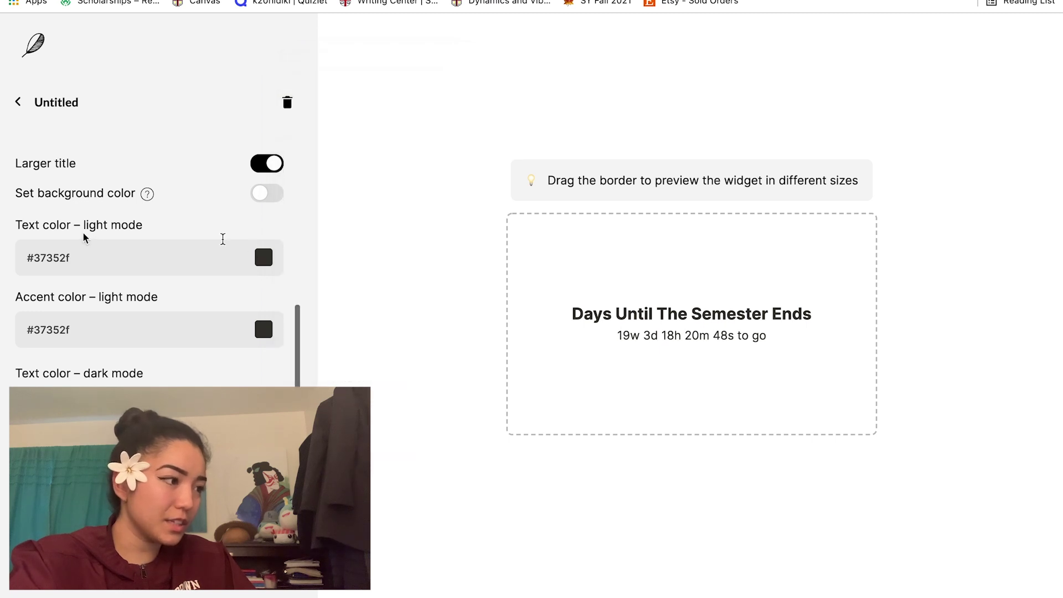
{"action": "left_click", "coordinate": [265, 258]}
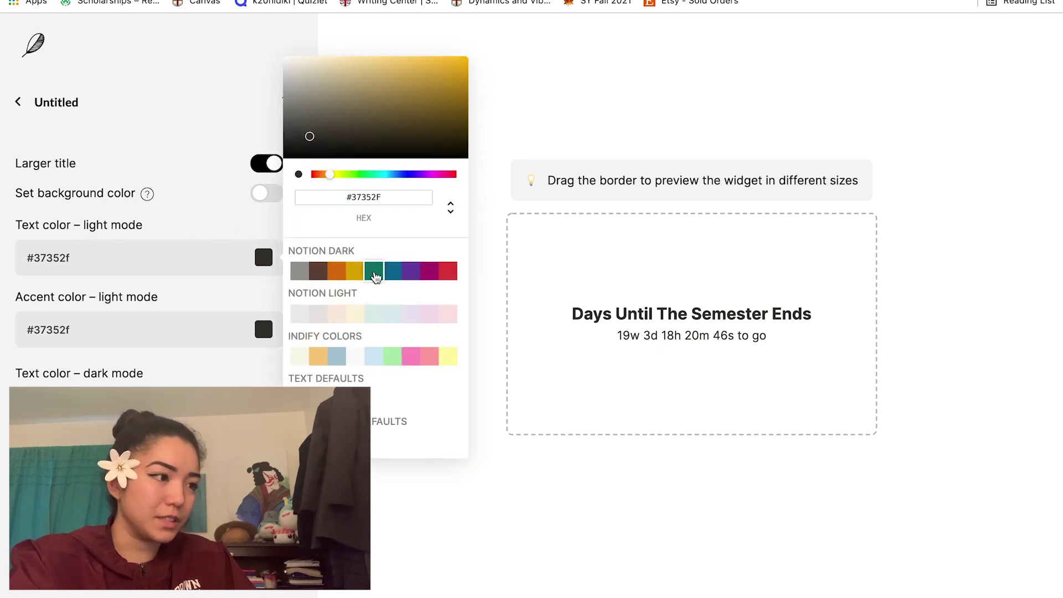
{"action": "left_click", "coordinate": [374, 271]}
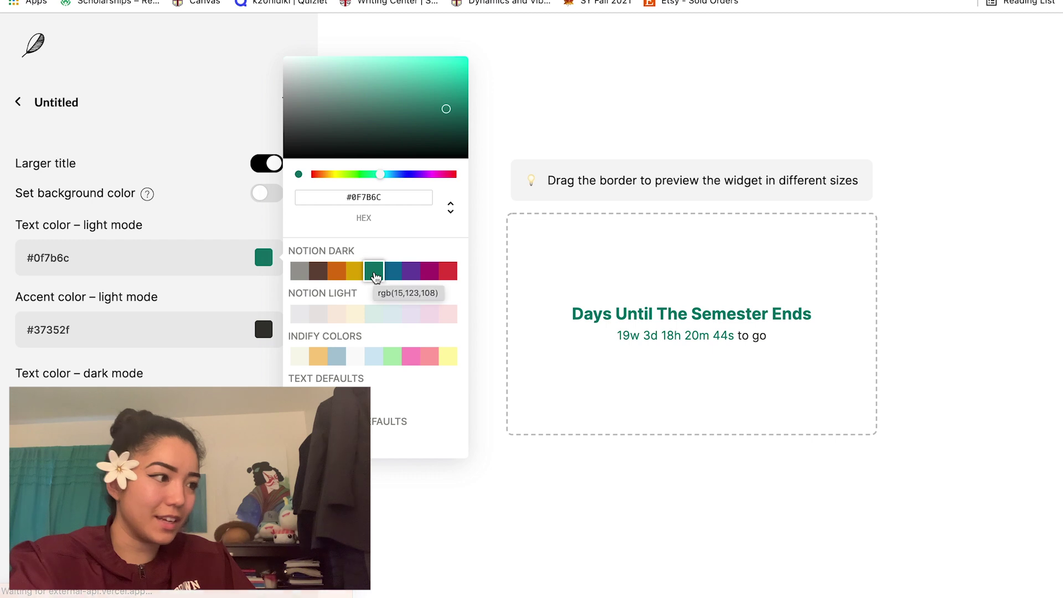
{"action": "left_click", "coordinate": [265, 330]}
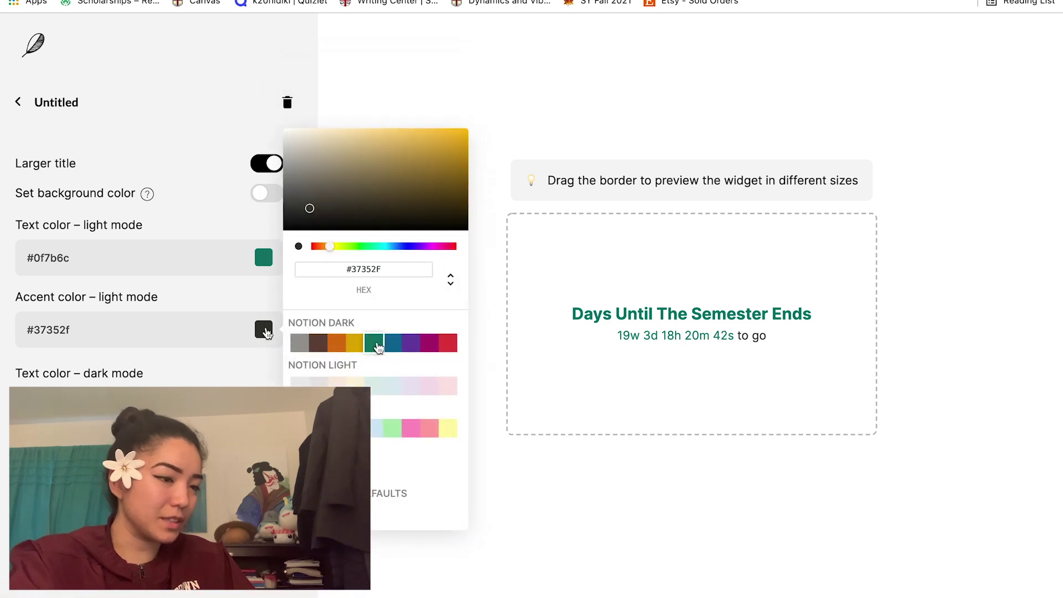
{"action": "left_click", "coordinate": [376, 343]}
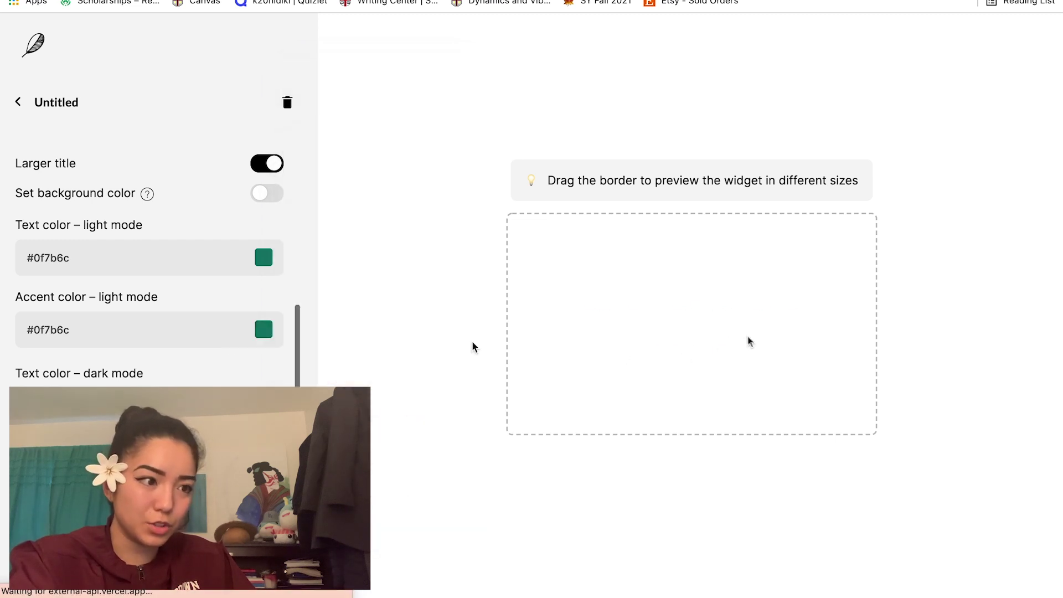
{"action": "scroll", "coordinate": [189, 343], "scroll_direction": "down", "scroll_amount": 5}
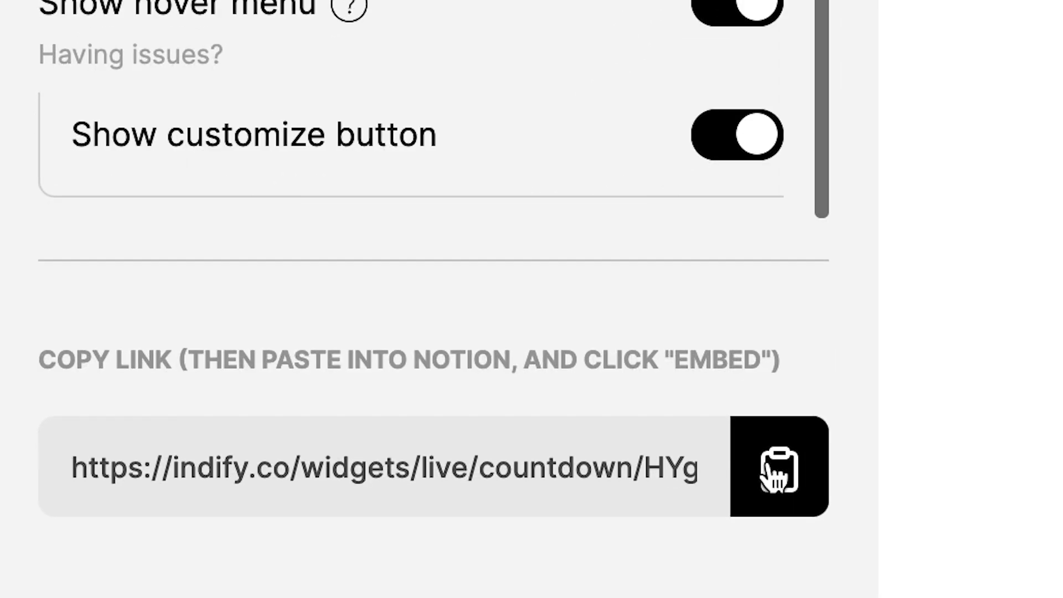
{"action": "left_click", "coordinate": [772, 471]}
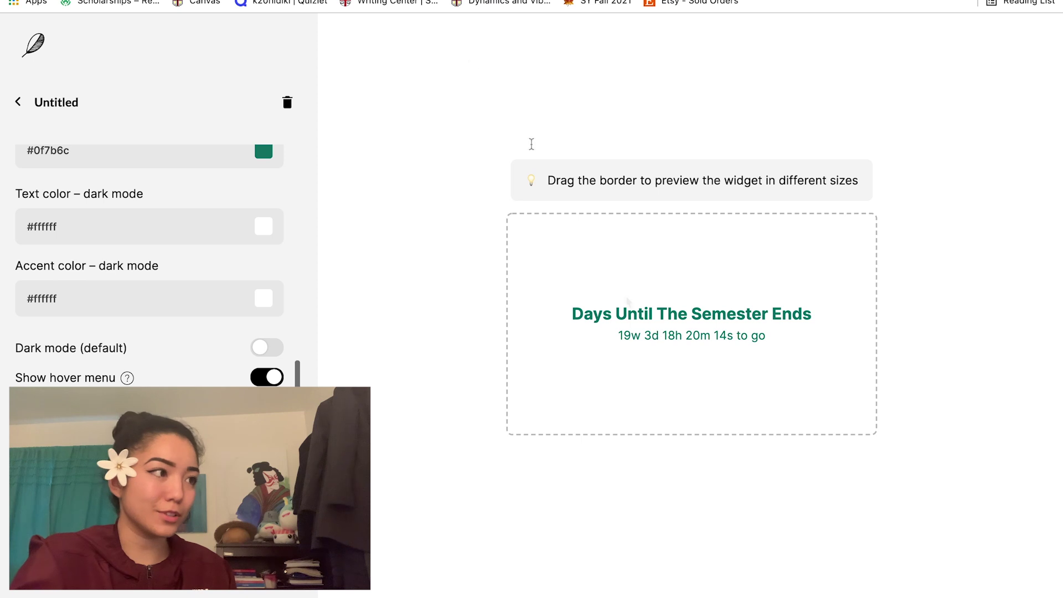
Replace the [insert widget here] placeholder with an embed of the countdown link and make it taller.
{"action": "key", "text": "ctrl+Tab"}
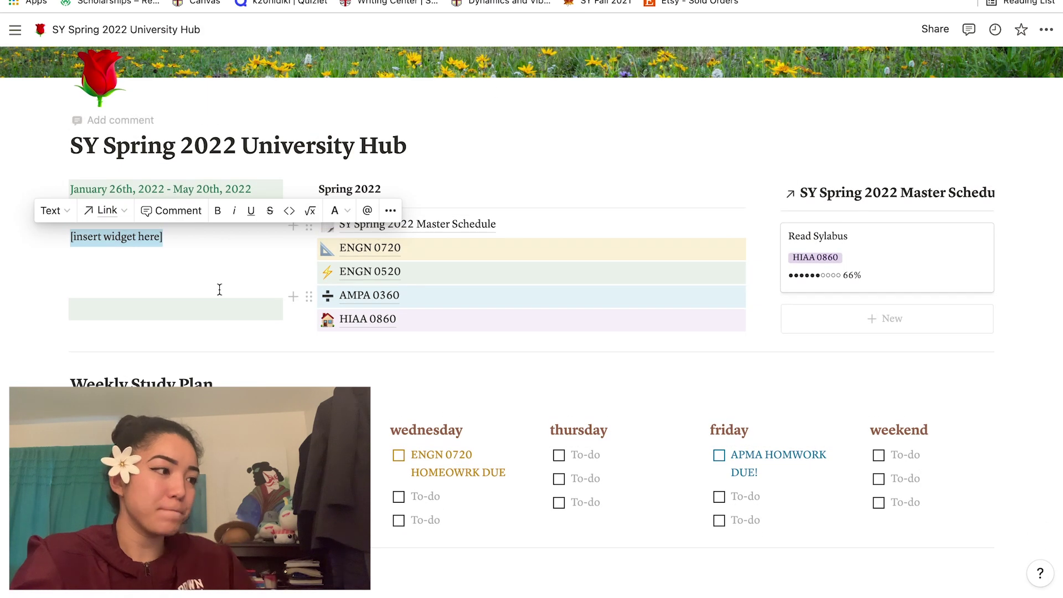
{"action": "left_click", "coordinate": [165, 251]}
{"action": "left_click_drag", "start_coordinate": [165, 237], "coordinate": [72, 235]}
{"action": "key", "text": "BackSpace"}
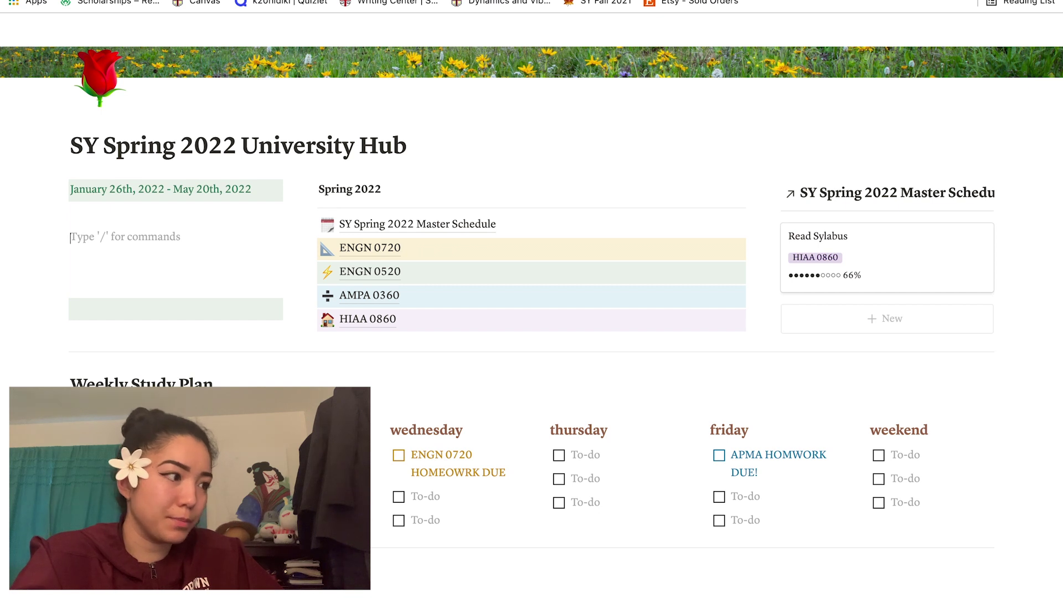
{"action": "key", "text": "ctrl+v"}
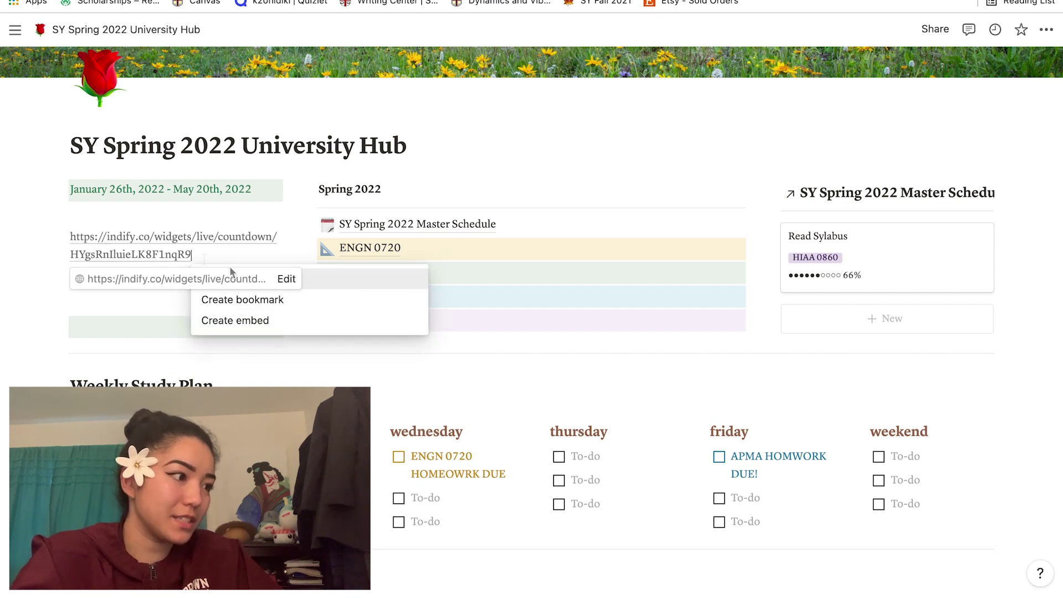
{"action": "left_click", "coordinate": [262, 322]}
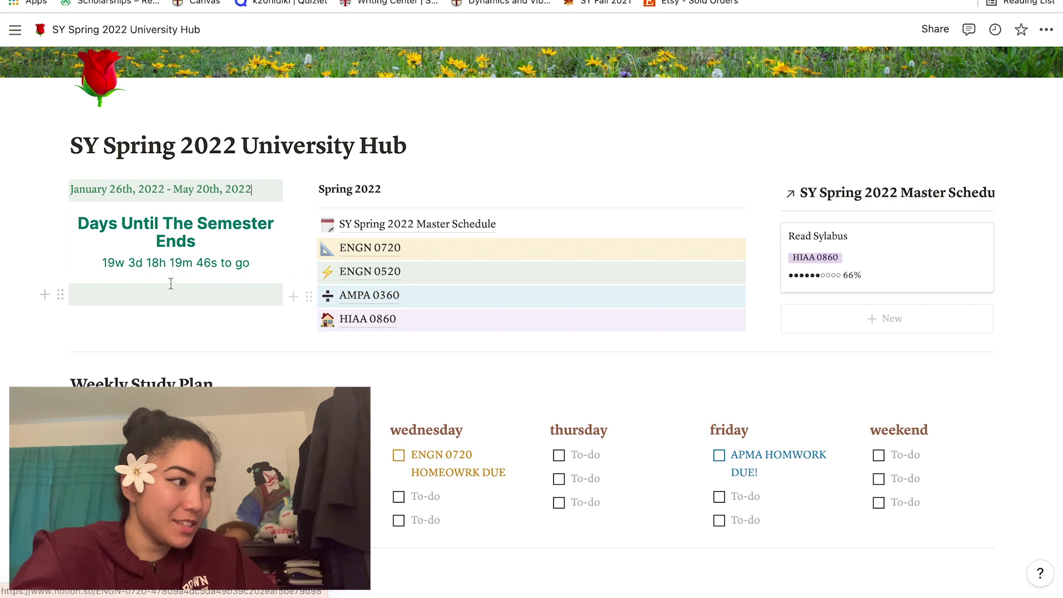
{"action": "mouse_move", "coordinate": [178, 271]}
{"action": "left_click_drag", "start_coordinate": [178, 271], "coordinate": [180, 301]}
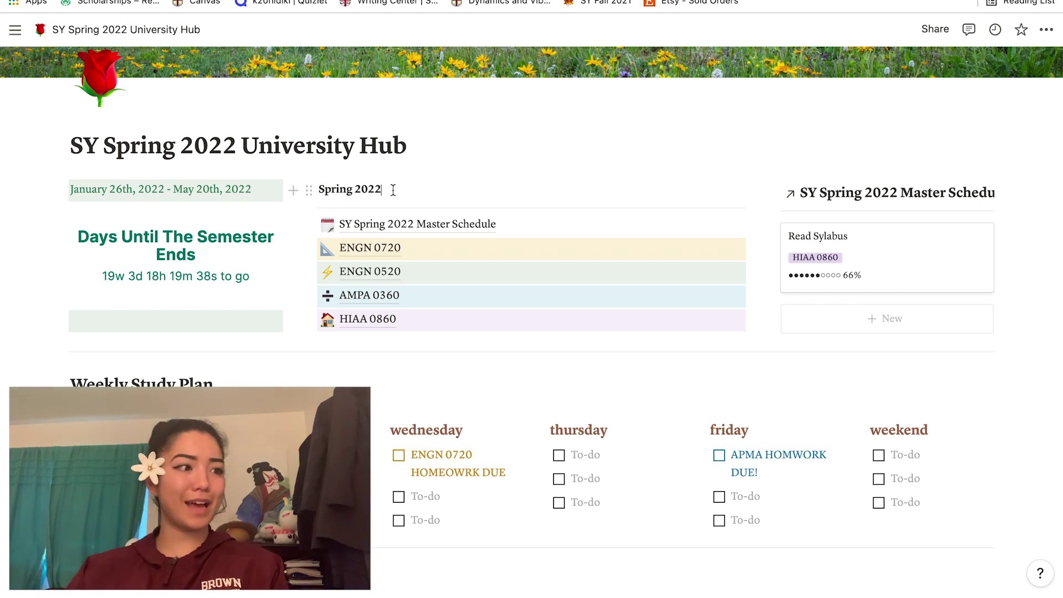
{"action": "scroll", "coordinate": [393, 190], "scroll_direction": "up", "scroll_amount": 3}
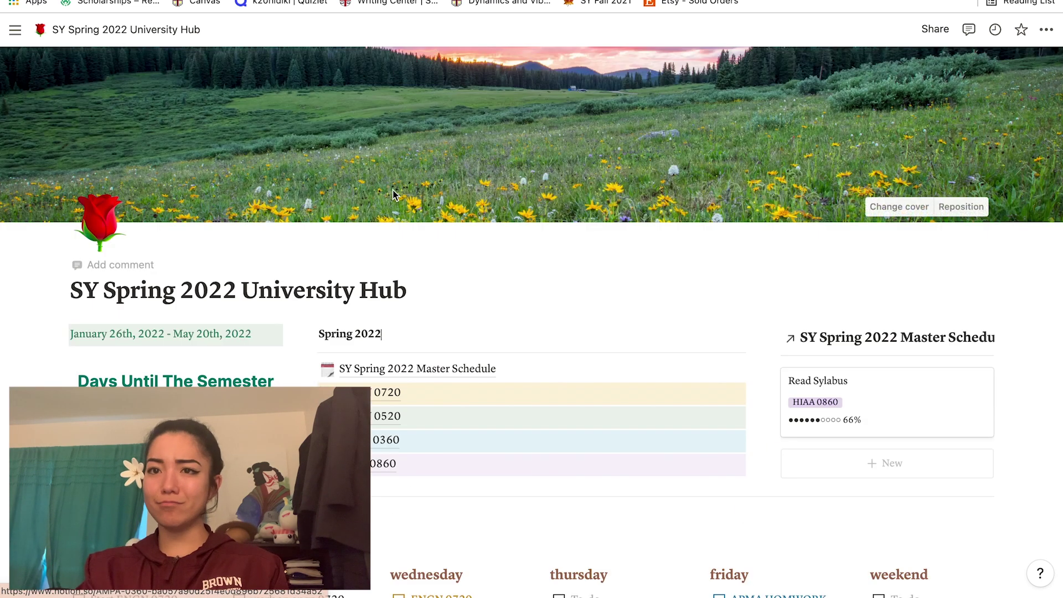